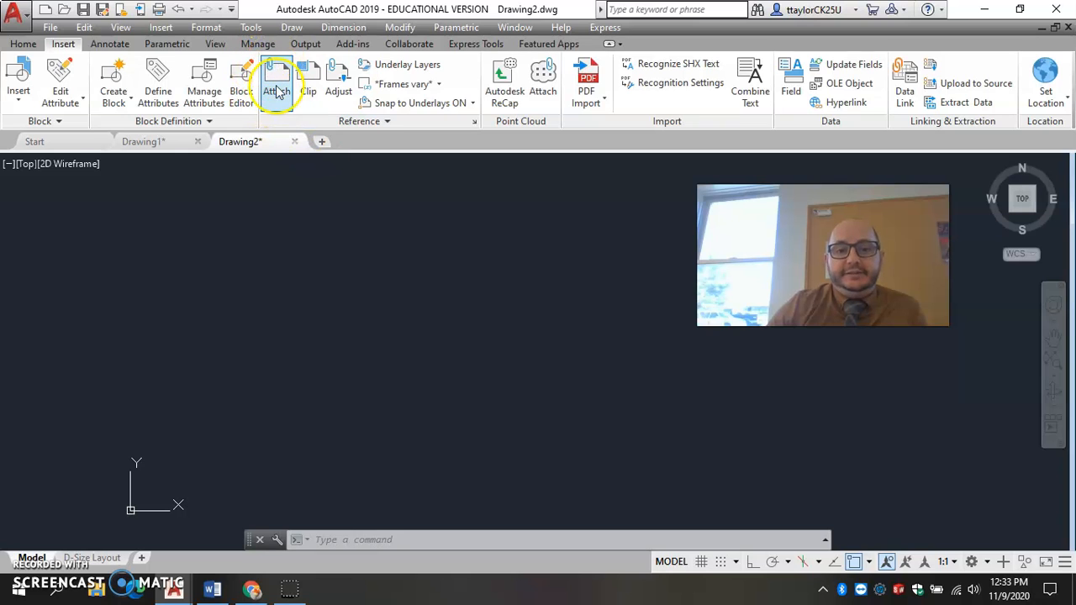
Attach the empire JPG image just above and beside the drawing origin with a scale factor of 1.
left_click(277, 91)
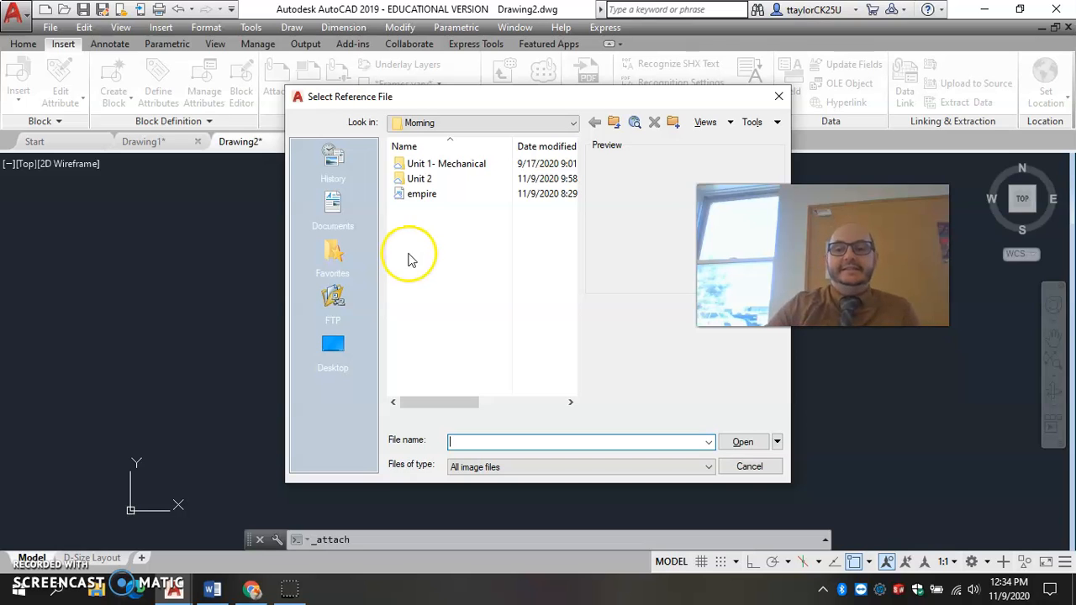
left_click(416, 198)
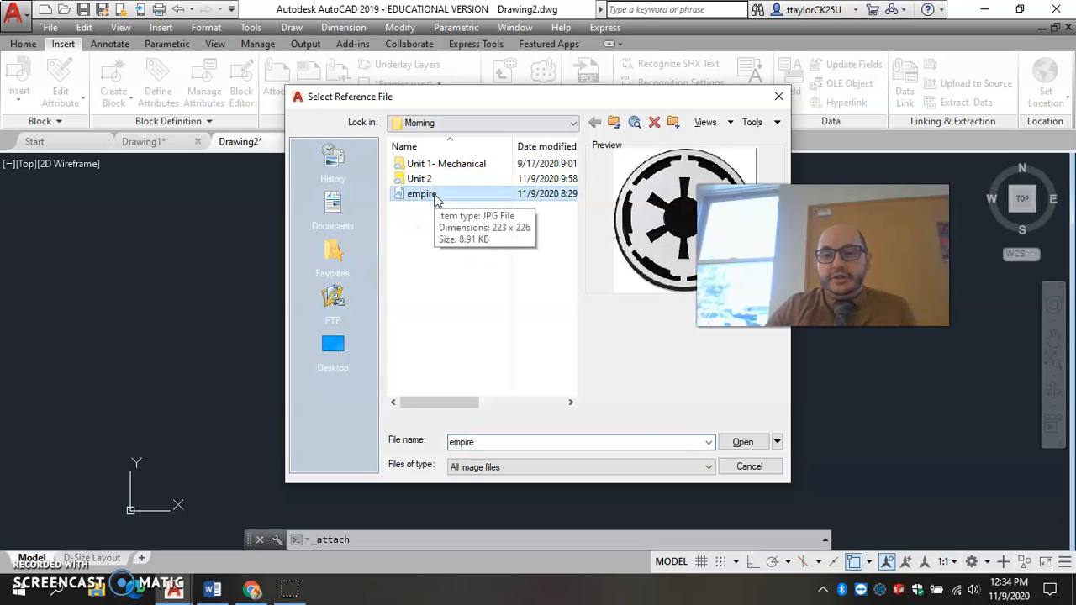
left_click(742, 441)
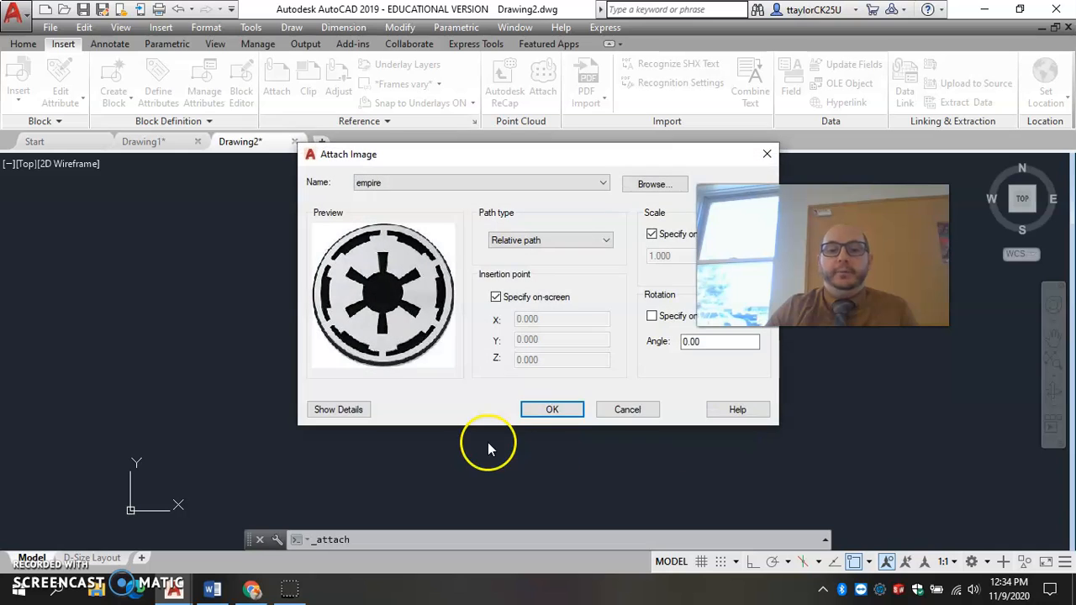
left_click(548, 412)
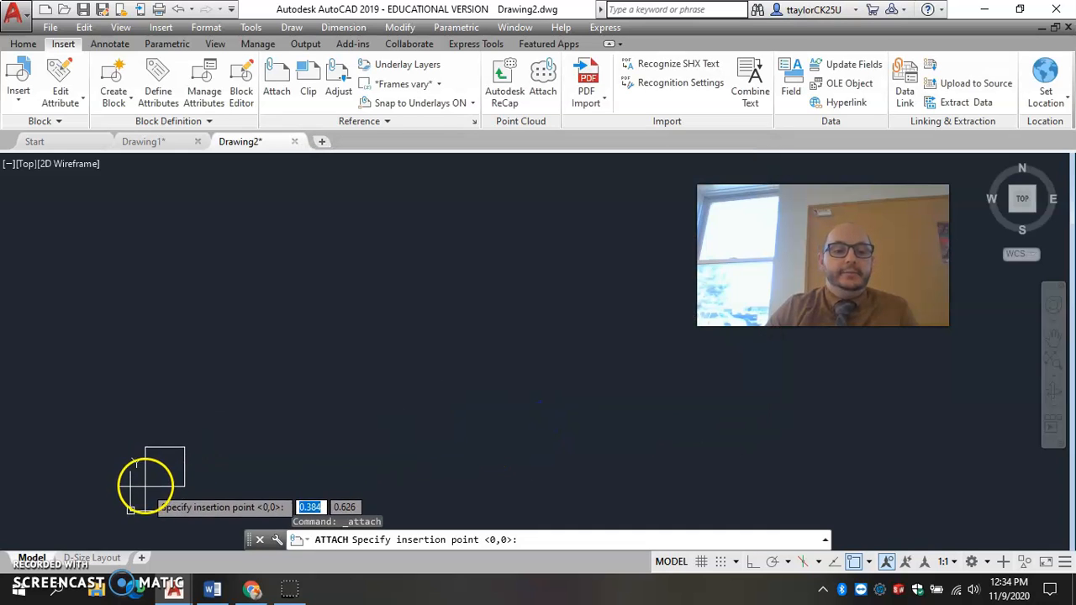
left_click(147, 493)
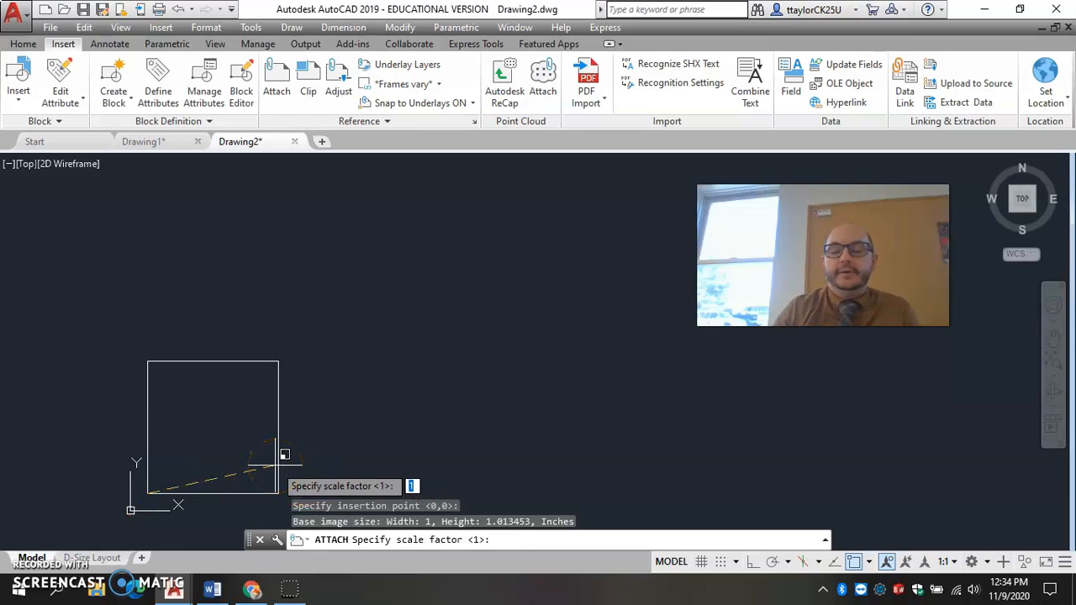
type("1")
key("Return")
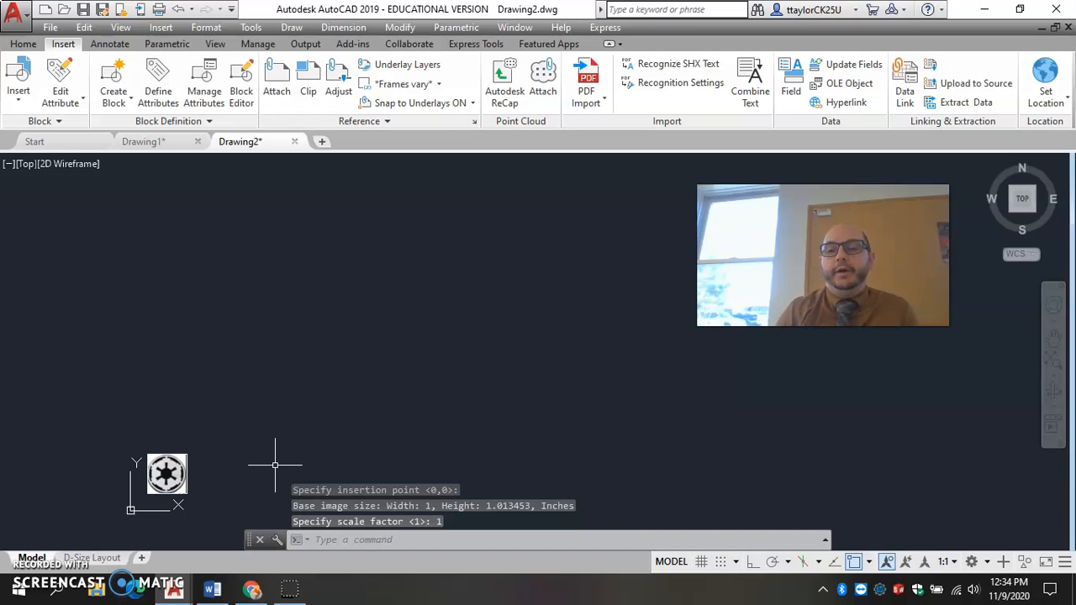
middle_click(155, 423)
middle_click(155, 422)
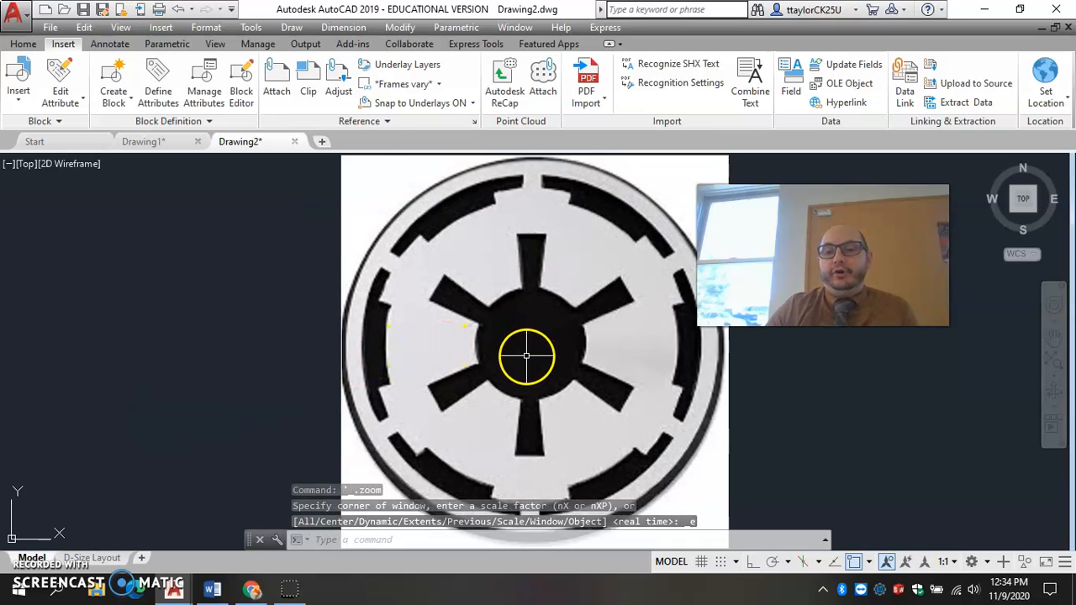
scroll(528, 355, "up", 2)
scroll(528, 355, "down", 4)
middle_click_drag(624, 380, 475, 367)
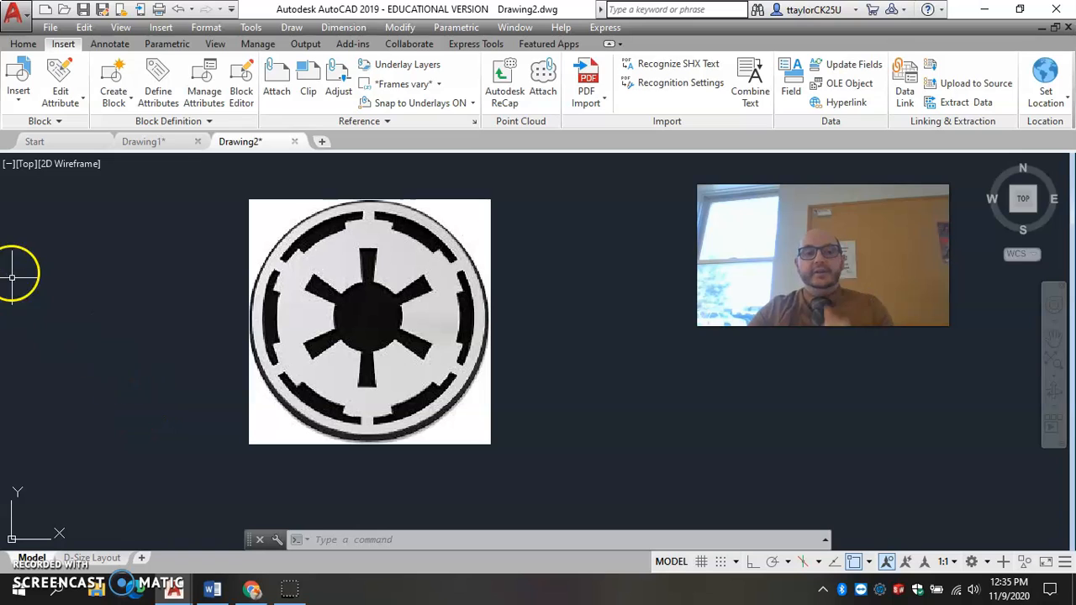
Set up a Write Block of the empire image, using the image's lower-left corner as the base point.
left_click(117, 102)
left_click(137, 167)
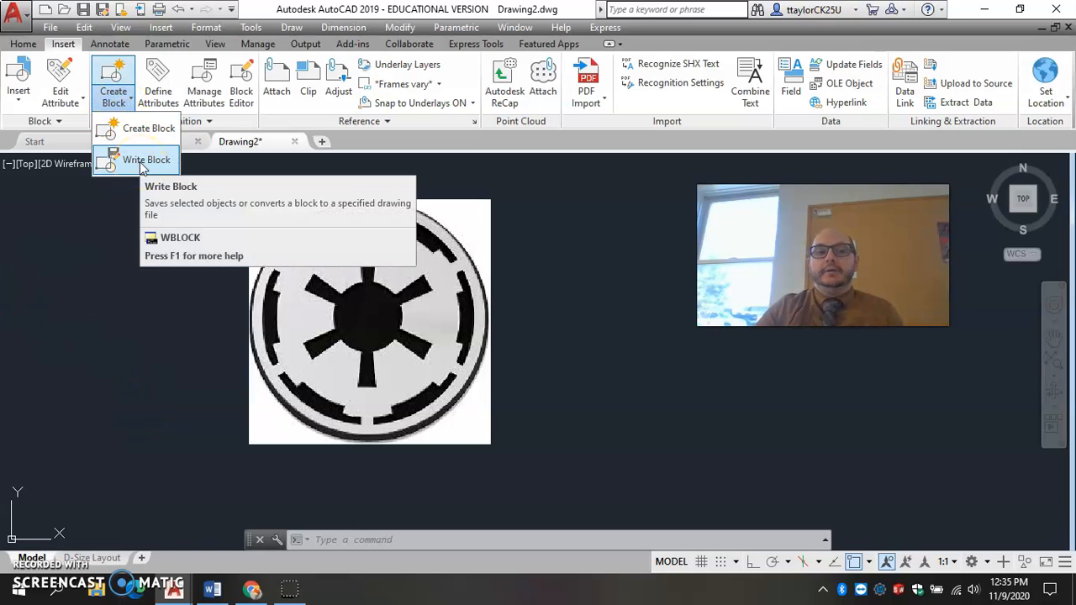
left_click(141, 167)
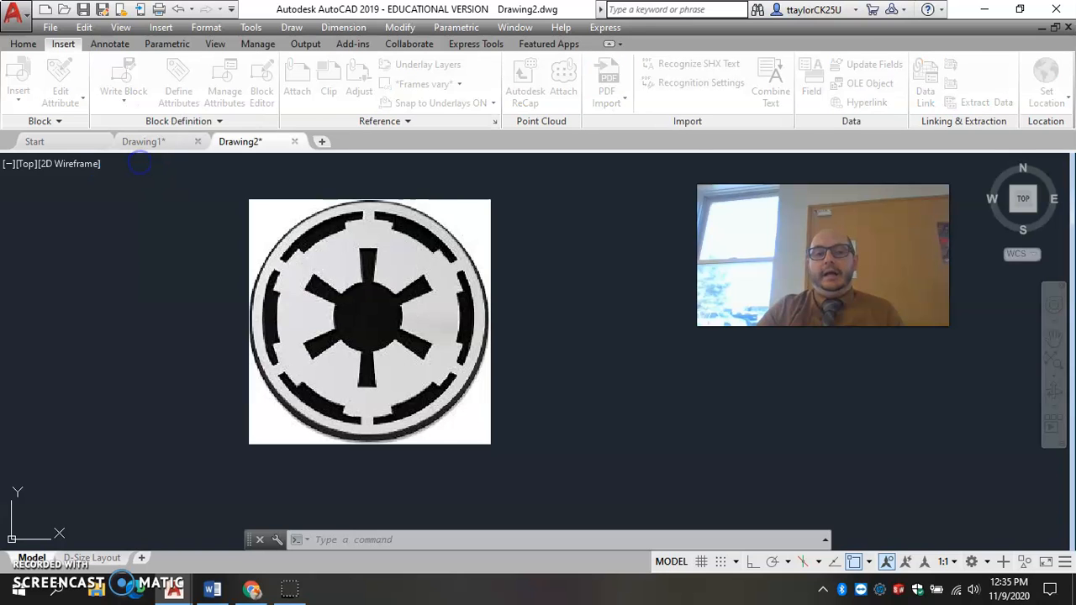
mouse_move(470, 125)
left_mouse_down()
mouse_move(689, 120)
mouse_move(680, 96)
mouse_move(44, 144)
left_mouse_up()
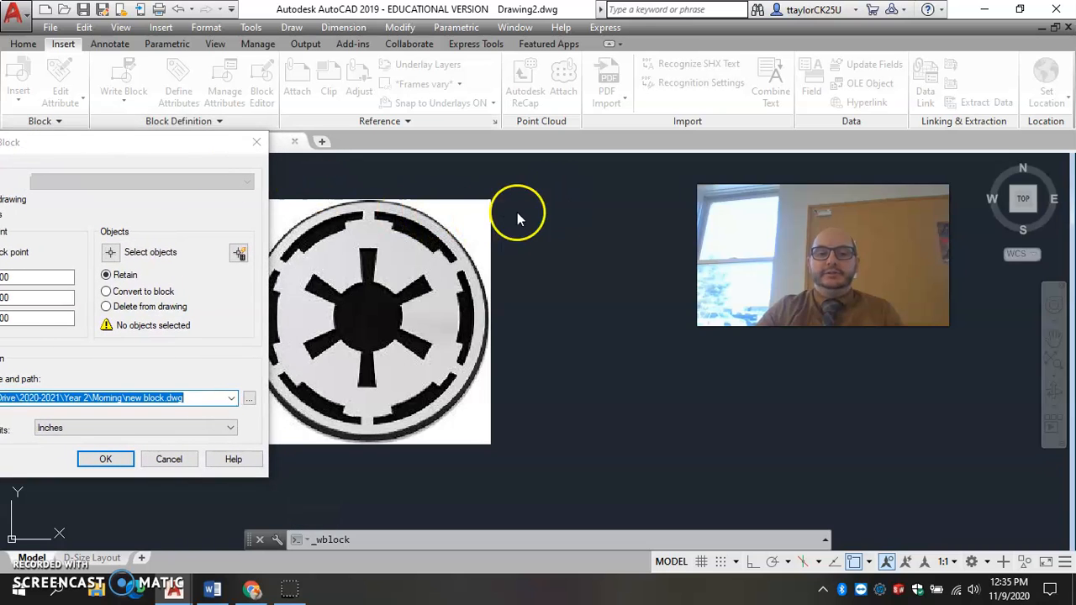
left_click_drag(79, 140, 538, 122)
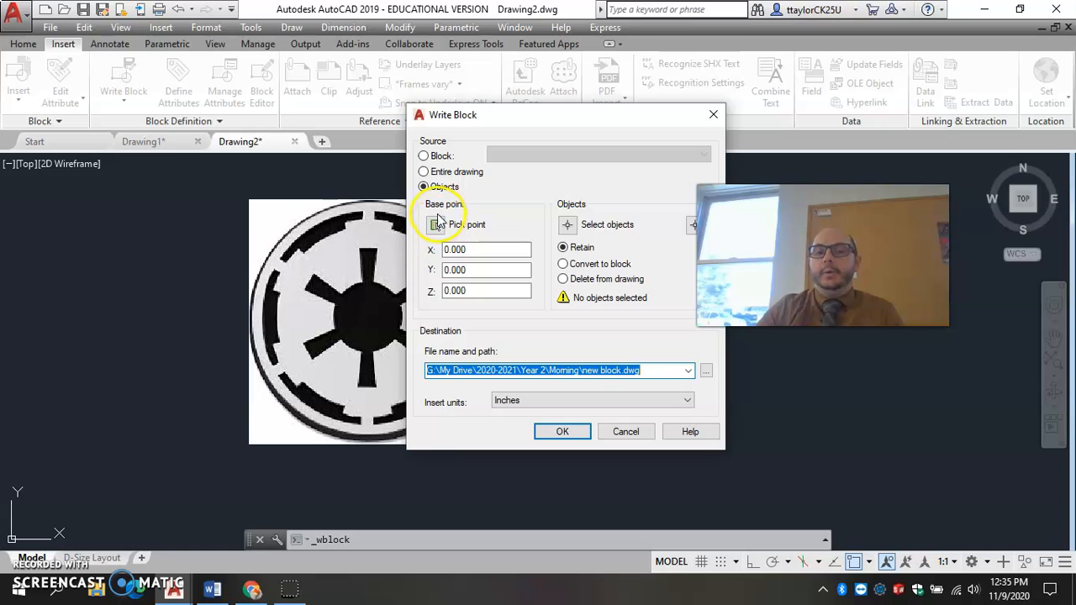
left_click(436, 225)
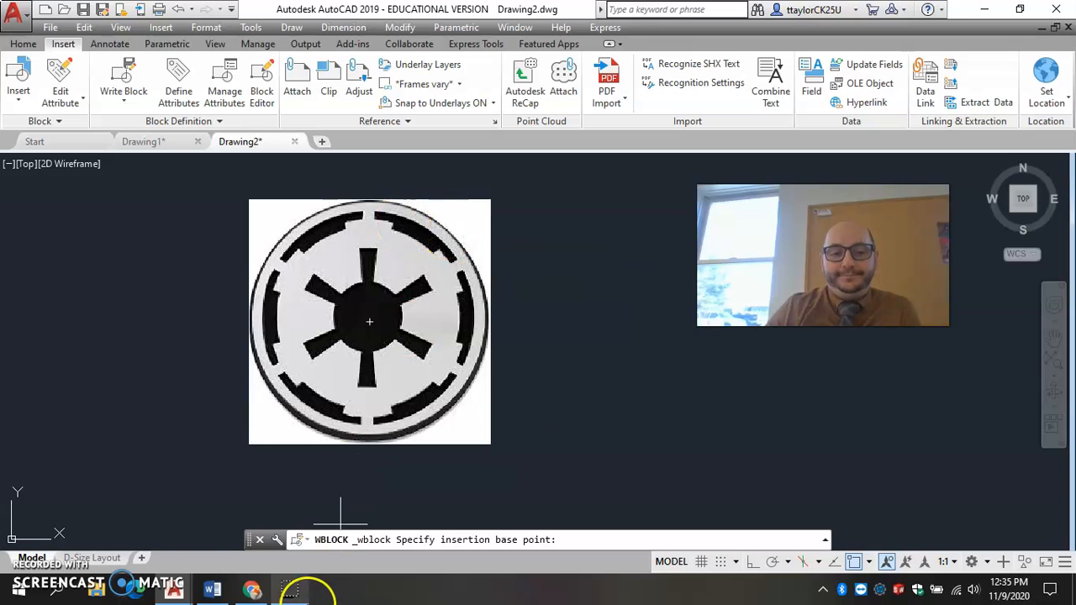
left_click(248, 444)
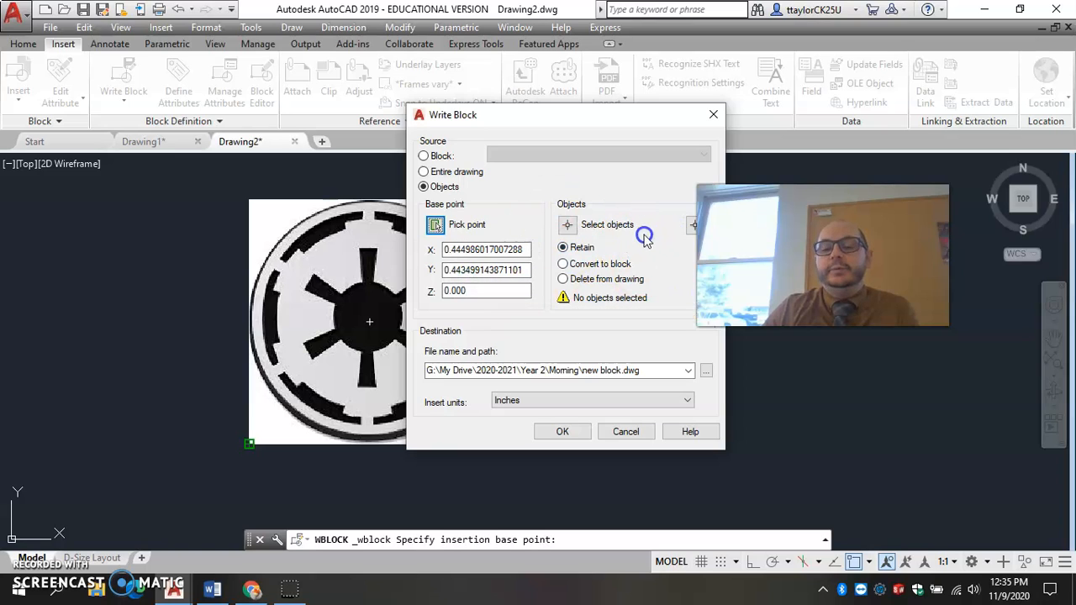
left_click(563, 225)
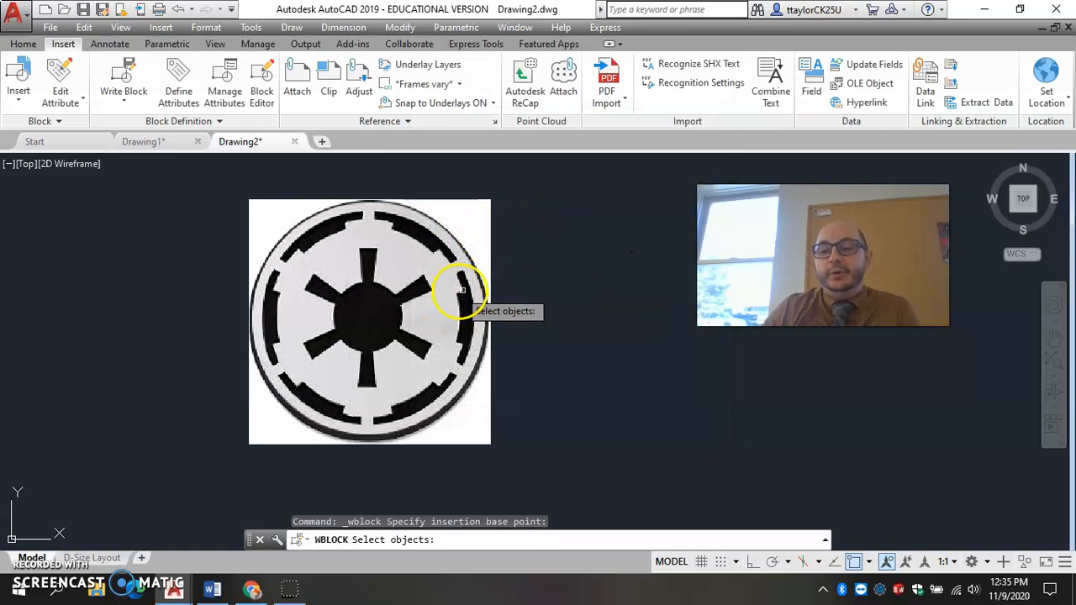
left_click(489, 234)
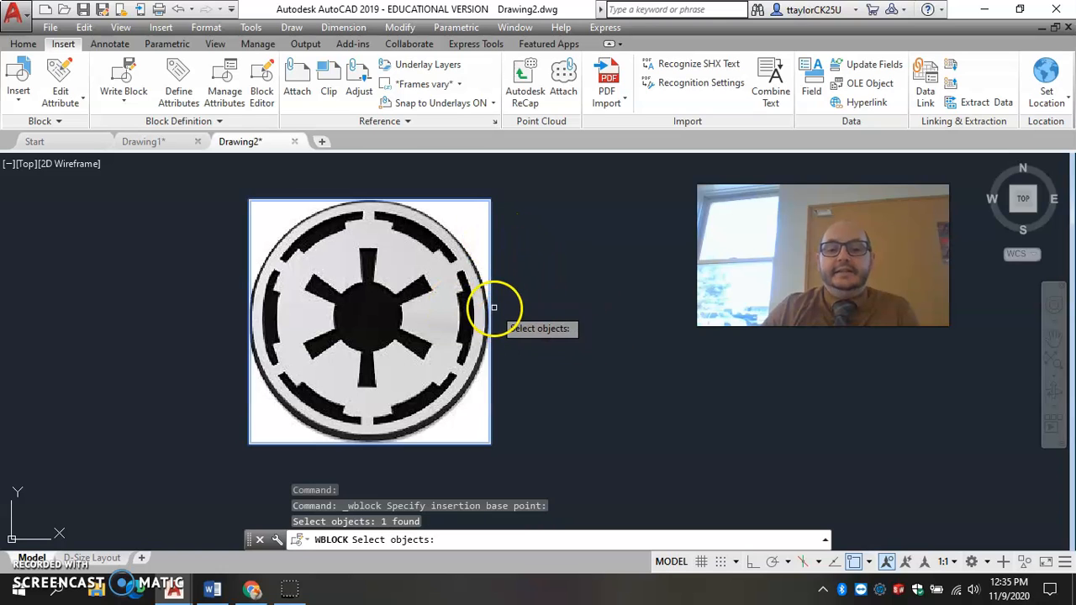
key("Return")
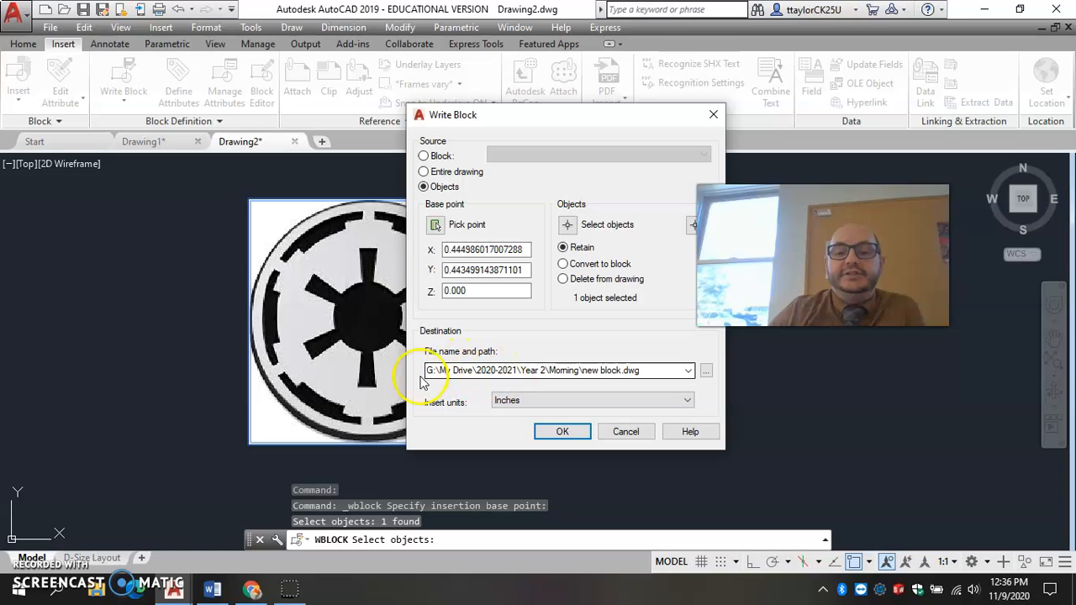
Browse for the block's destination file in the Morning folder and cancel writing the block.
left_click(706, 370)
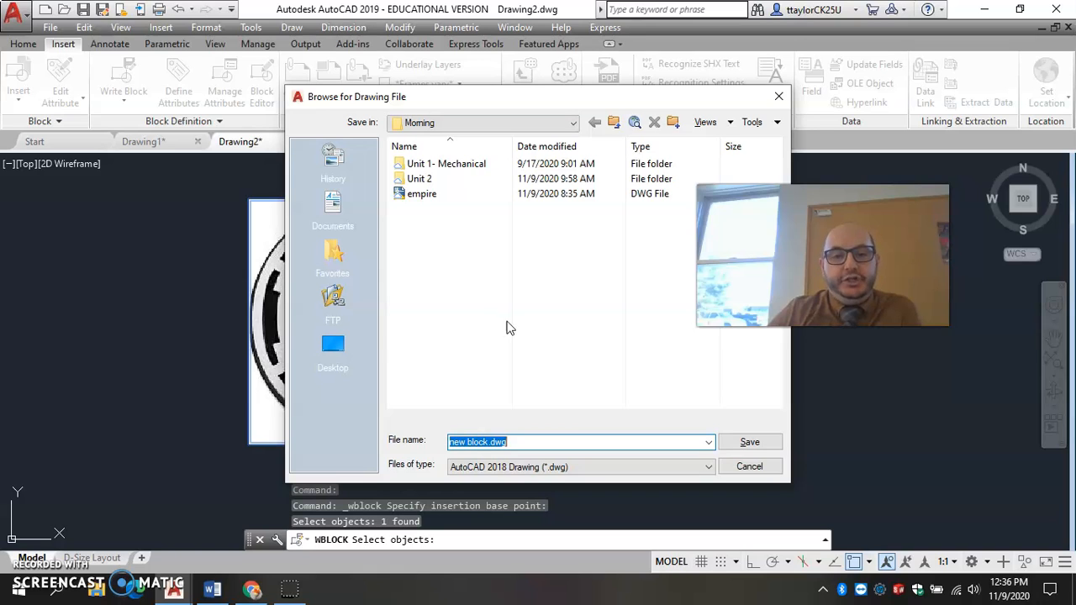
left_click(742, 468)
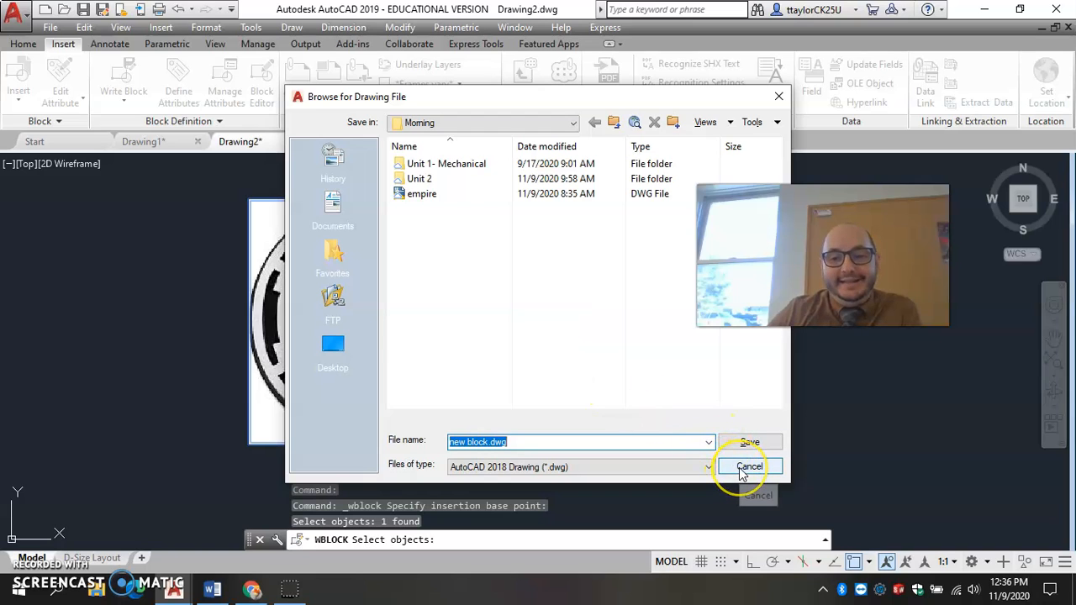
left_click(744, 459)
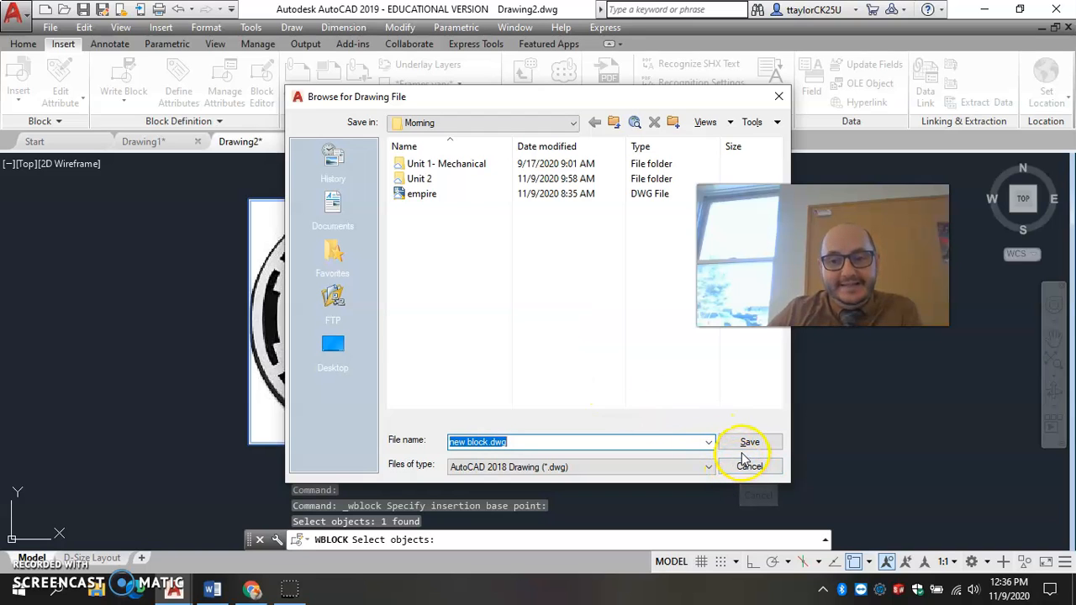
left_click(424, 213)
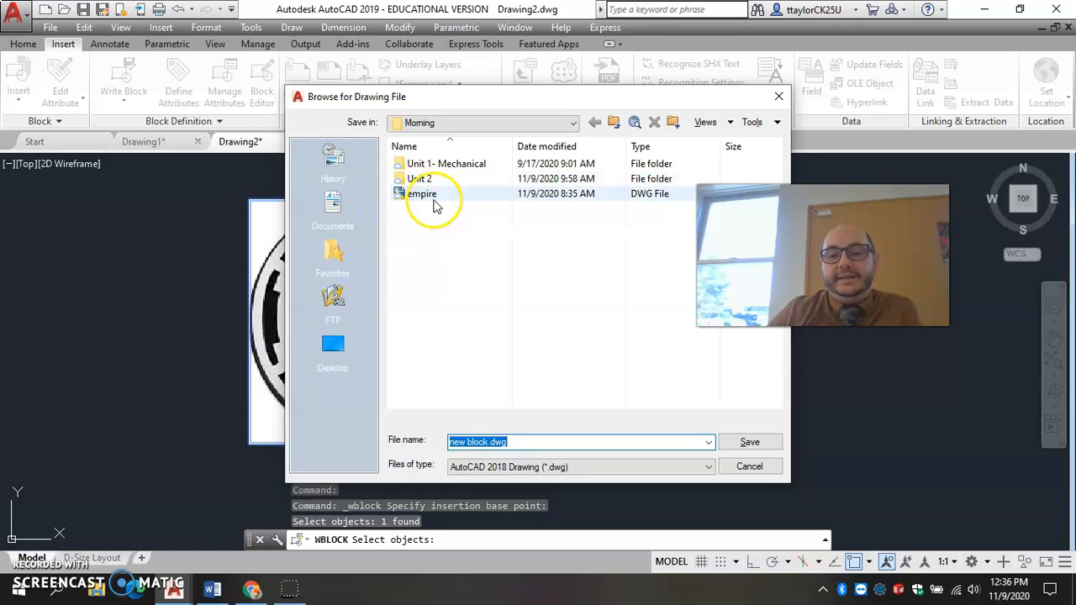
left_click(749, 467)
left_click(624, 430)
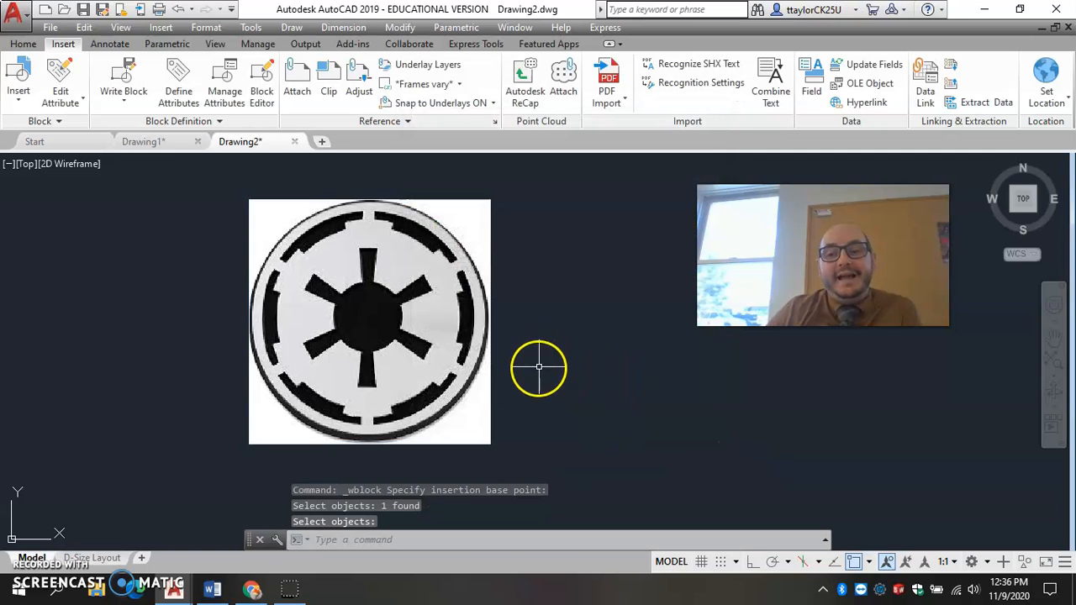
Close Drawing2 without saving its changes and return to the title block sheet in Drawing1.
left_click(294, 141)
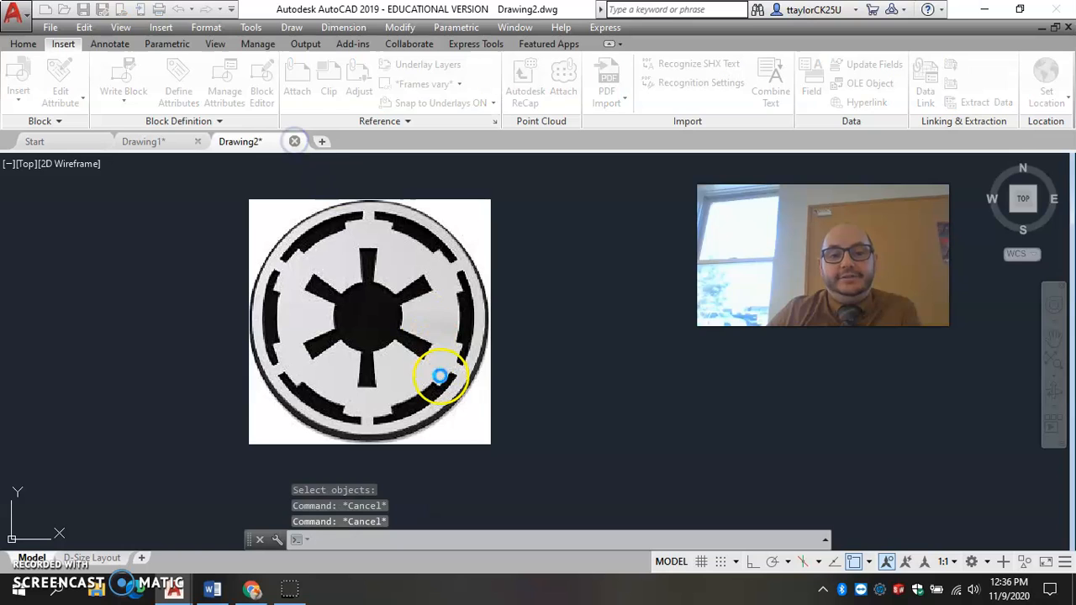
left_click(542, 326)
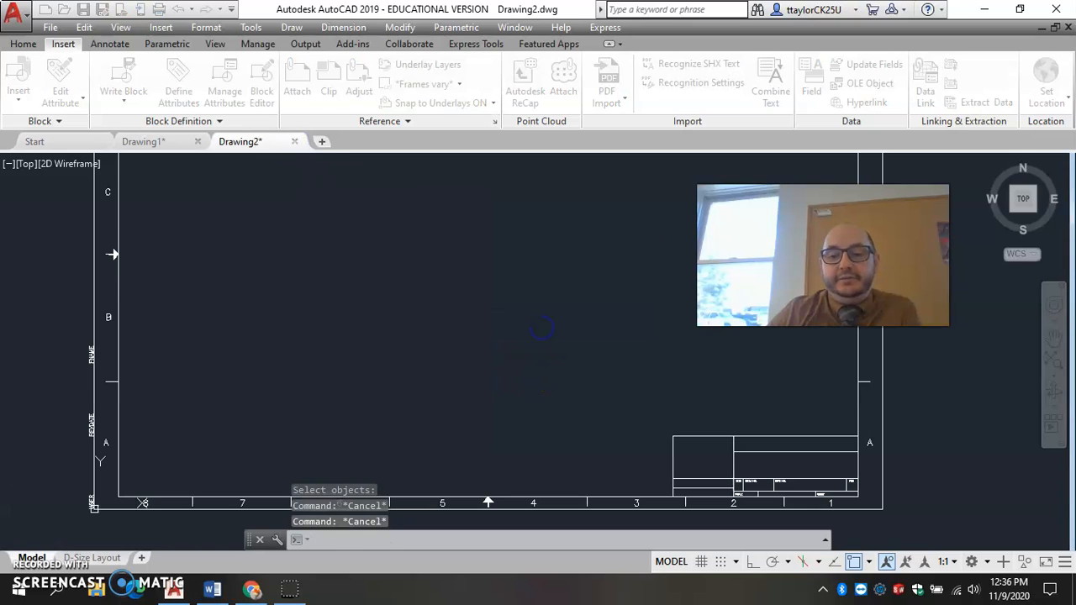
scroll(544, 321, "down", 4)
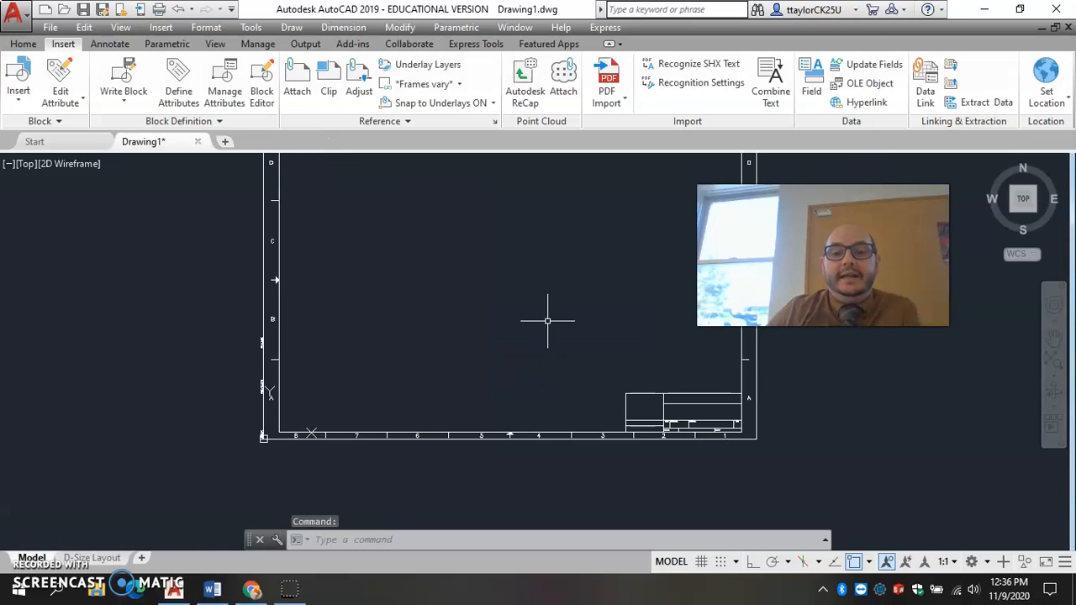
mouse_move(547, 315)
middle_mouse_down()
mouse_move(498, 314)
mouse_move(477, 361)
middle_mouse_up()
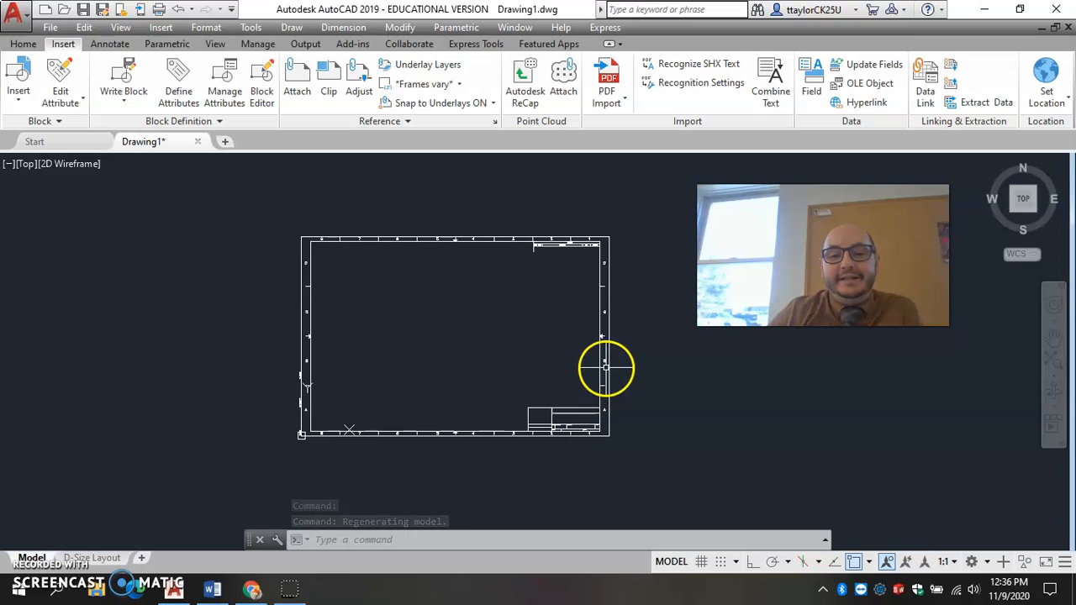
scroll(546, 438, "up", 2)
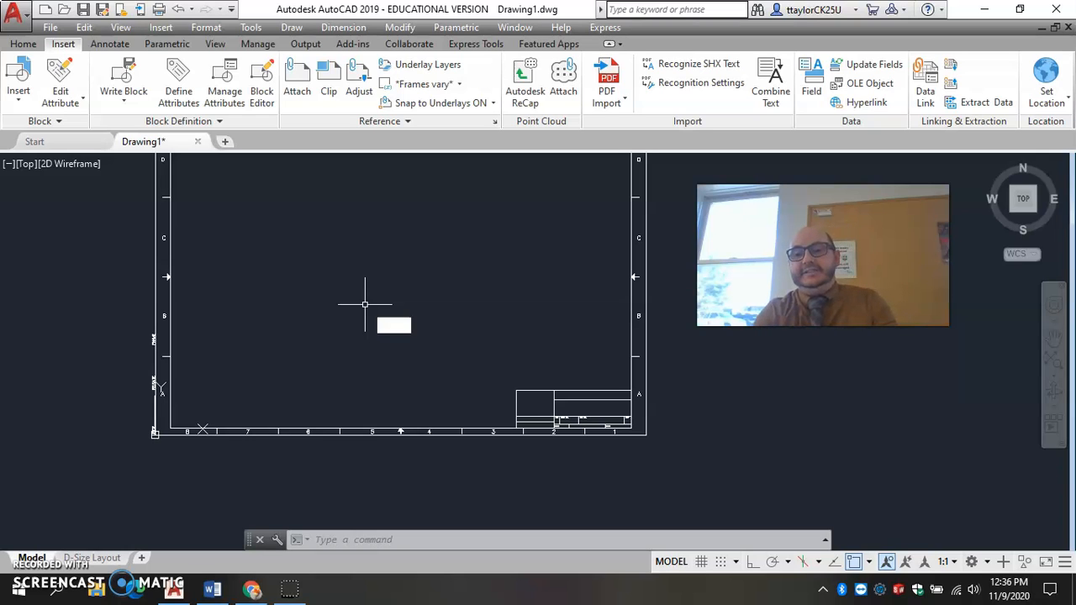
type("XA")
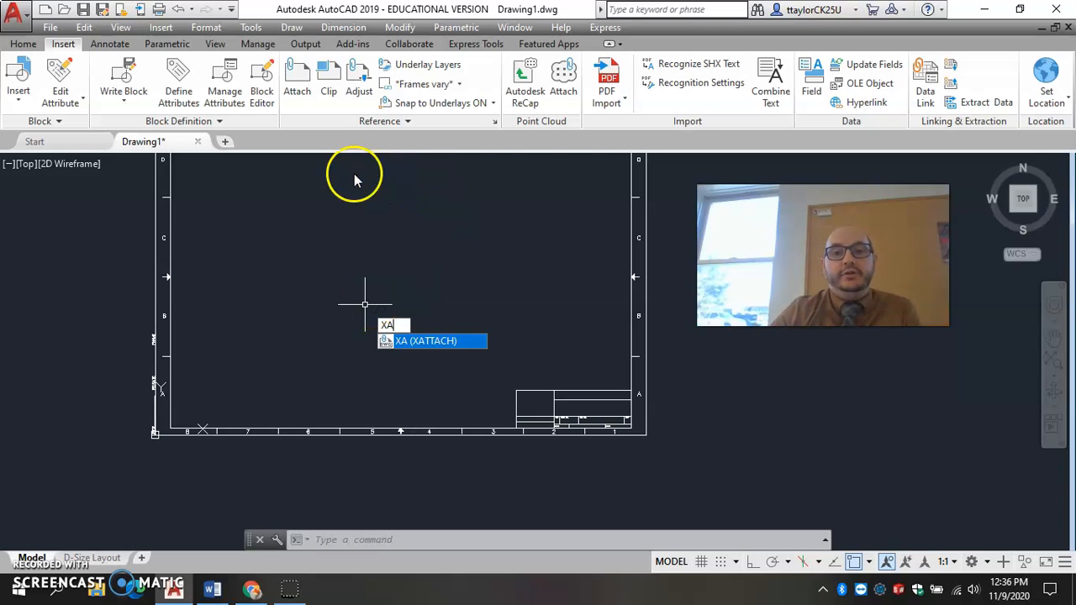
left_click(400, 124)
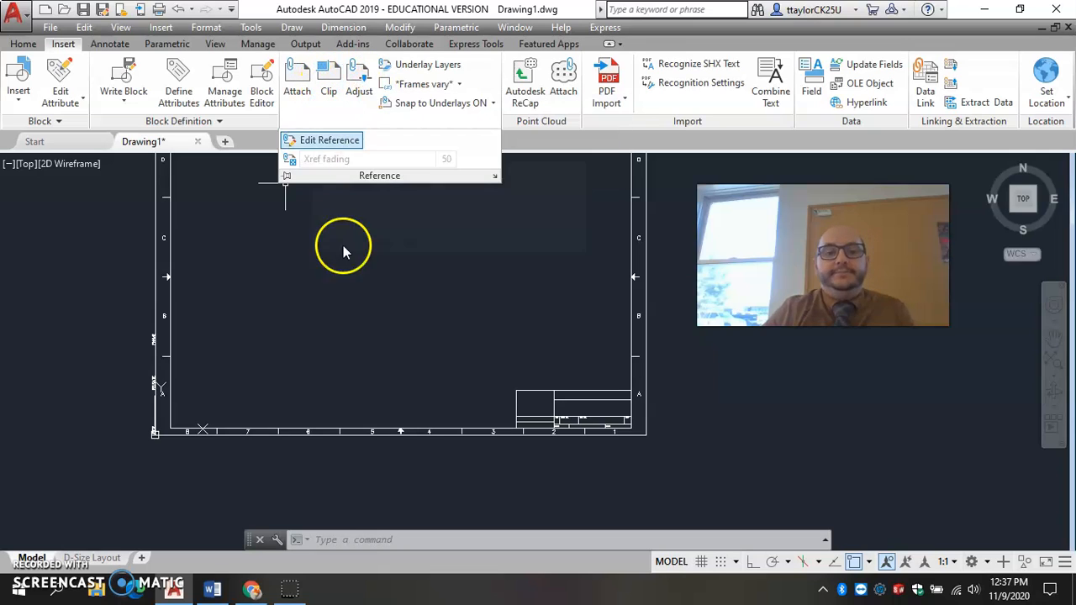
key("Escape")
key("Escape")
key("Escape")
Attach empire.dwg from the Morning folder as an external reference, placing it inside the border to the left of the title block.
type("xa")
key("Return")
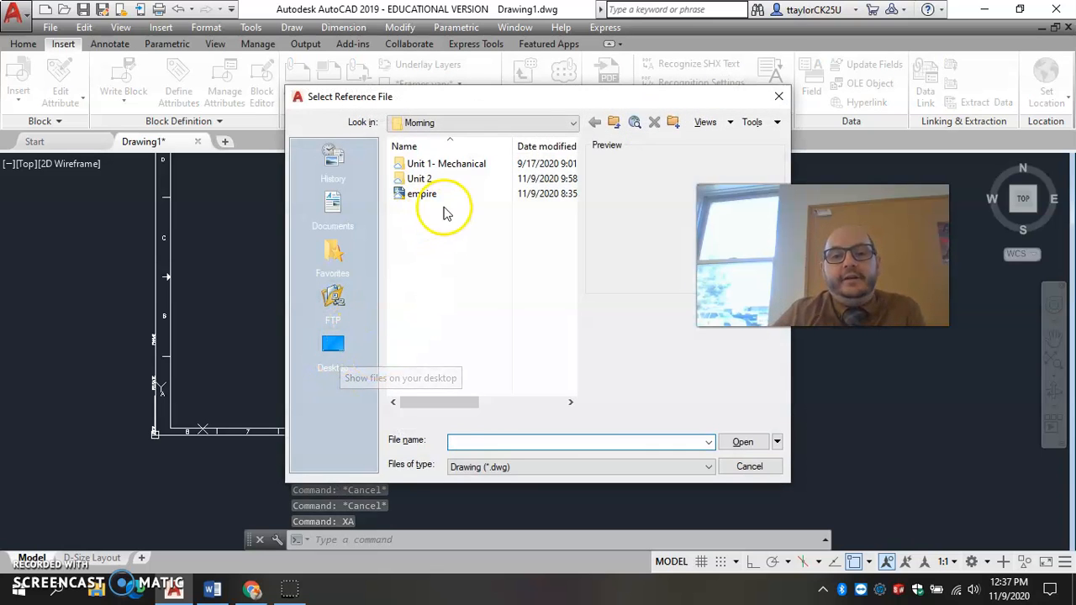
left_click(420, 195)
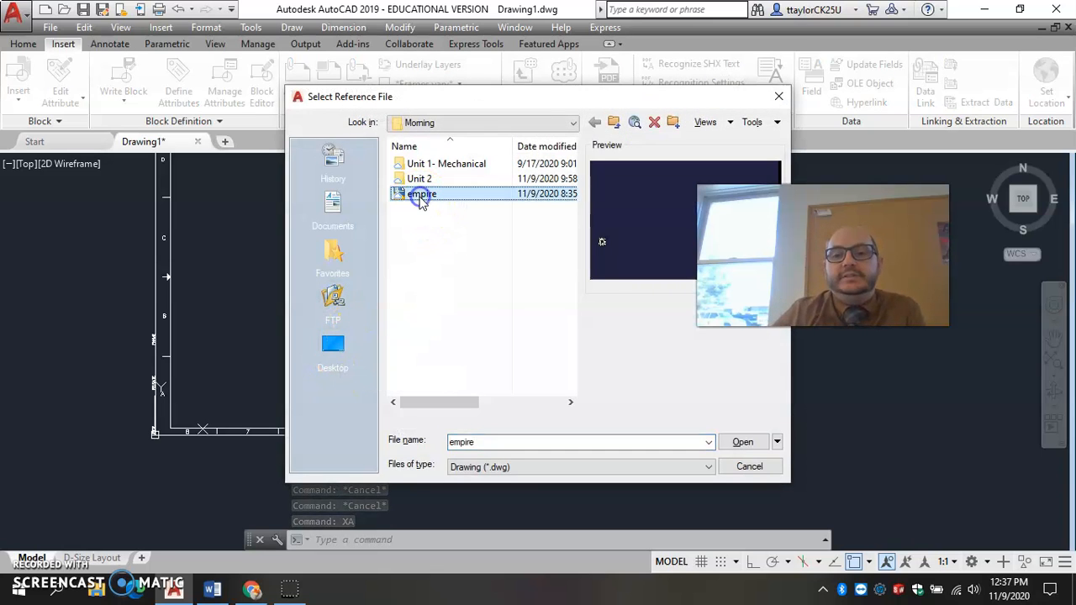
left_click(740, 443)
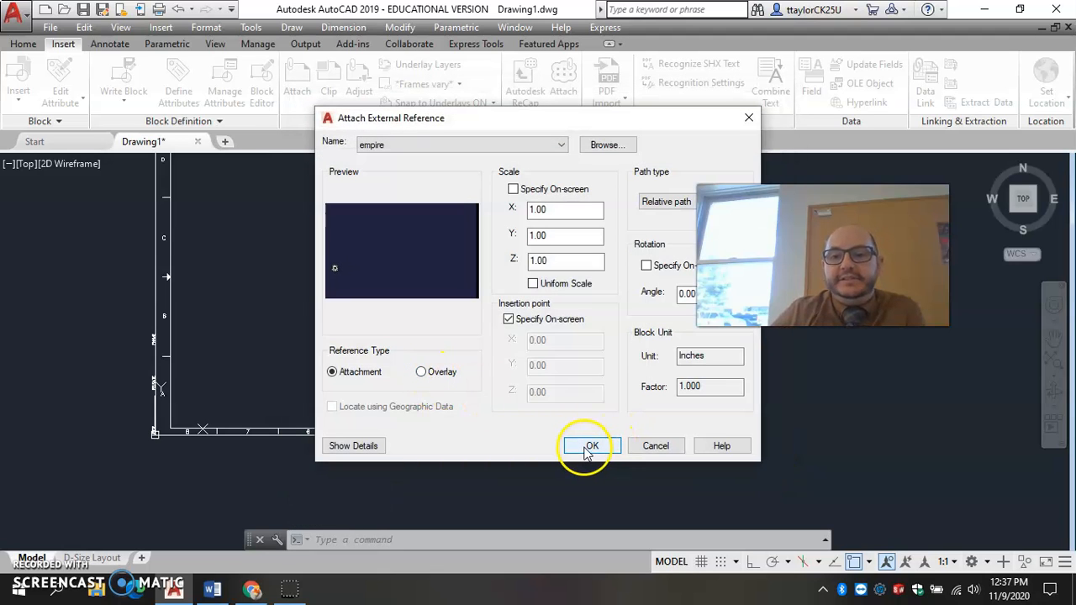
left_click(588, 447)
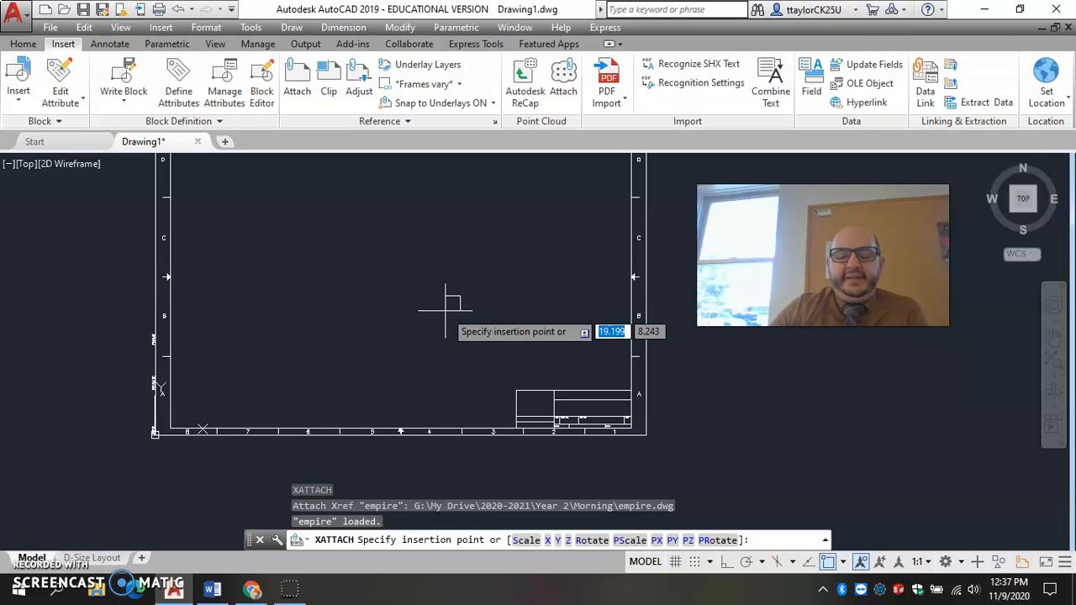
left_click(463, 371)
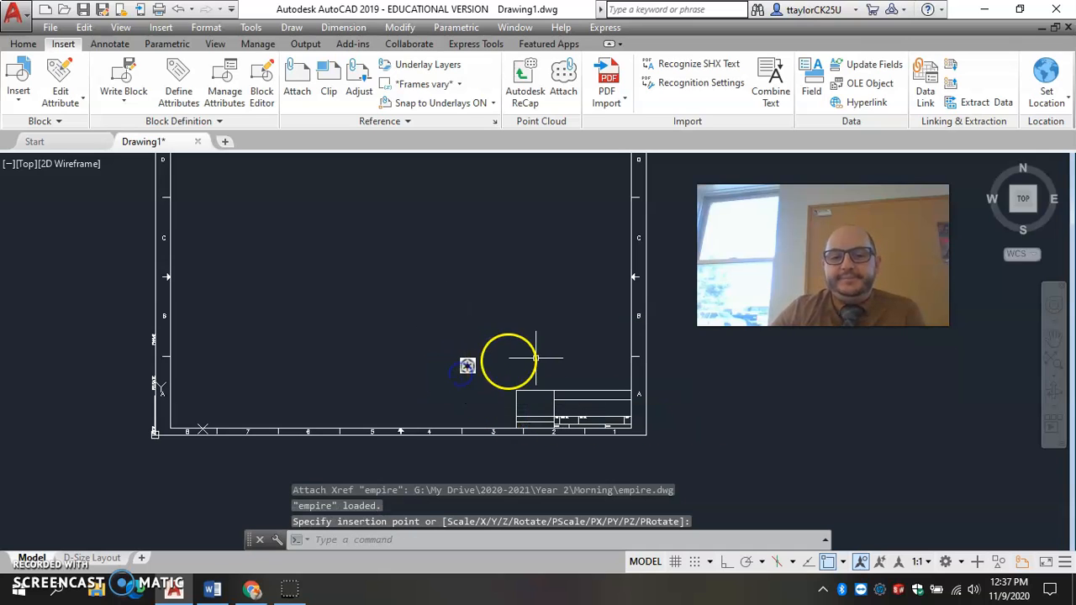
scroll(471, 412, "up", 3)
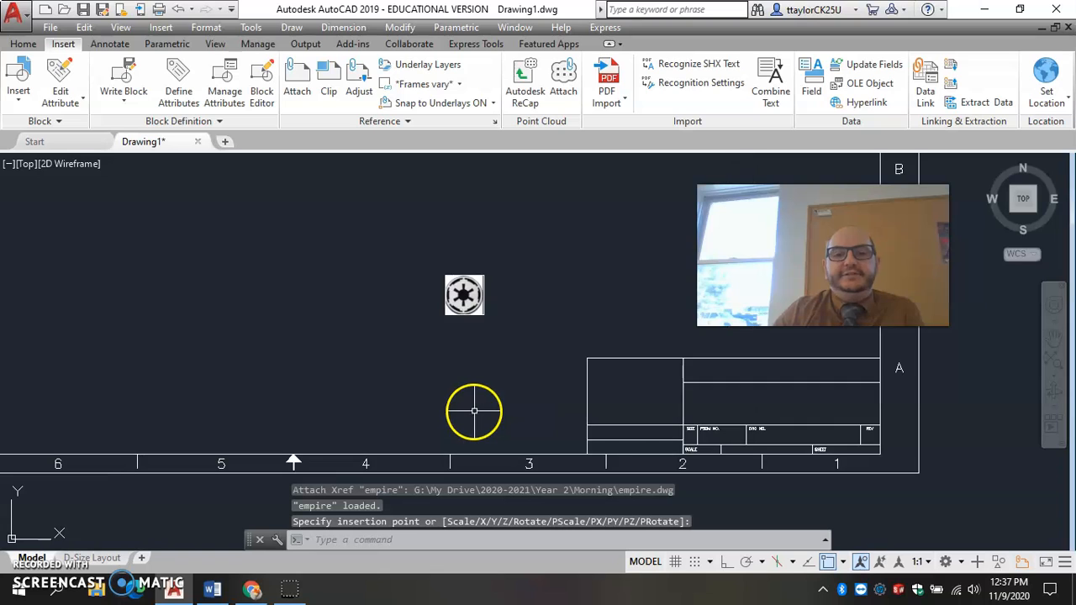
Use Align on the empire logo, matching its upper-right corner to the title block's upper-left corner as the first point pair.
scroll(493, 403, "down", 2)
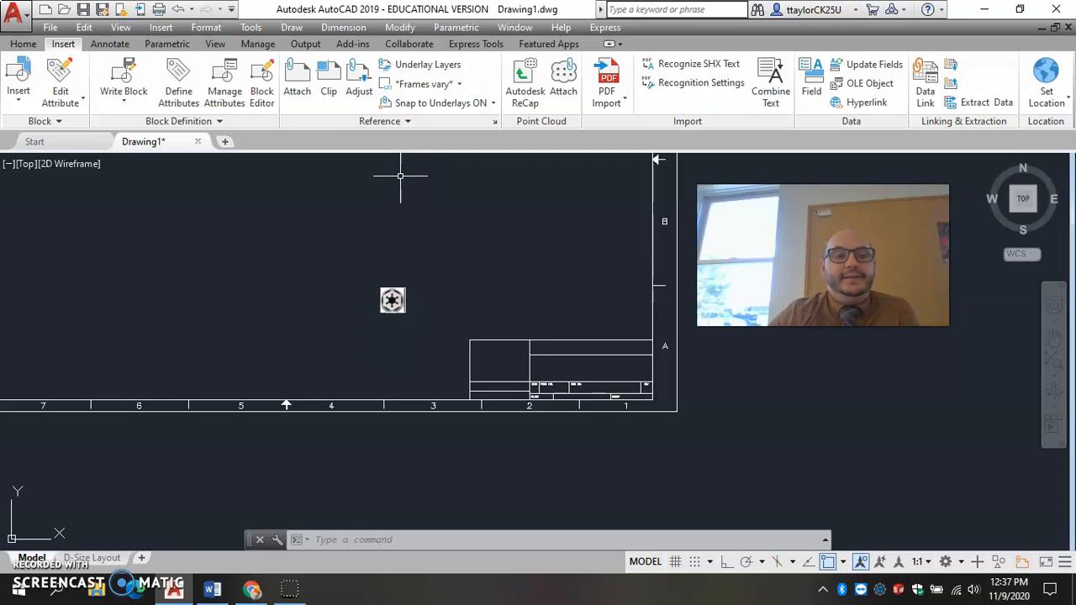
left_click(23, 43)
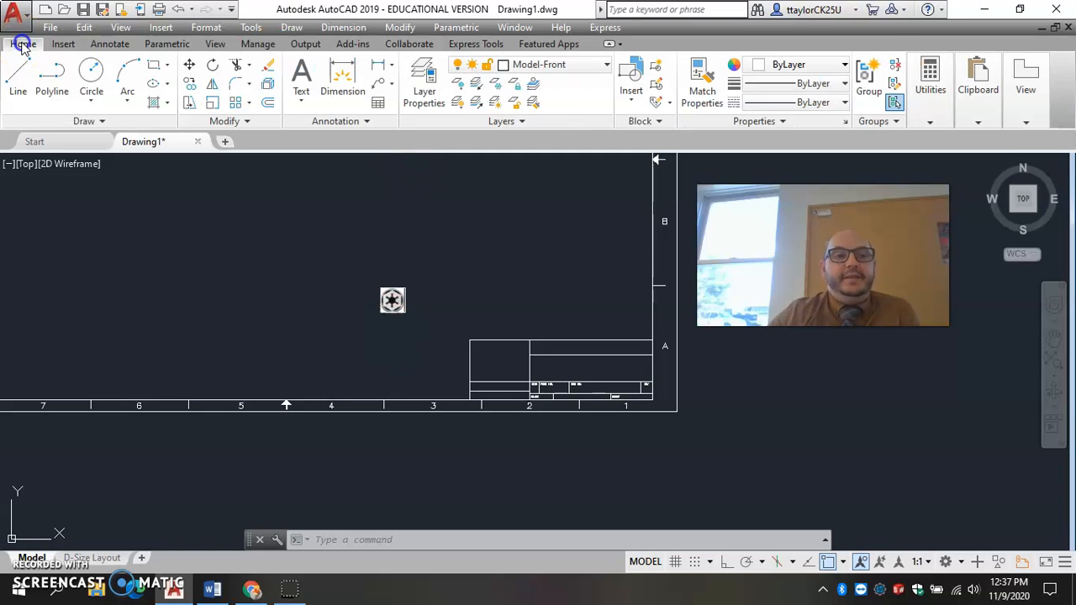
left_click(246, 124)
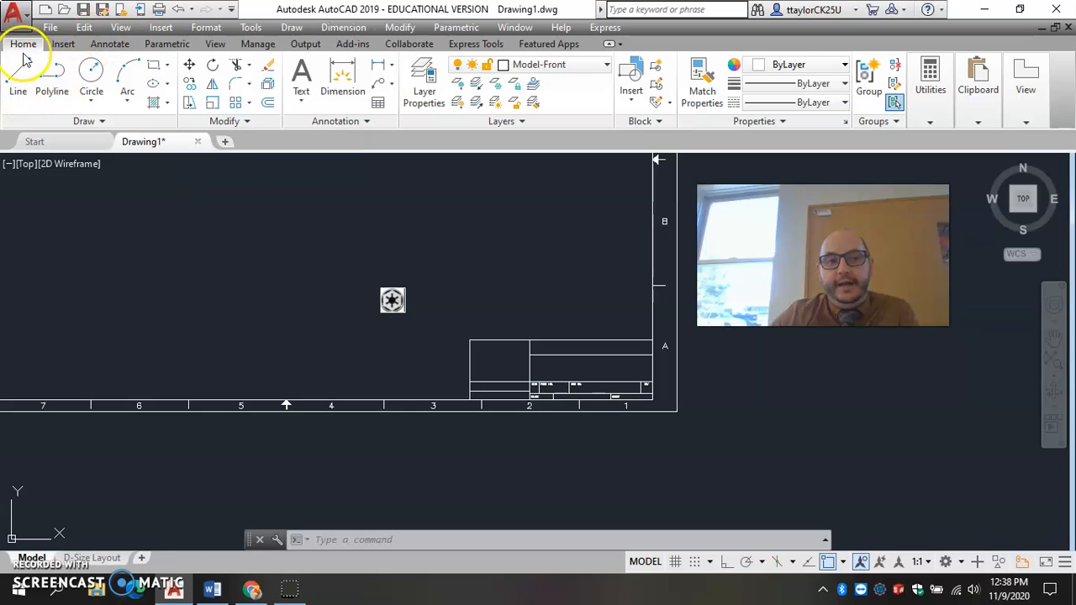
left_click(244, 123)
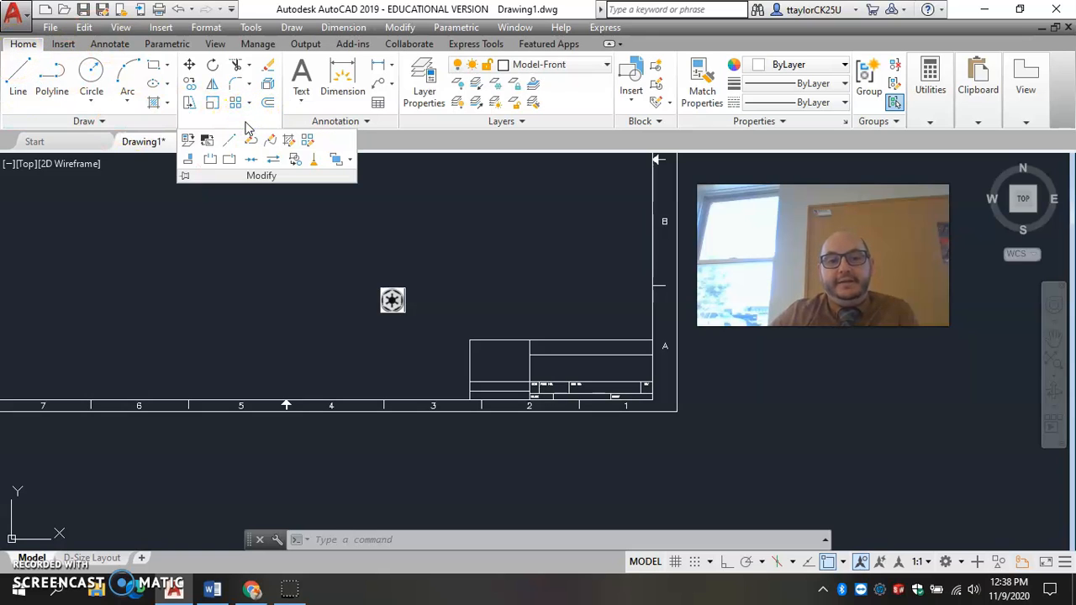
left_click(188, 161)
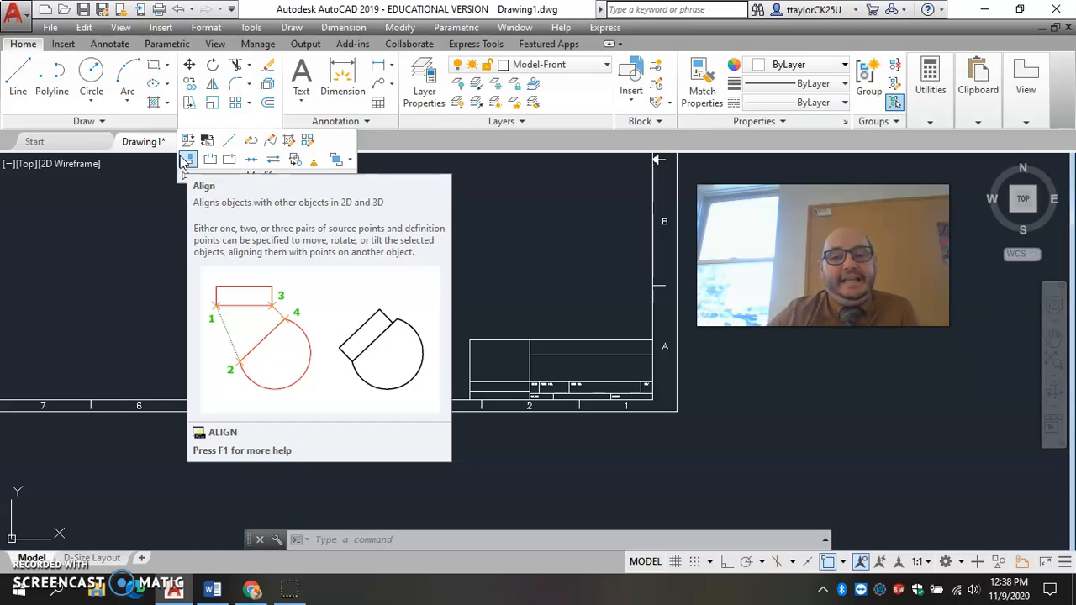
left_click(186, 160)
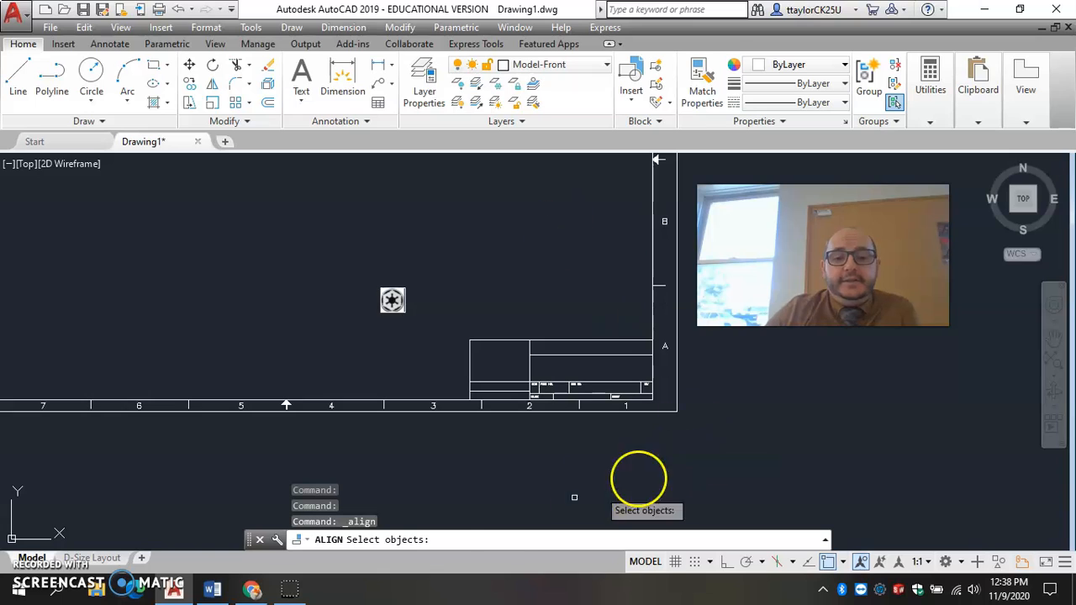
left_click(393, 299)
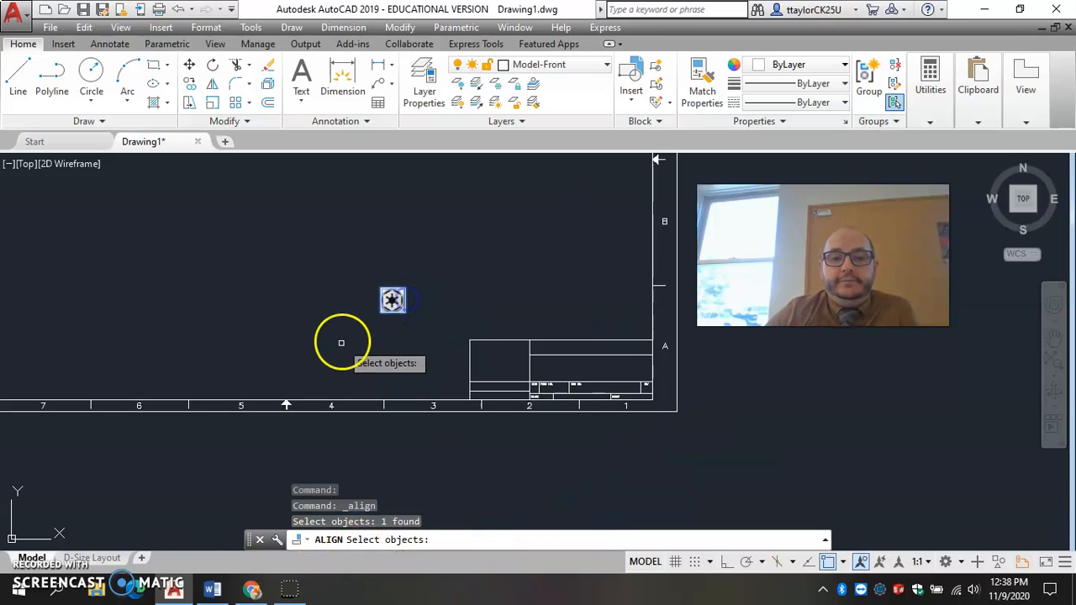
left_click(397, 324)
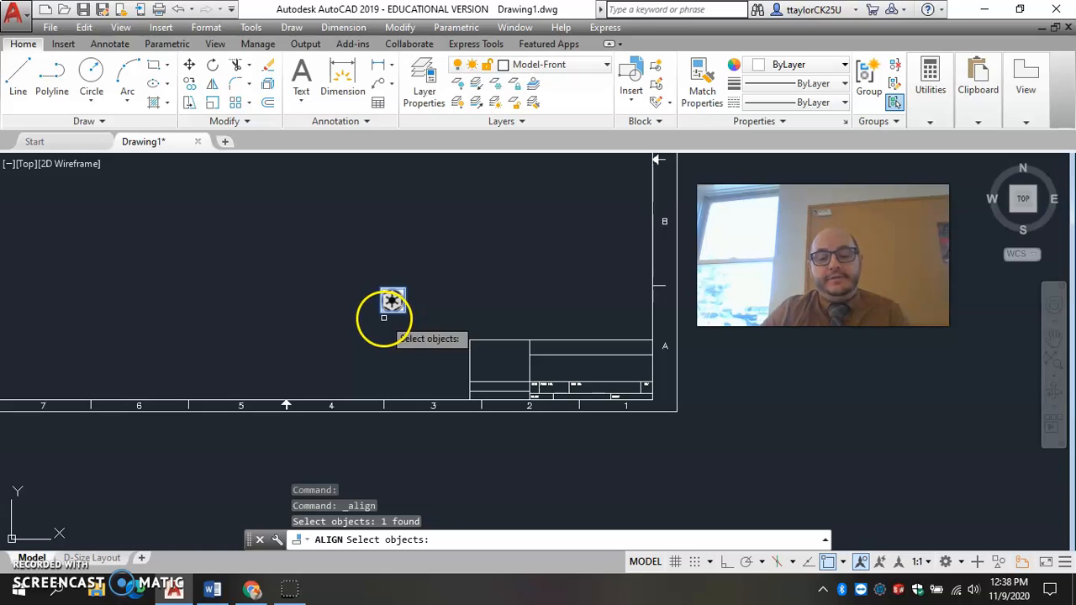
key("Return")
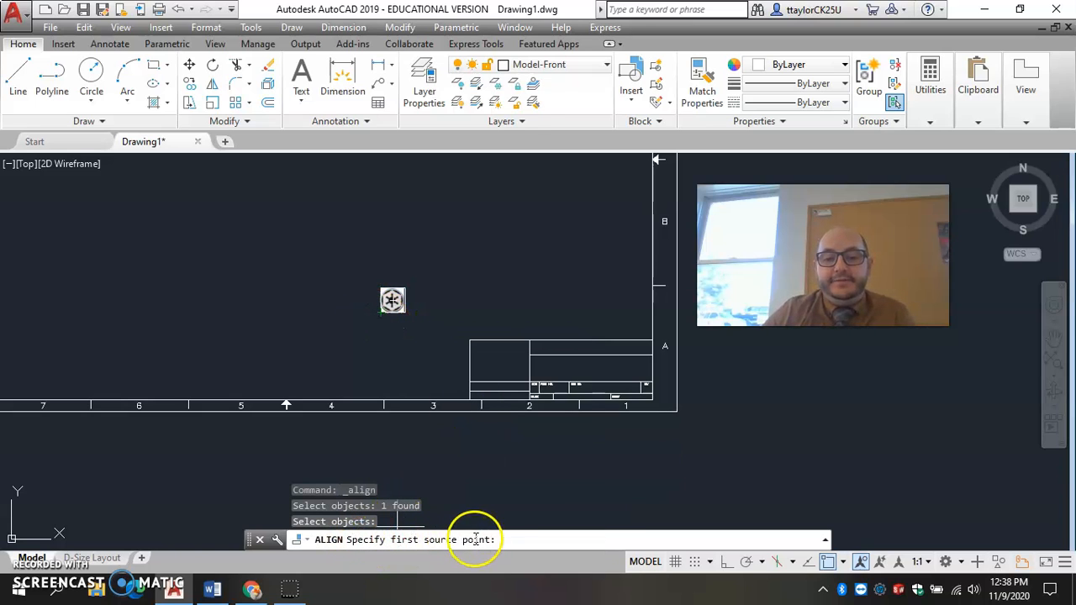
left_click(405, 289)
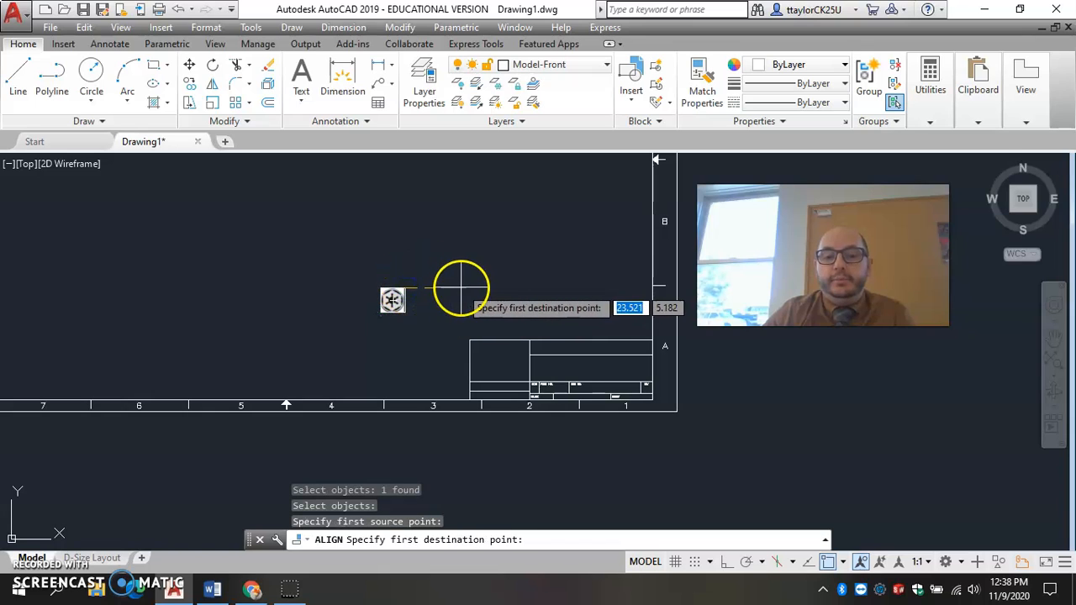
left_click(470, 340)
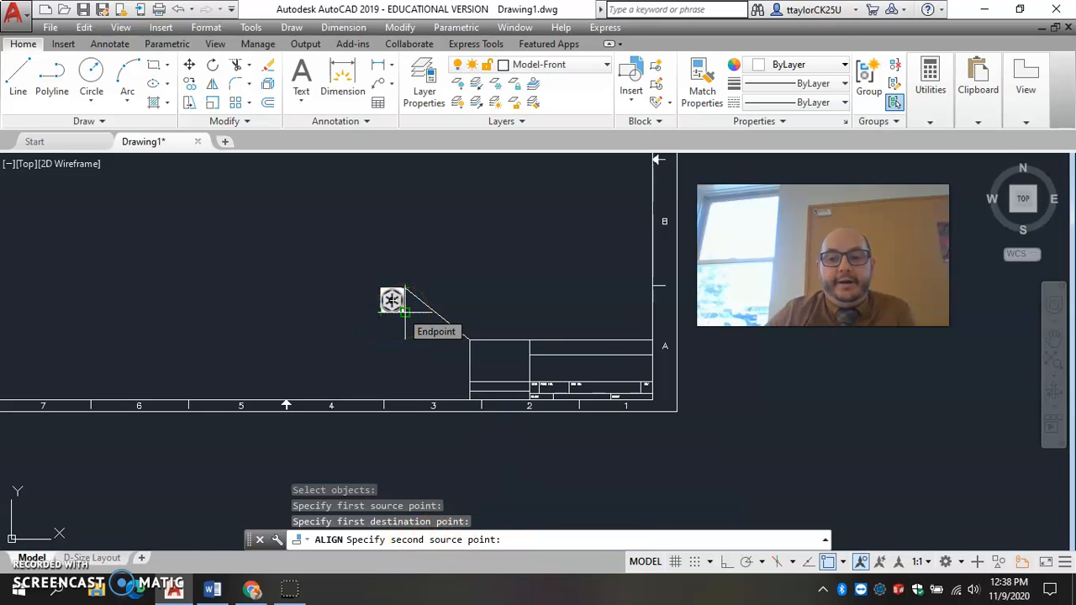
Match the logo's lower-right corner to the title block's lower-left corner and scale the logo based on the alignment points.
left_click(404, 312)
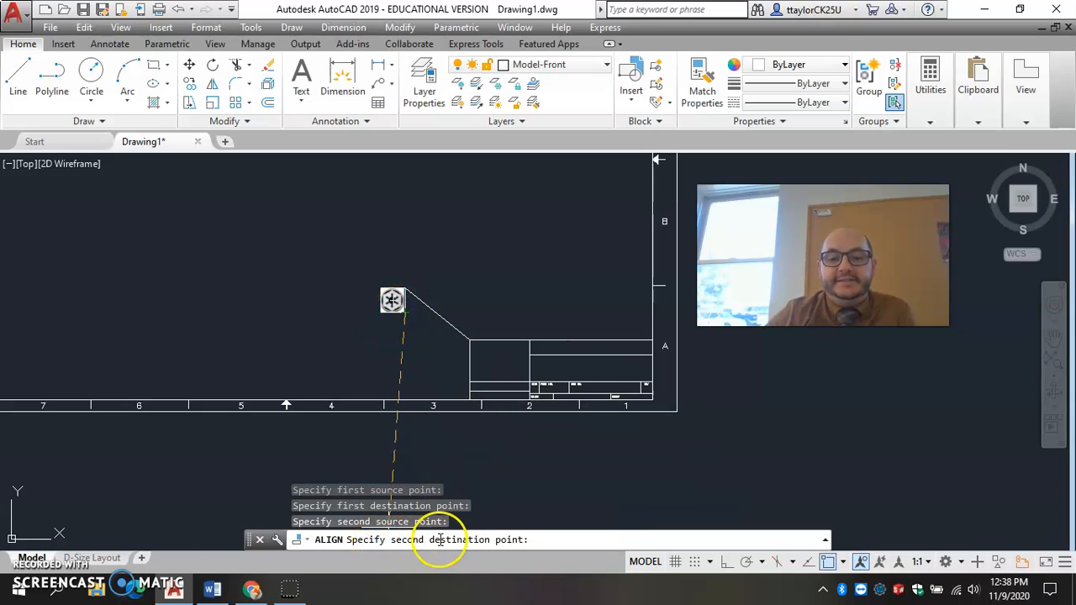
left_click(469, 400)
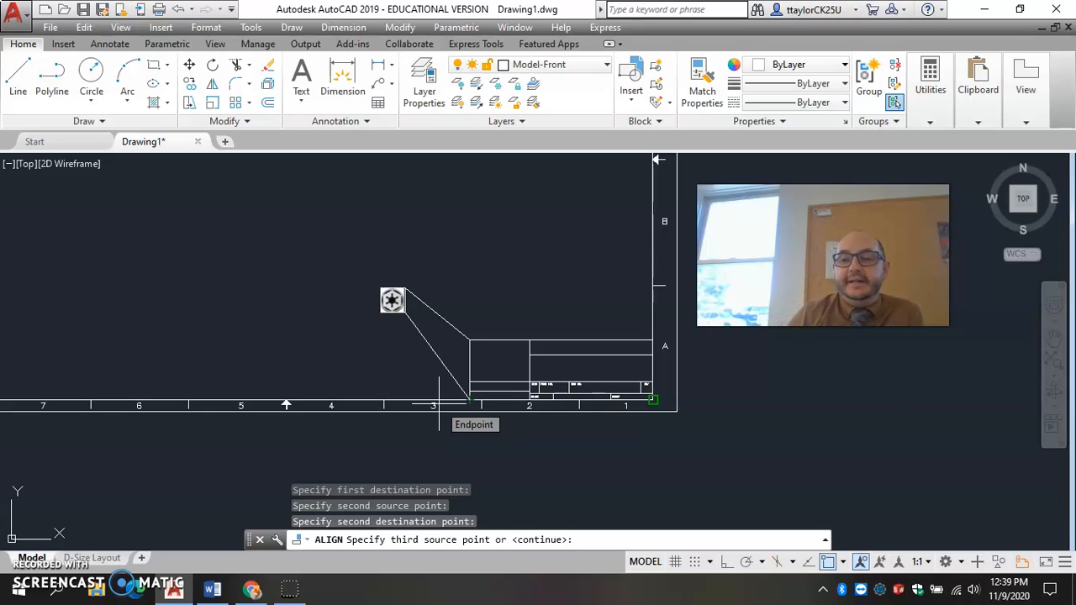
key("Return")
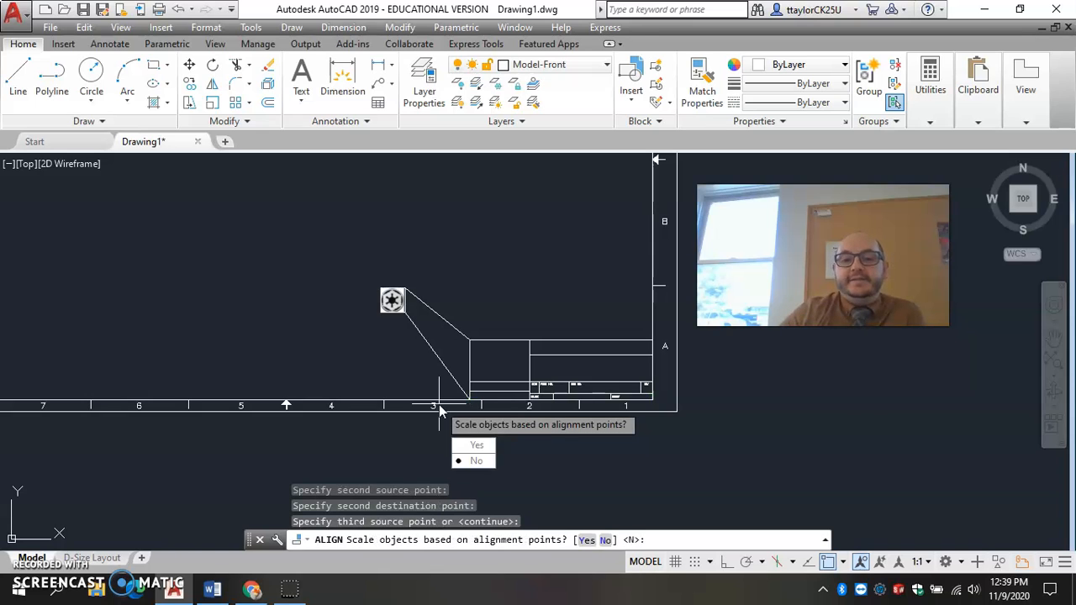
left_click(476, 446)
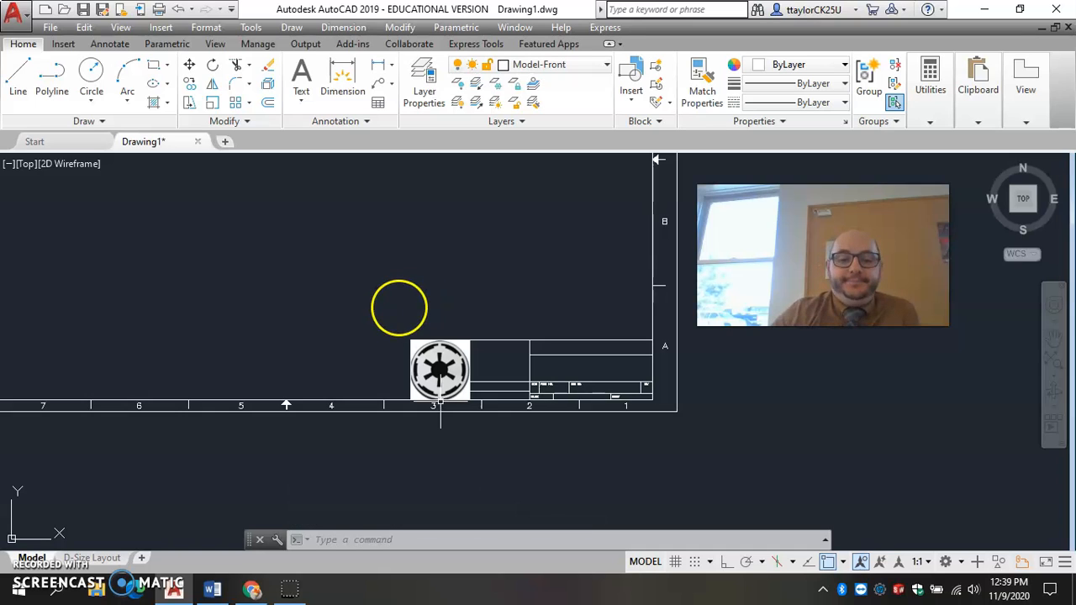
Switch to the DESN113 Session 1 Word document and review its instructions for aligning the logo and saving the title block.
left_click(213, 589)
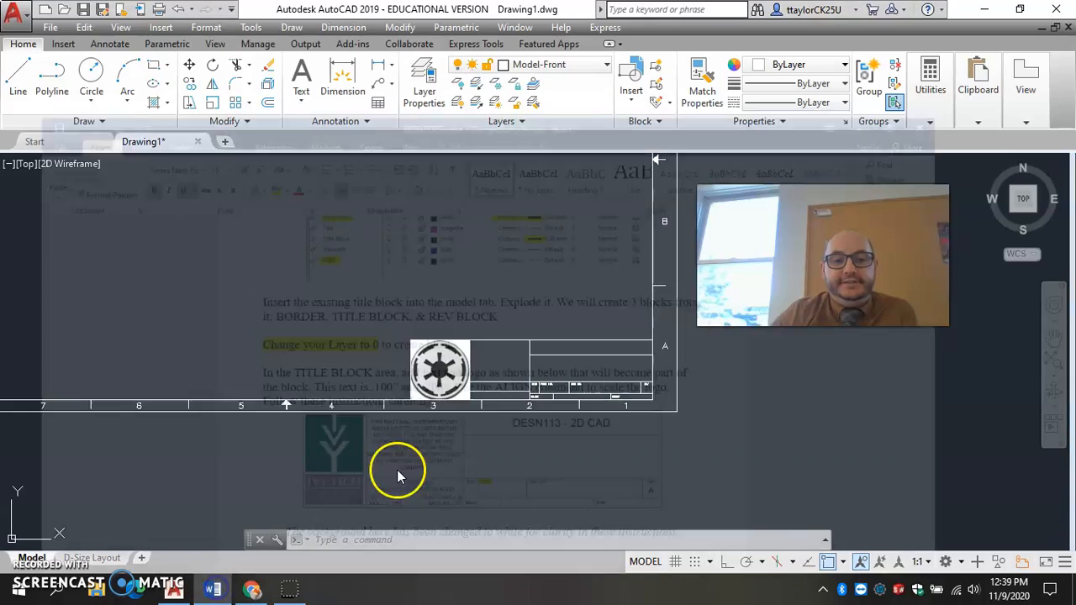
scroll(323, 330, "down", 1)
scroll(323, 330, "down", 8)
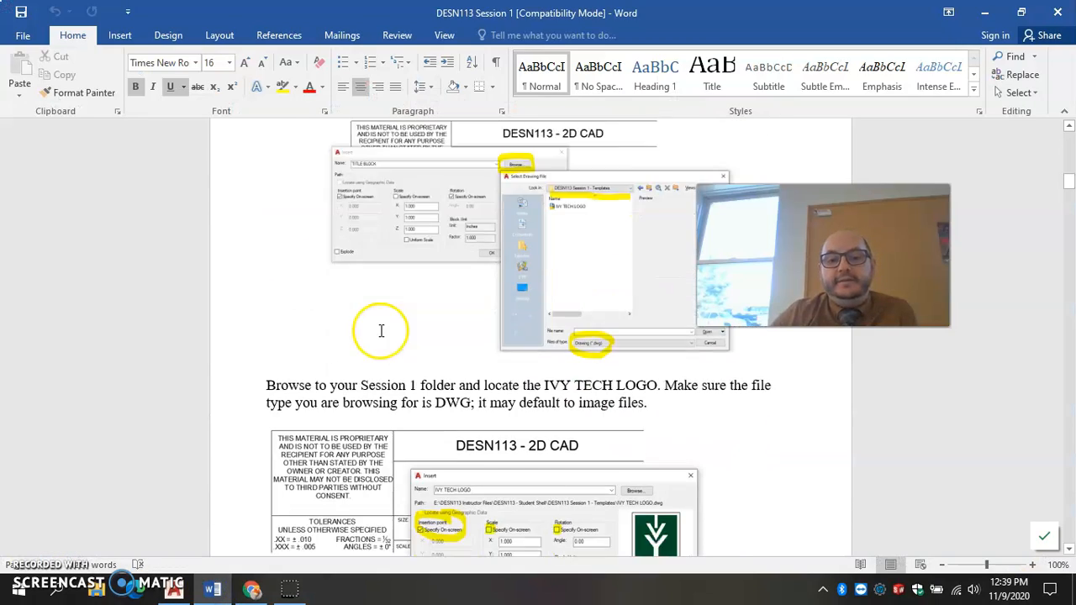
scroll(380, 330, "down", 8)
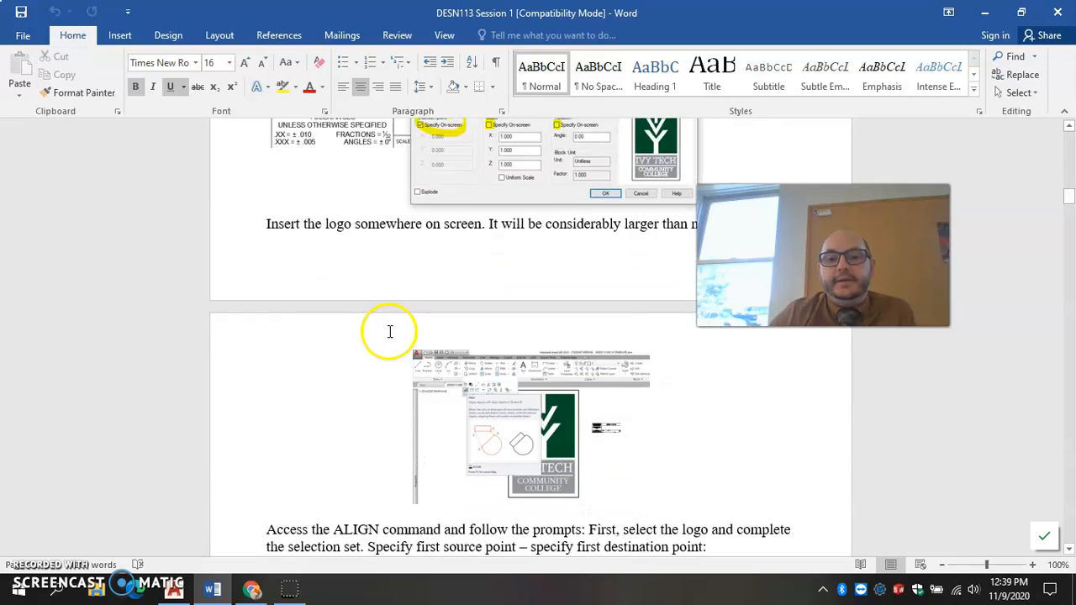
scroll(389, 331, "down", 8)
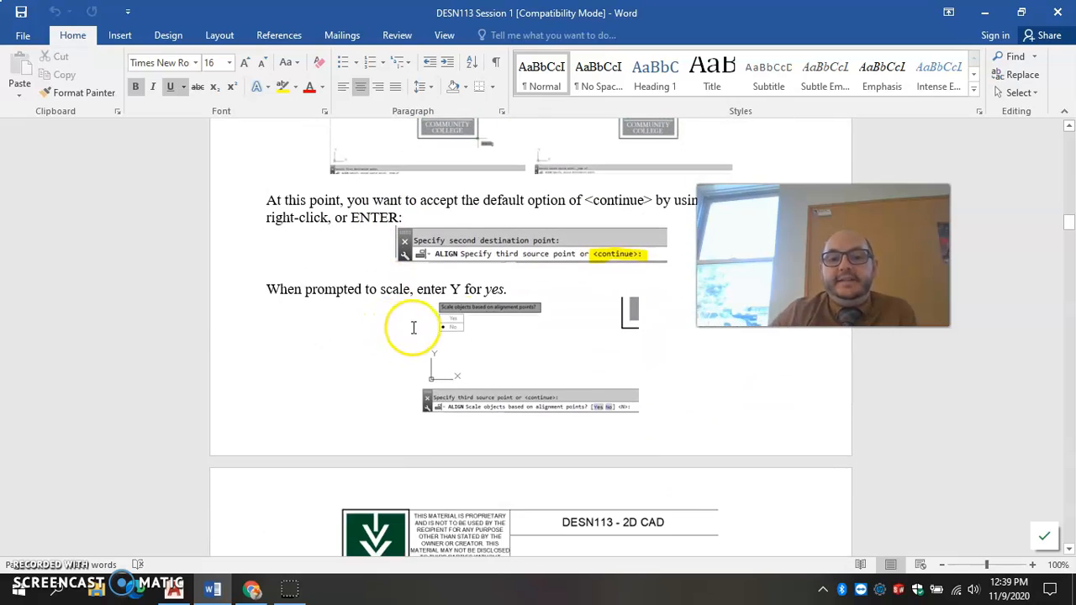
scroll(403, 327, "down", 8)
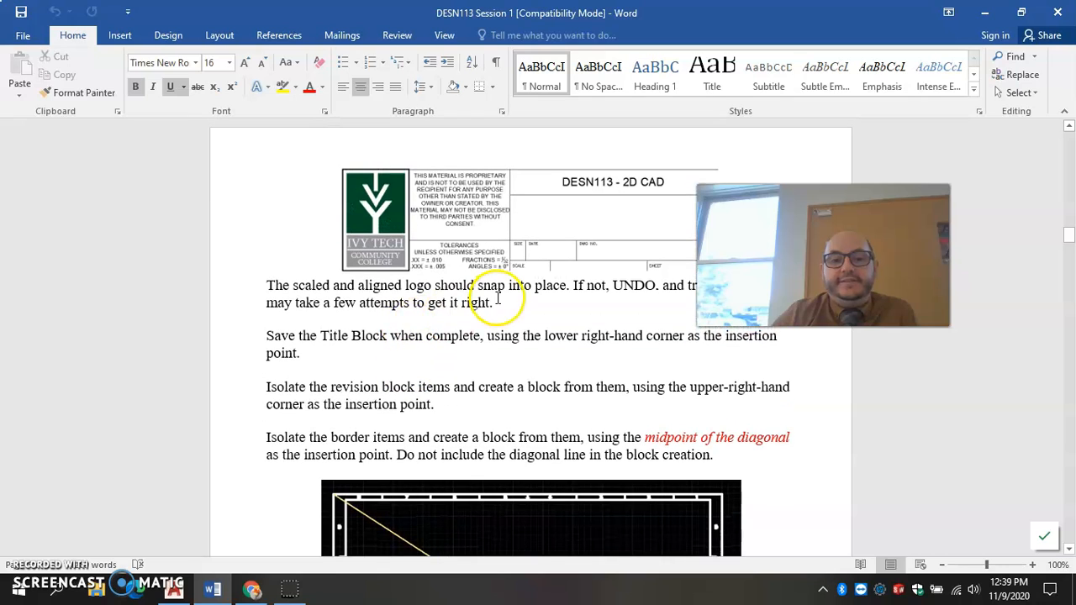
scroll(361, 310, "up", 2)
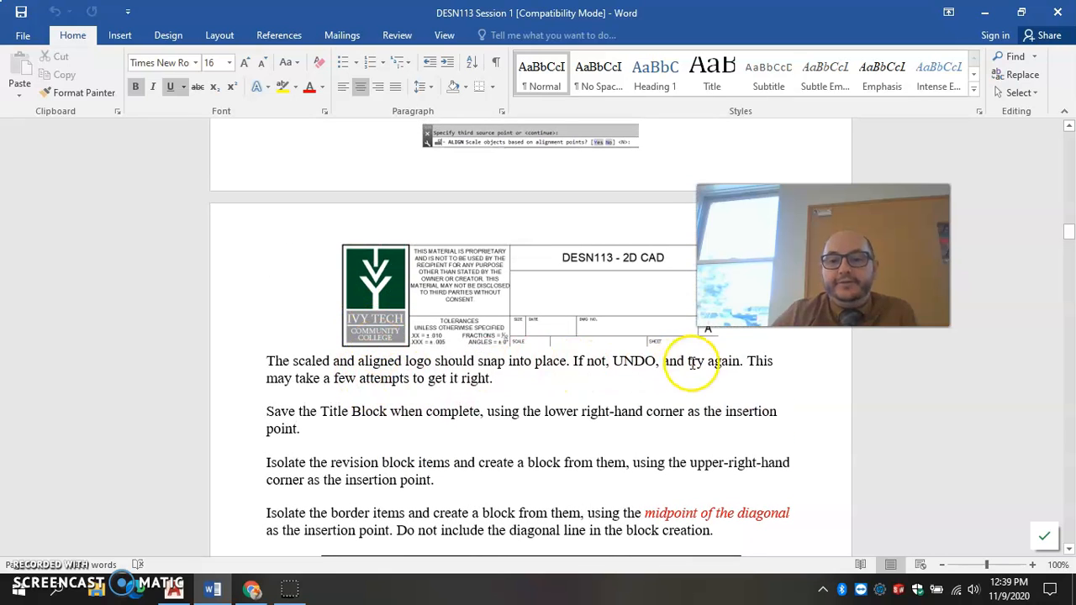
left_click_drag(799, 278, 915, 208)
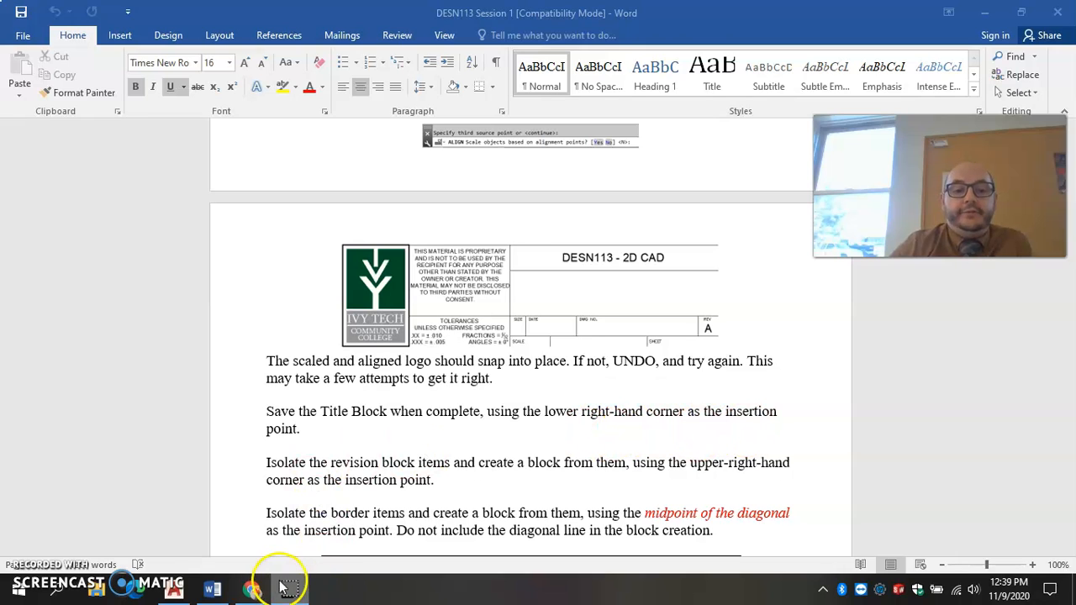
Switch back to AutoCAD and return to the title block with its aligned logo in Drawing1.
left_click(173, 590)
scroll(462, 451, "down", 2)
scroll(463, 449, "up", 2)
scroll(463, 448, "up", 2)
middle_click_drag(549, 416, 479, 415)
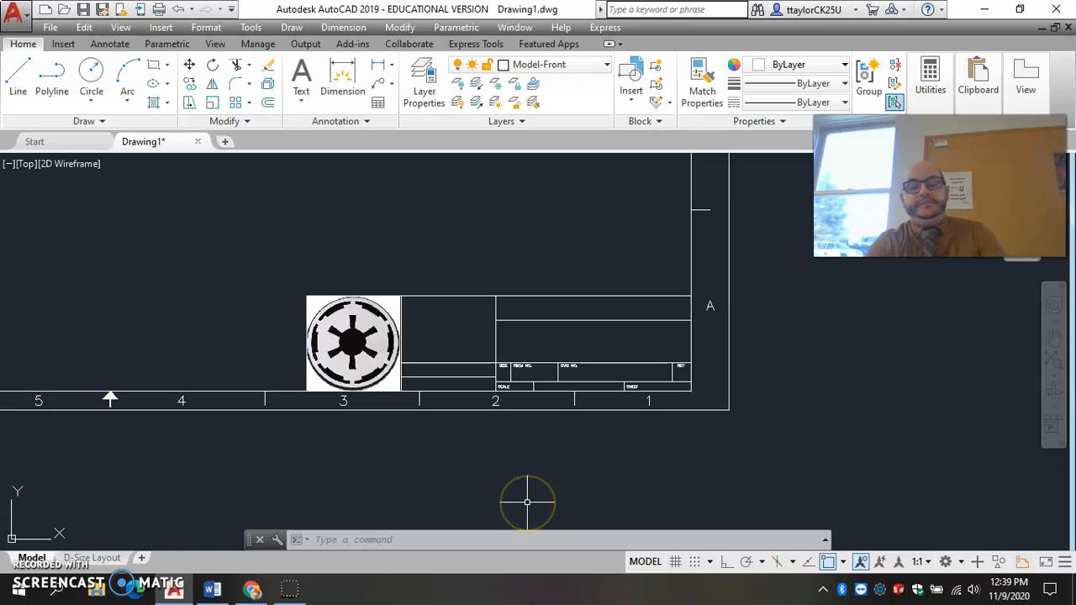
type("lo")
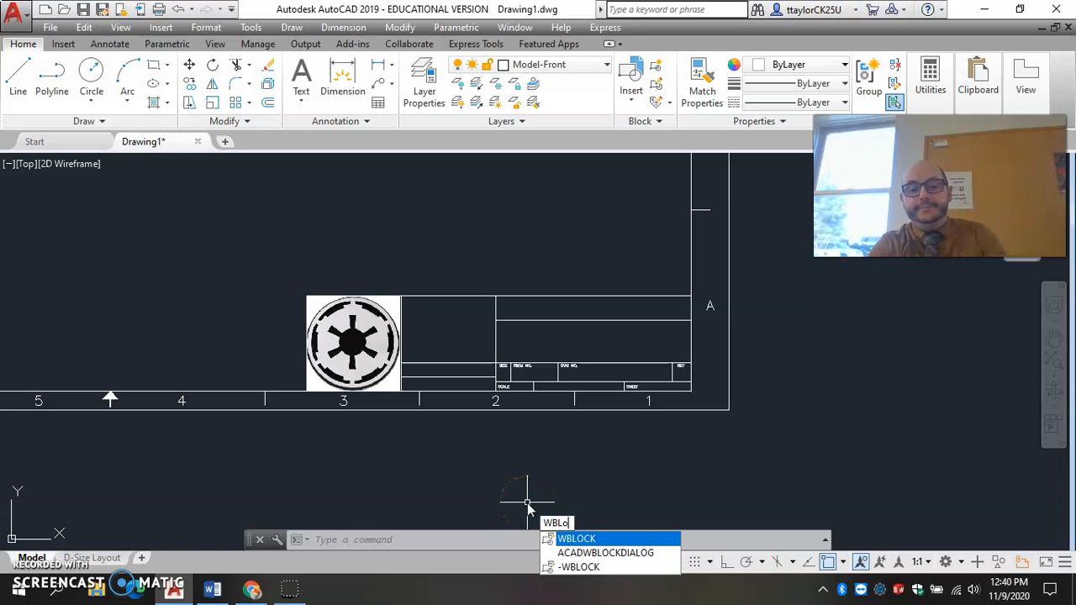
key("Return")
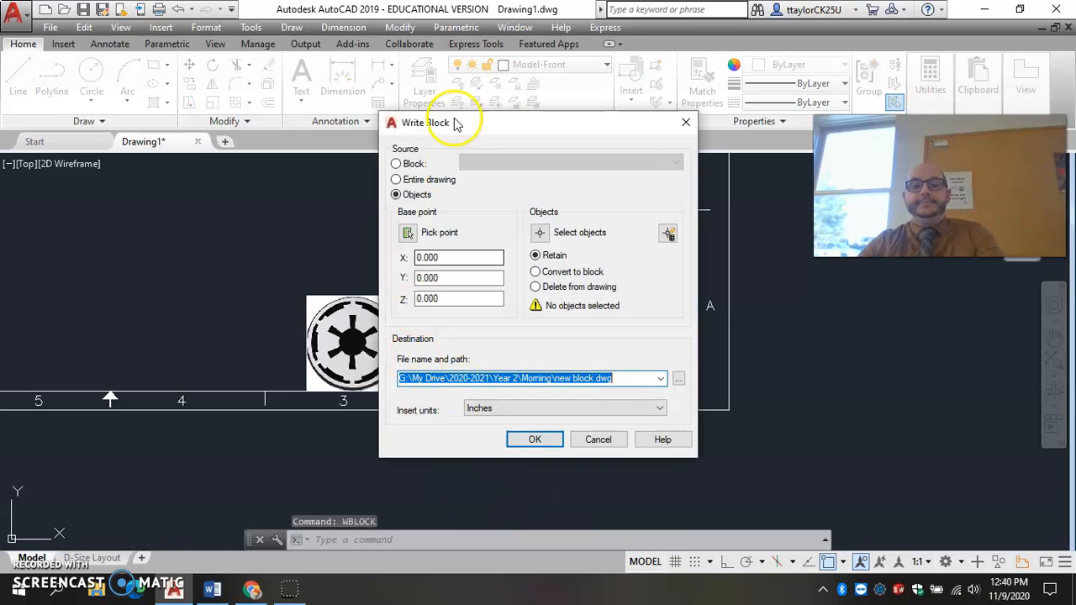
left_click(408, 234)
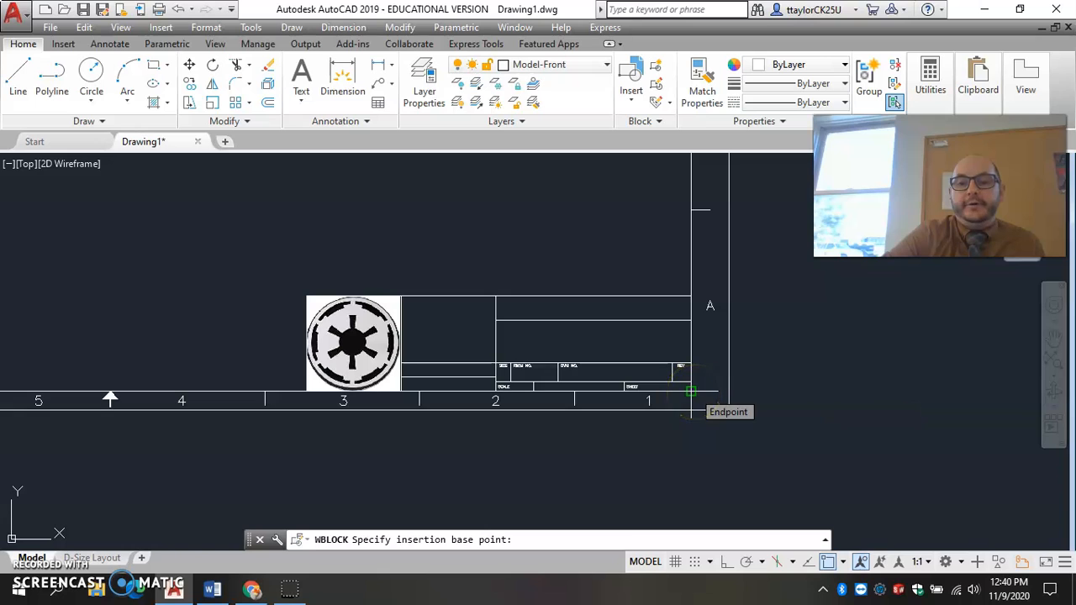
left_click(691, 393)
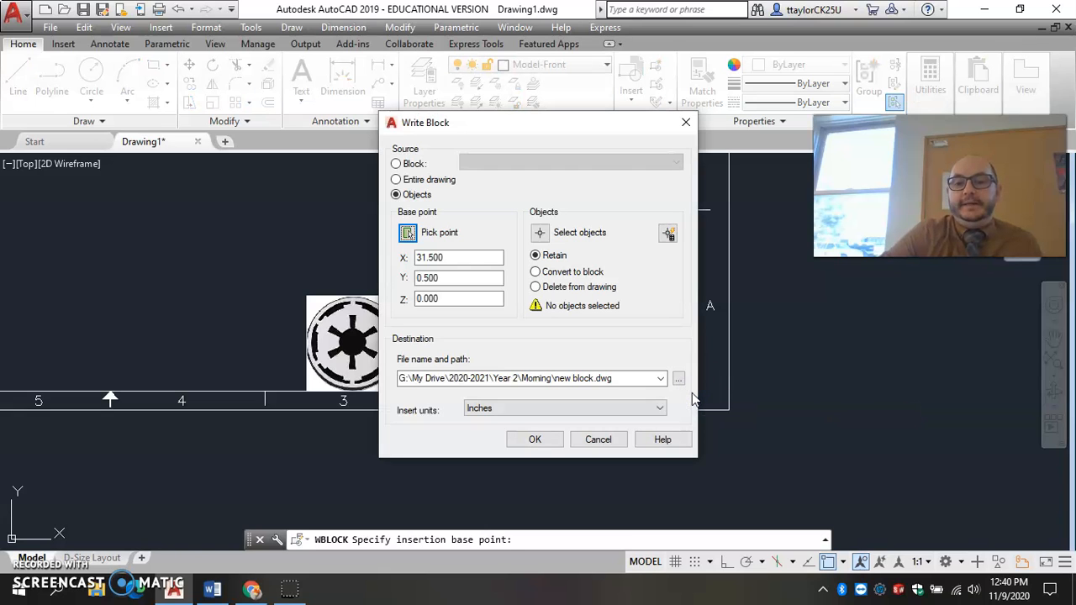
left_click(554, 236)
left_click(261, 234)
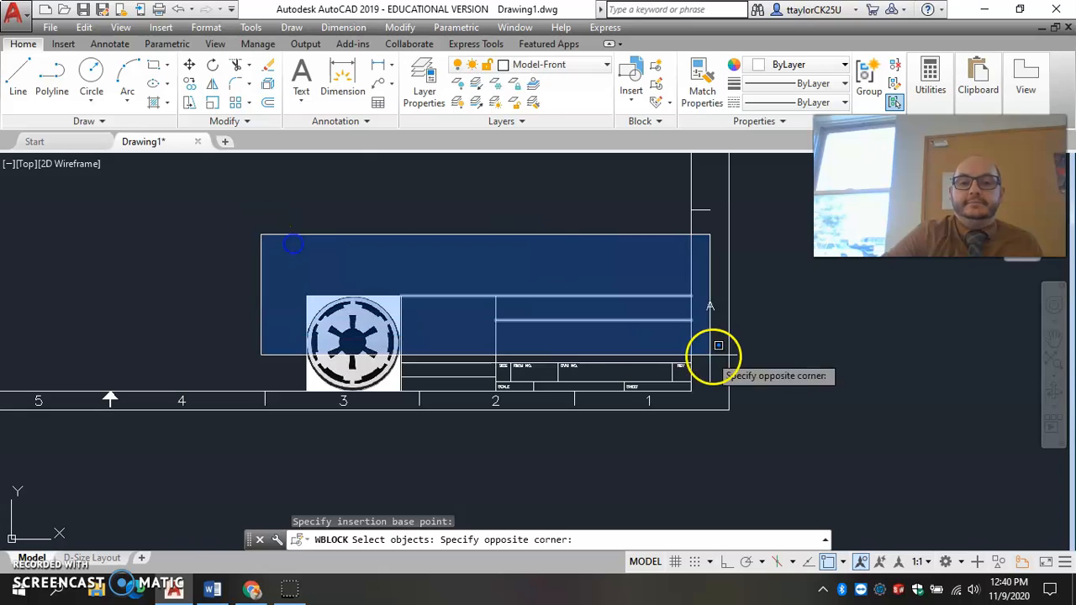
left_click(715, 389)
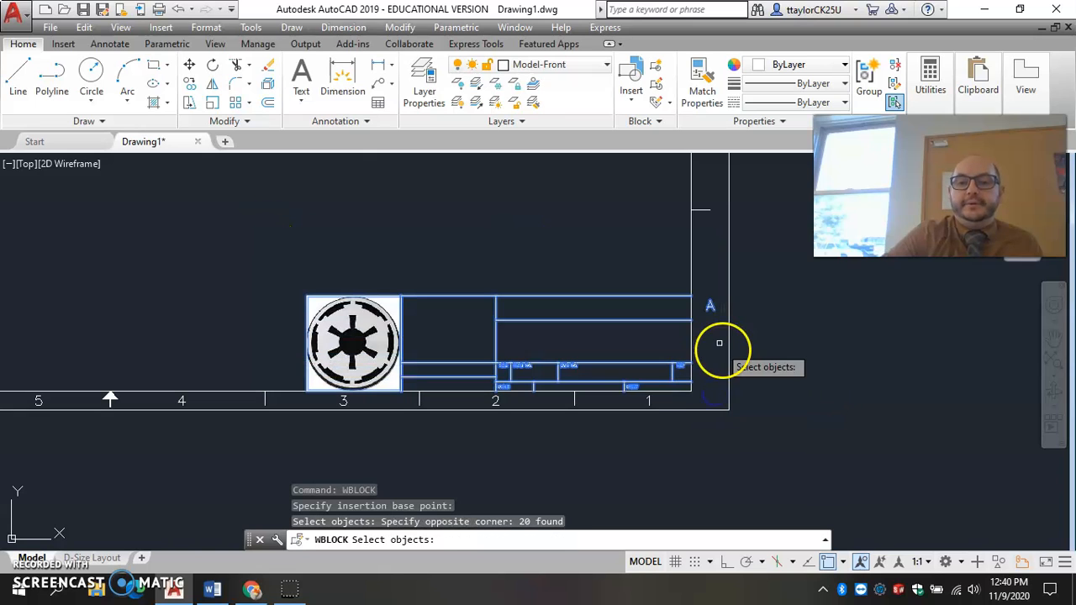
left_click(709, 306)
key("Escape")
key("Escape")
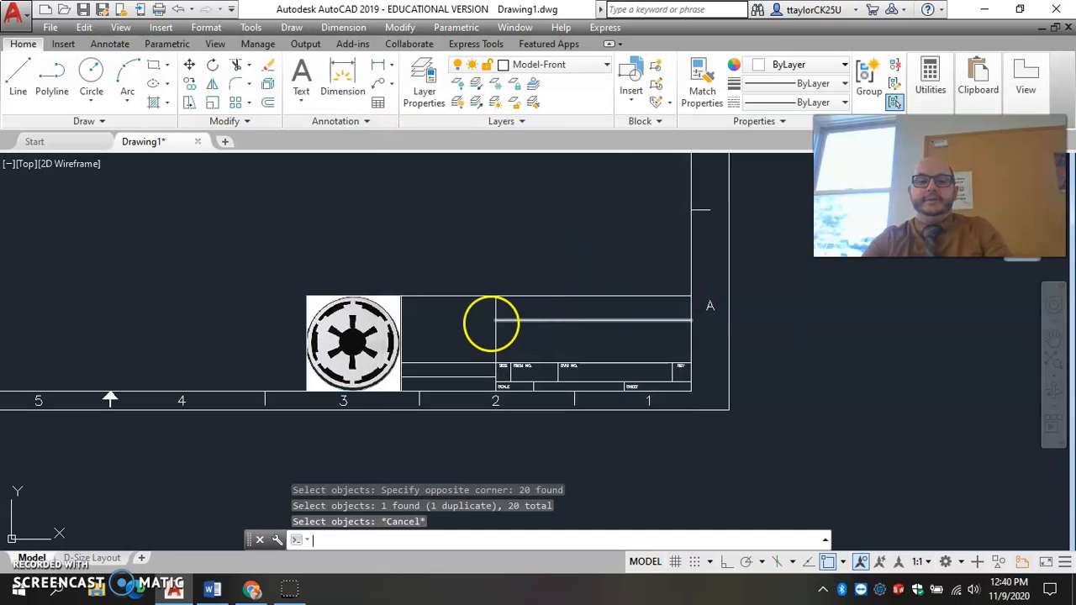
Start a Write Block with the title block's lower-right corner at the inner border as the base point.
type("w")
key("Return")
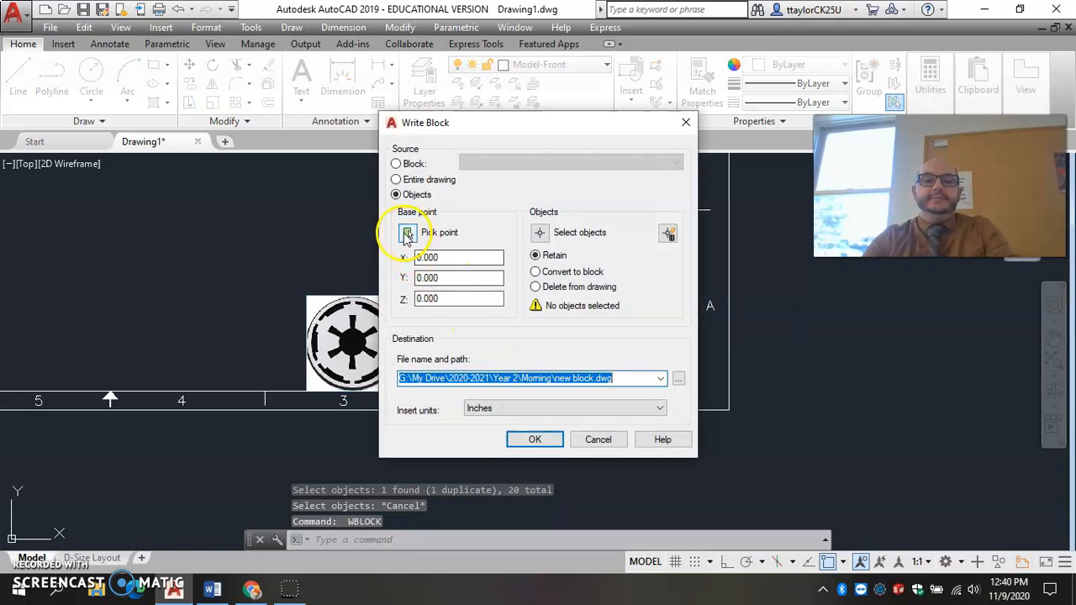
left_click(403, 234)
left_click(334, 288)
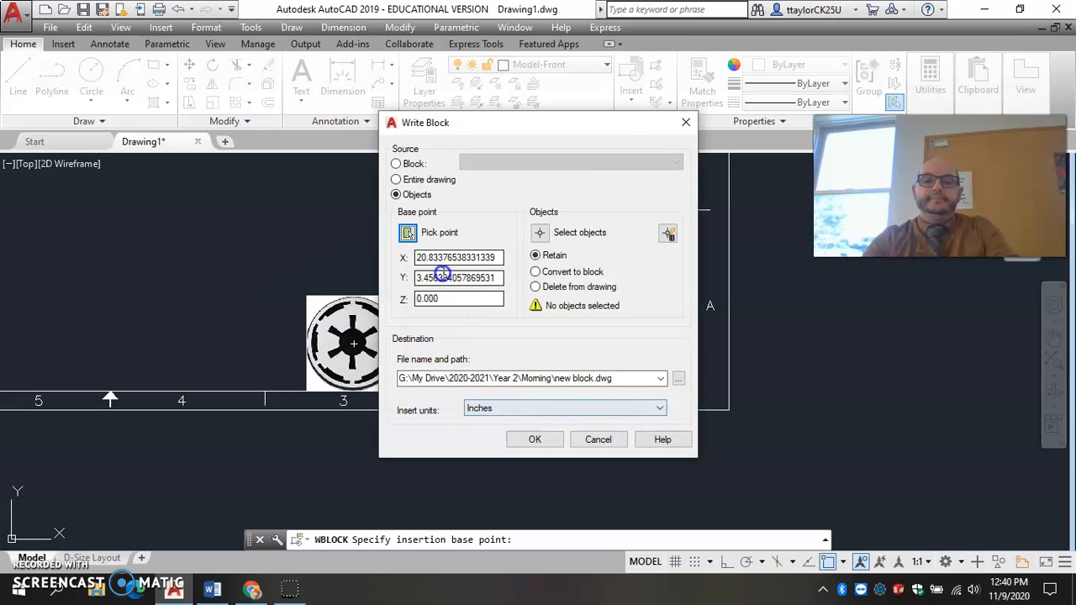
left_click(408, 234)
left_click(687, 386)
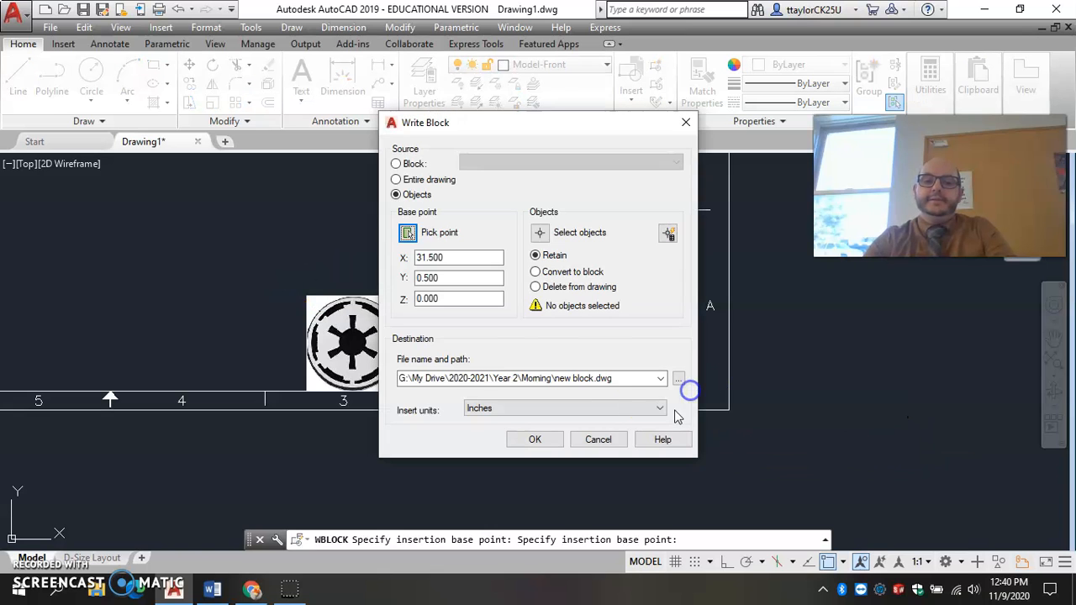
Select the title block lines, text and logo as block objects and write them out as titleblock in the Morning folder.
left_click(544, 232)
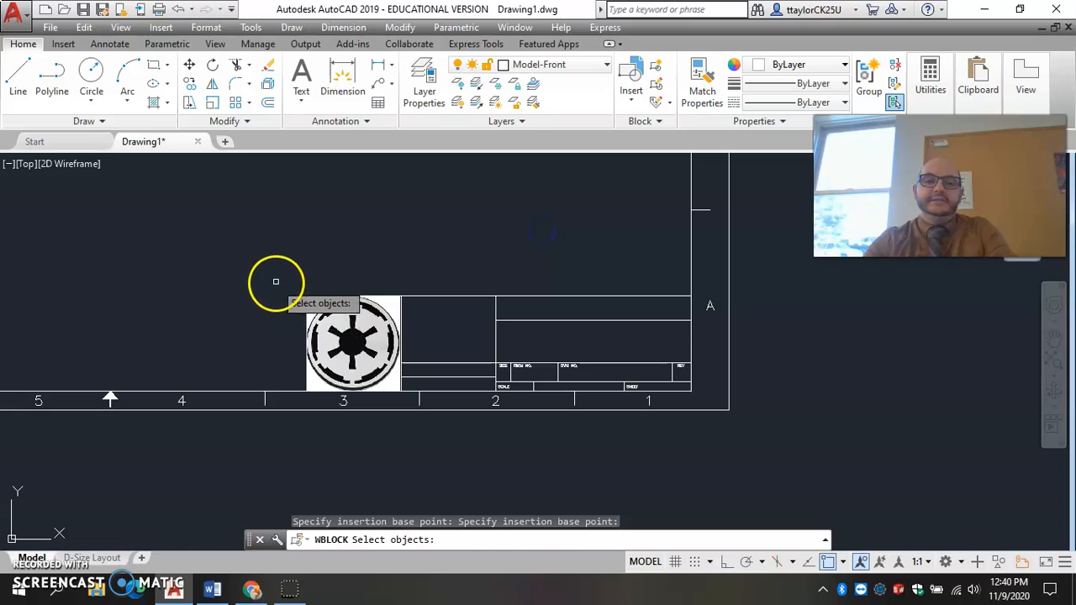
left_click(281, 278)
left_click(698, 395)
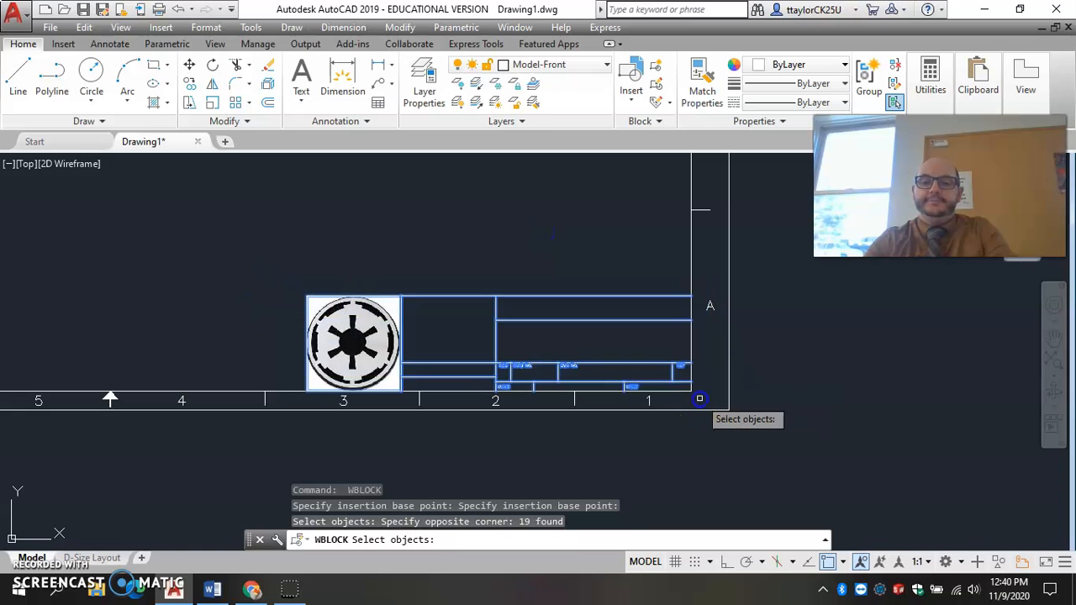
key("Return")
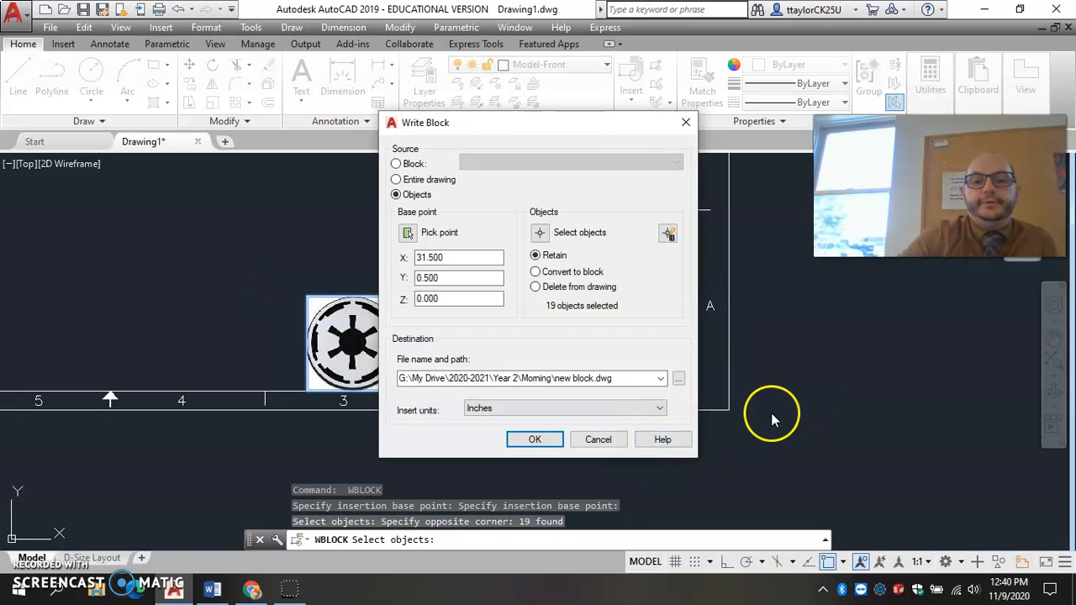
left_click(678, 379)
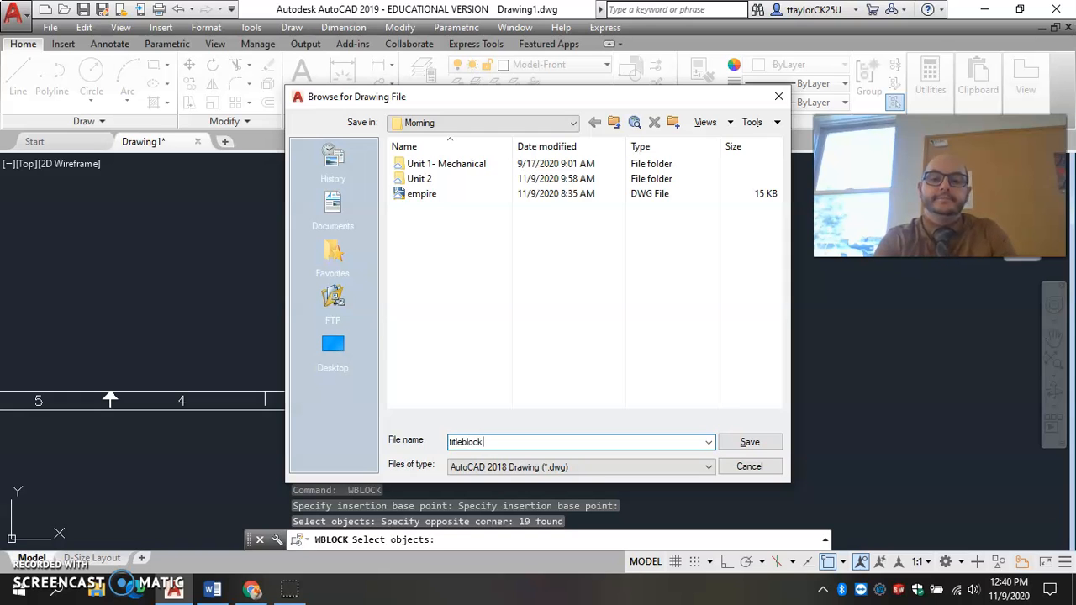
key("Return")
left_click(534, 440)
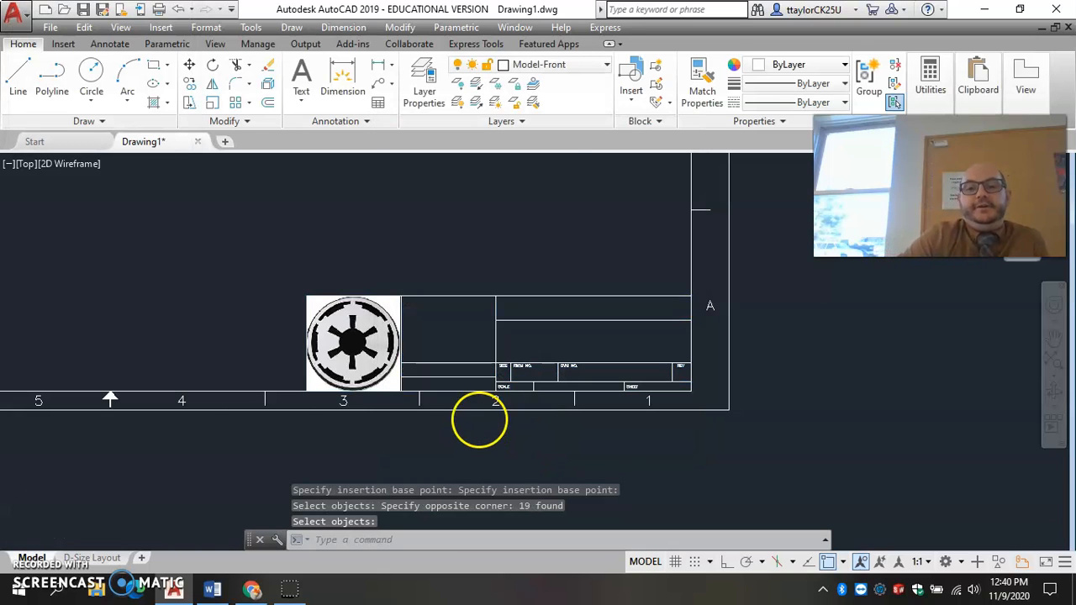
Insert the titleblock drawing from the Morning folder at scale 1 in the empty space beside the sheet border.
scroll(605, 374, "down", 6)
scroll(602, 374, "up", 1)
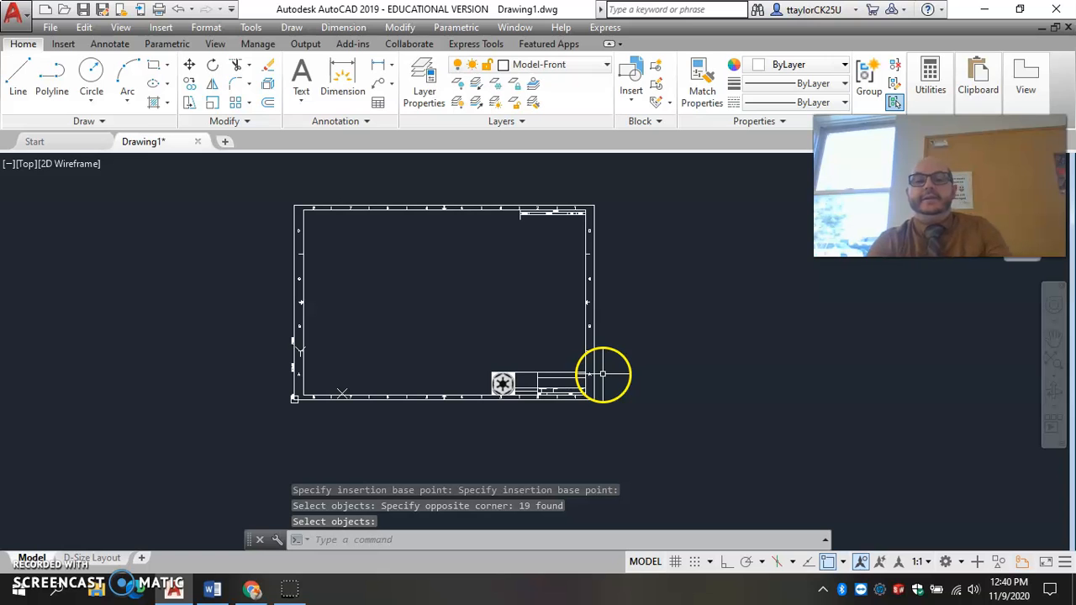
type("i")
key("Return")
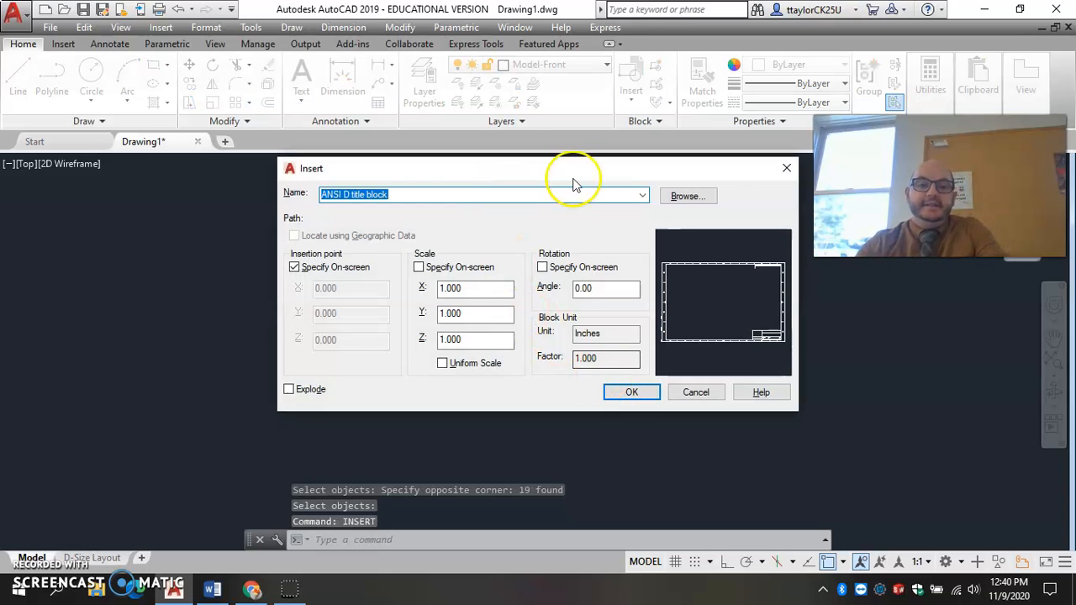
left_click(688, 196)
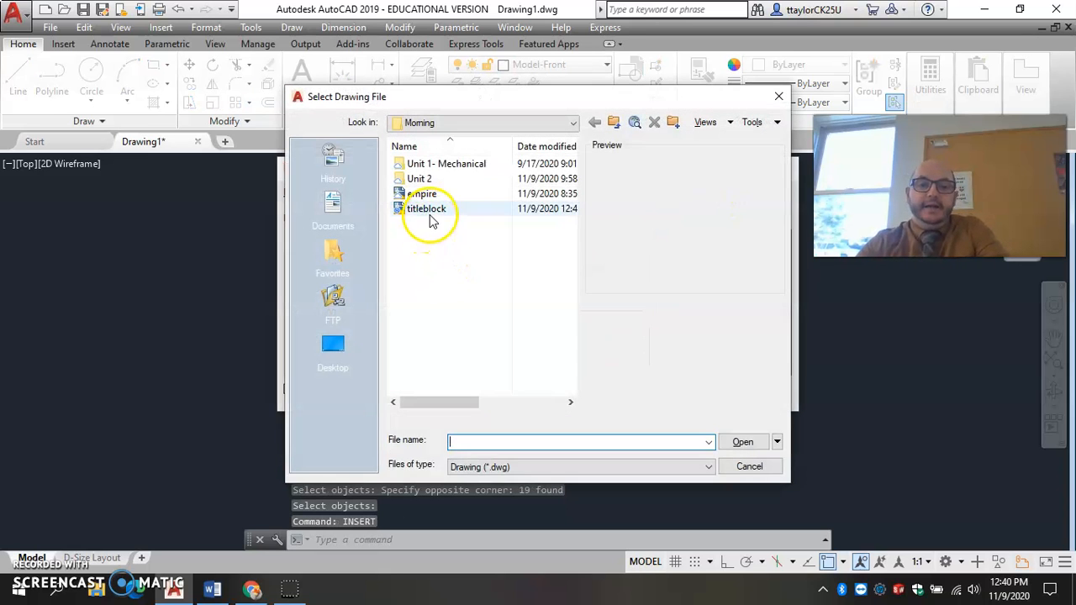
left_click(430, 212)
left_click(742, 442)
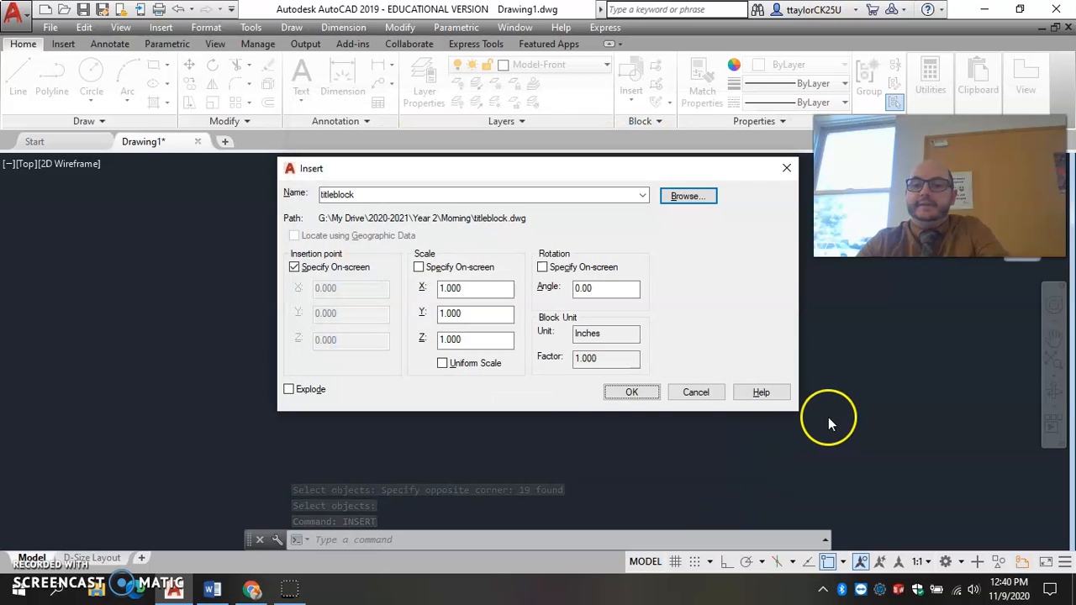
left_click(655, 398)
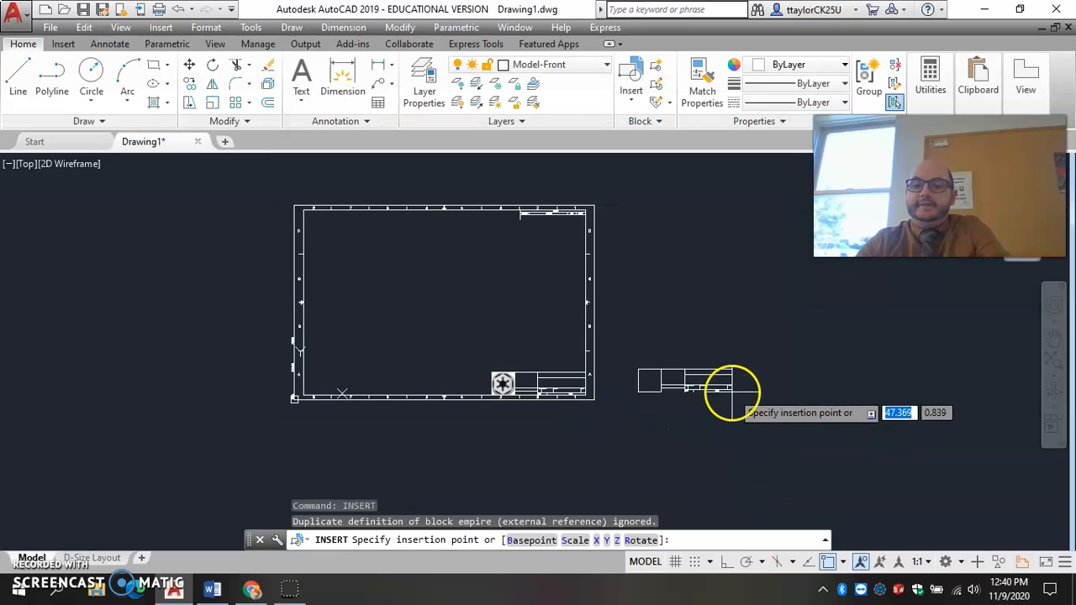
key("Escape")
key("Escape")
scroll(723, 420, "up", 2)
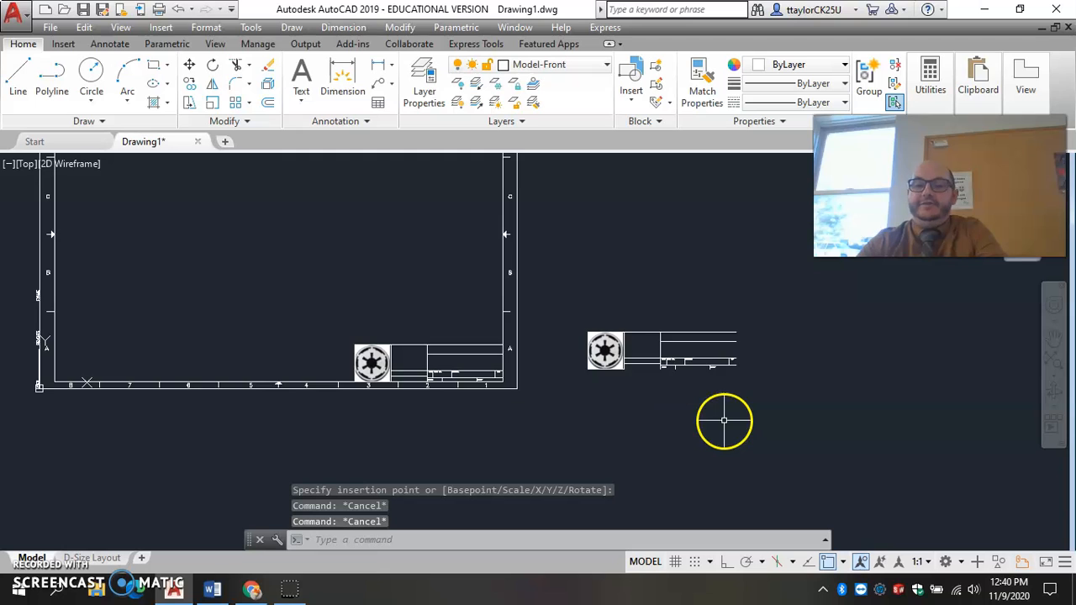
scroll(682, 365, "up", 2)
scroll(710, 362, "down", 2)
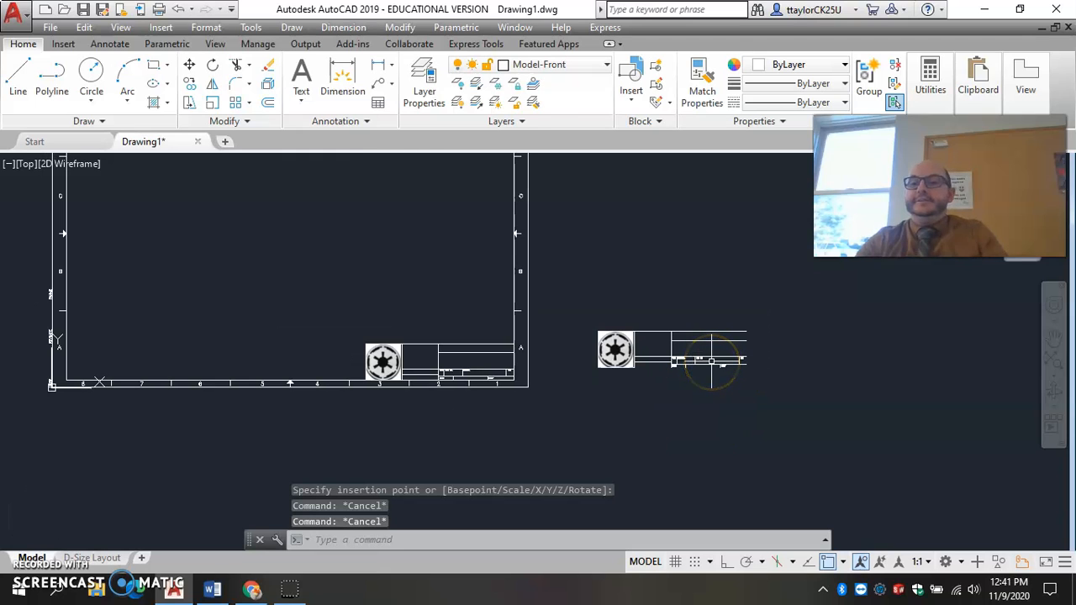
Erase the test copy of the title block beside the sheet border.
left_click(768, 379)
left_click(607, 306)
type("e")
key("Return")
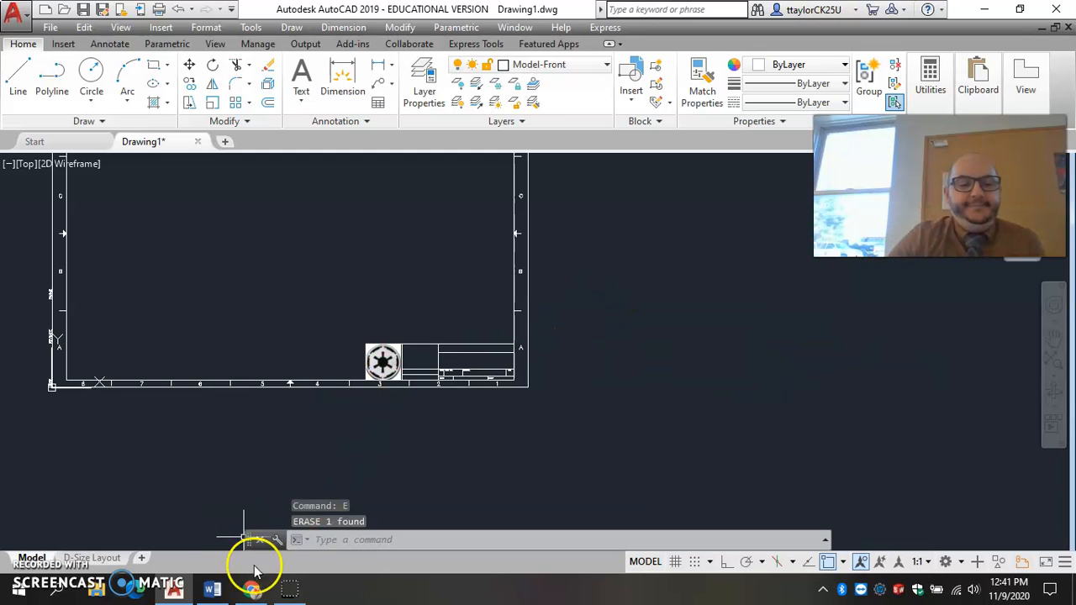
Switch to the DESN113 Session 1 Word document and review the instructions for creating the revision block and border blocks.
left_click(213, 590)
scroll(453, 393, "down", 2)
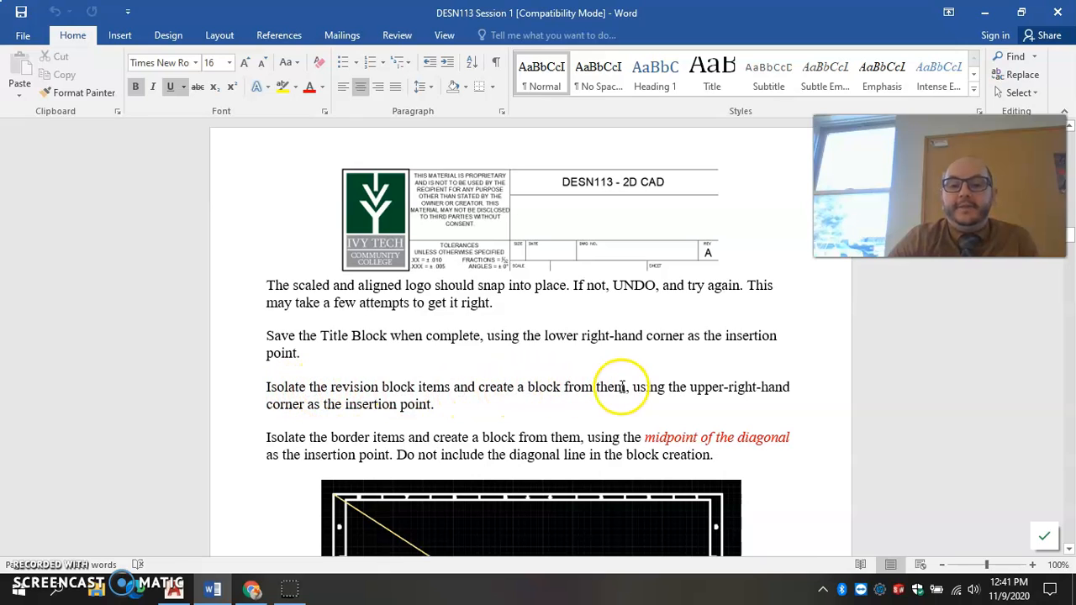
scroll(454, 433, "down", 5)
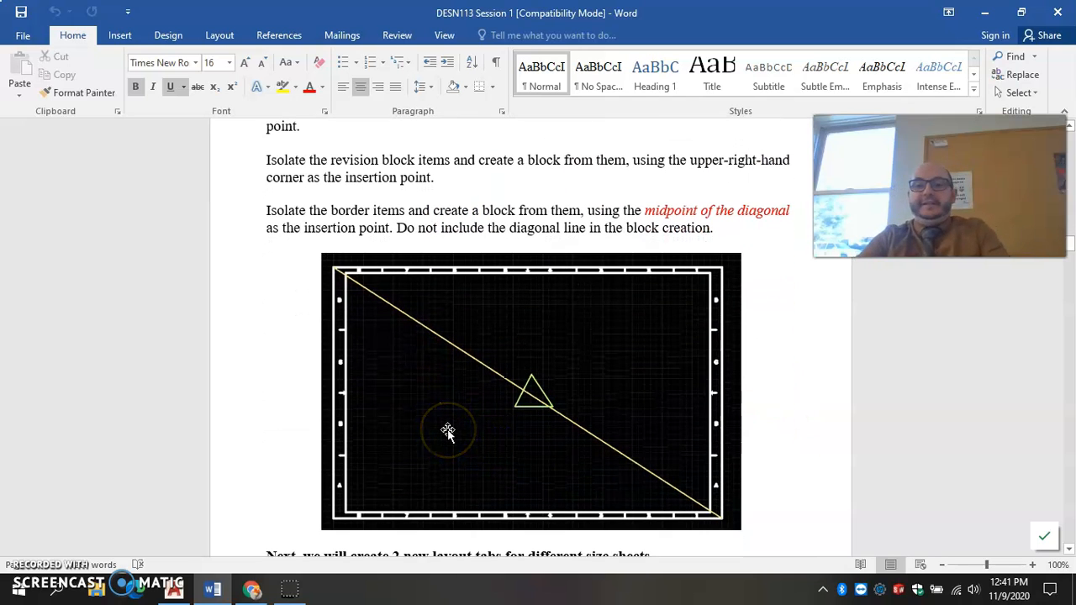
Switch back to AutoCAD and start a Write Block with the revision block's upper-right corner at the inner border as the base point.
key("alt+Tab")
mouse_move(529, 377)
middle_mouse_down()
mouse_move(507, 379)
mouse_move(555, 586)
middle_mouse_up()
type("Wblo")
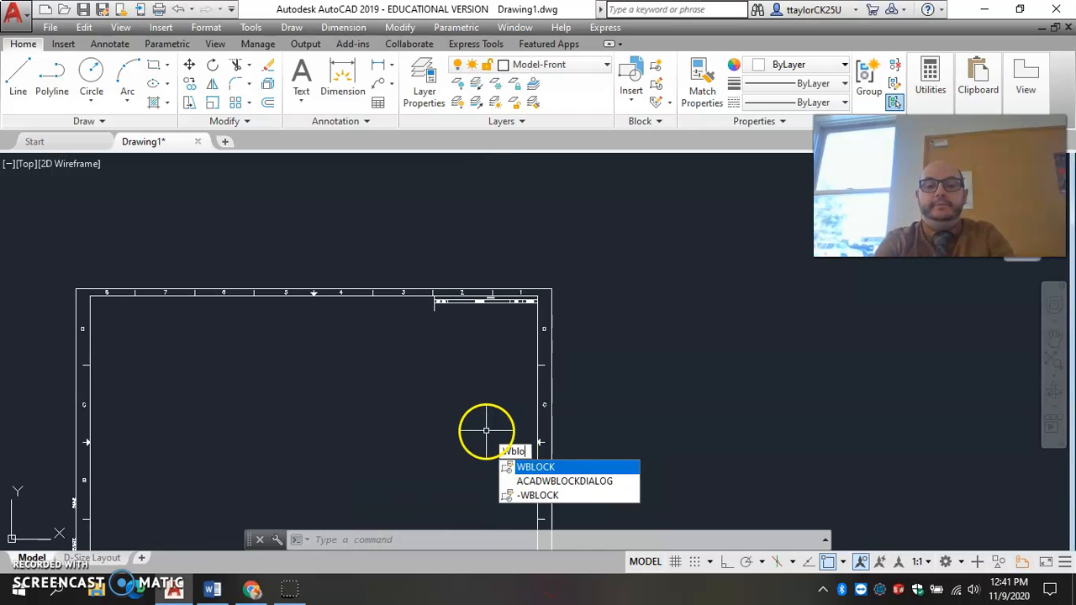
key("Return")
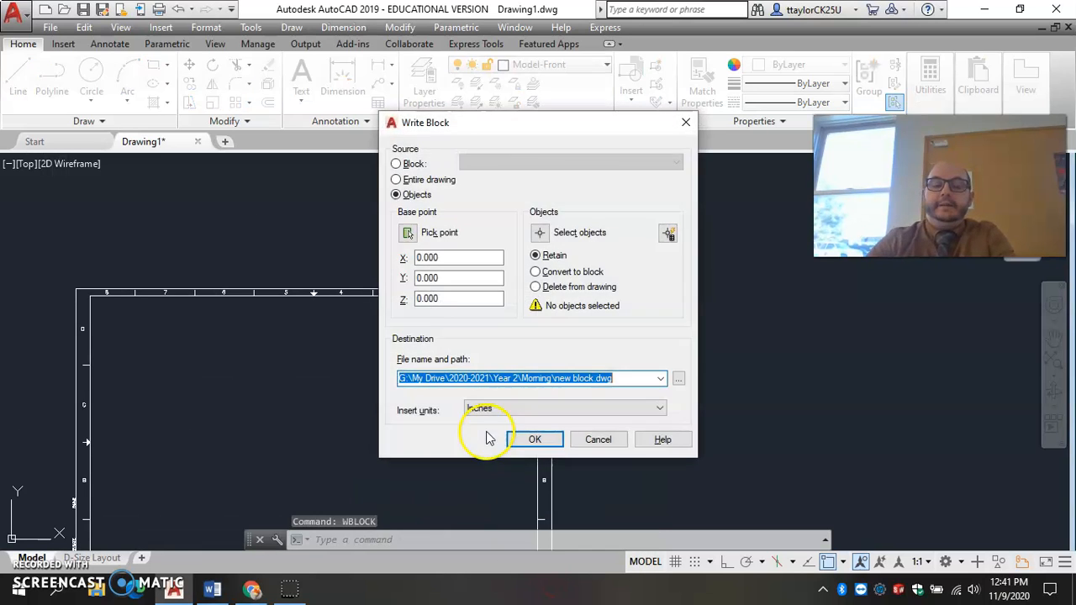
left_click(407, 233)
scroll(538, 290, "up", 6)
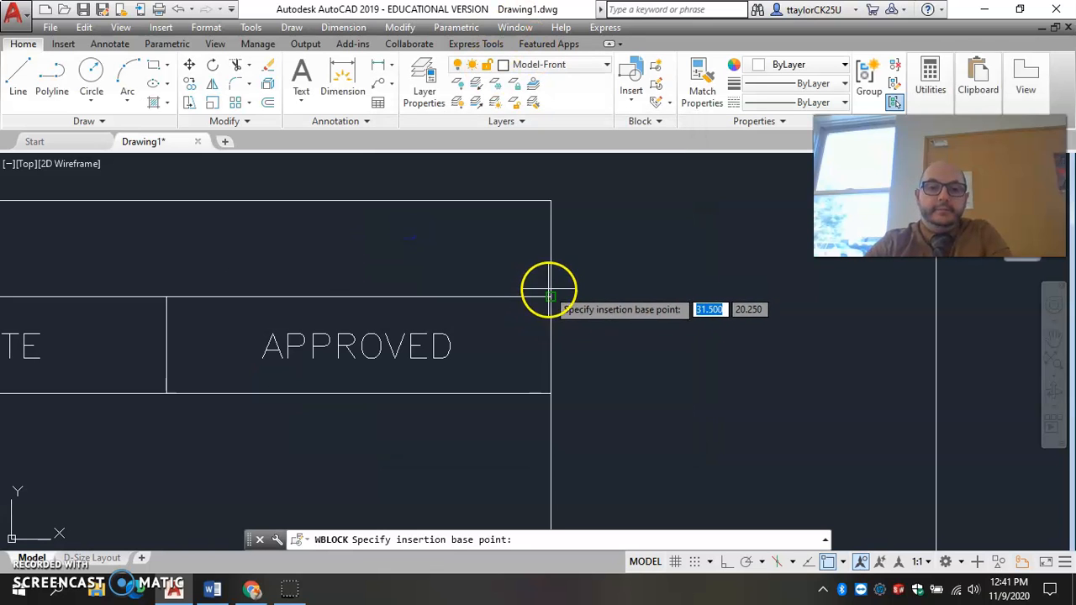
left_click(550, 200)
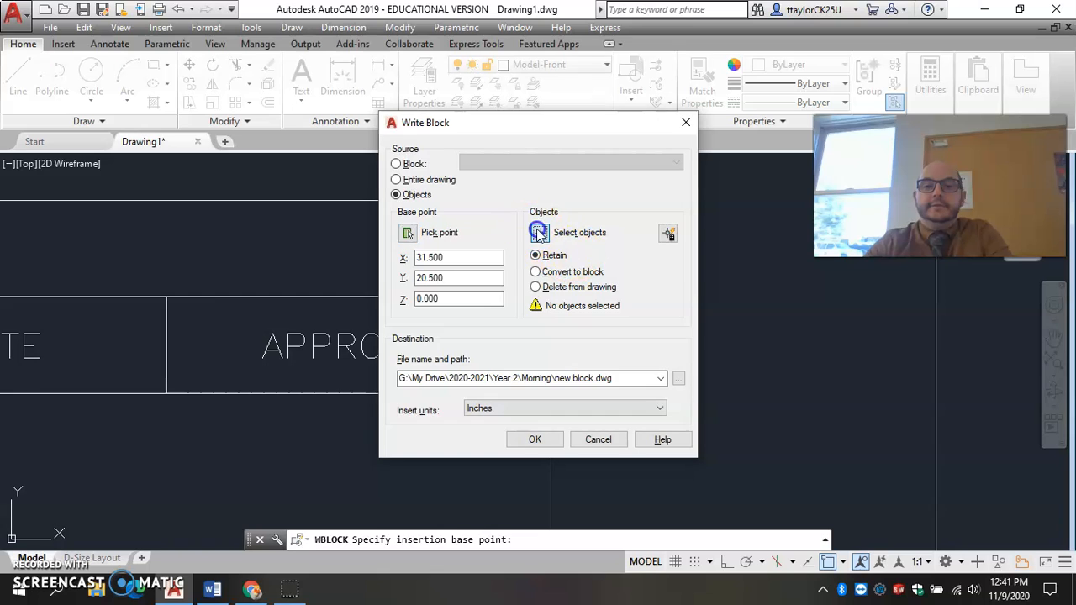
Select all the revision block's text and lines, including its two long horizontal lines, as the objects for the block.
left_click(539, 233)
scroll(542, 239, "down", 5)
left_click(284, 218)
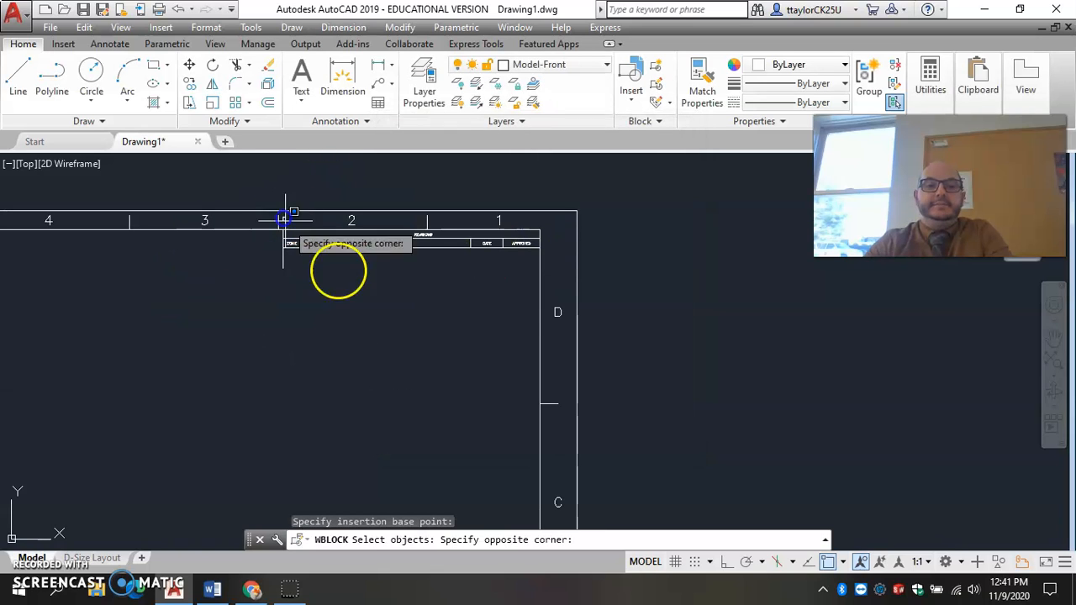
left_click(533, 293)
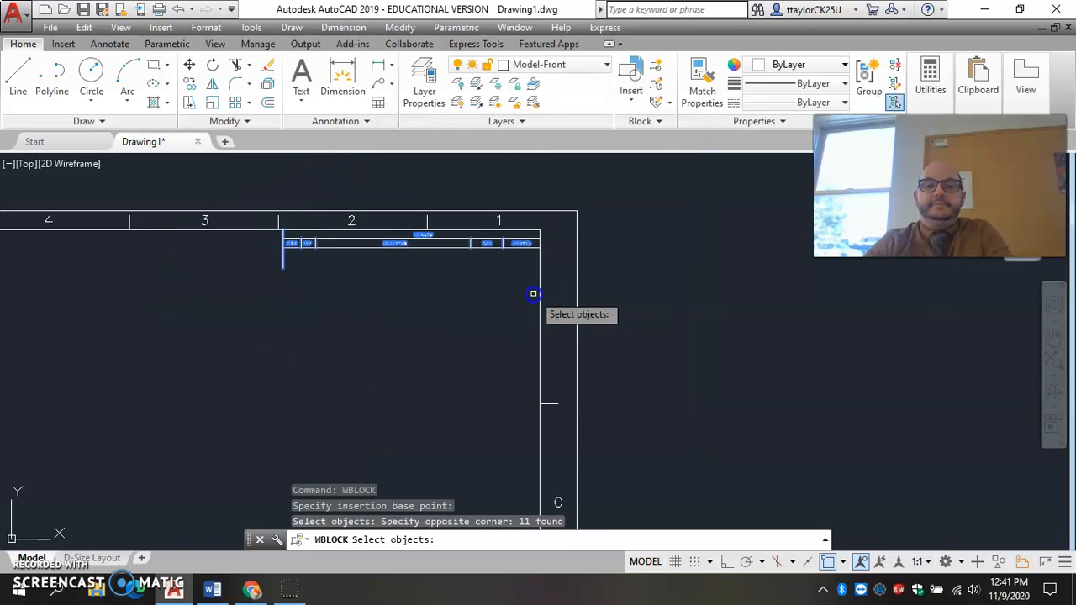
scroll(336, 245, "up", 2)
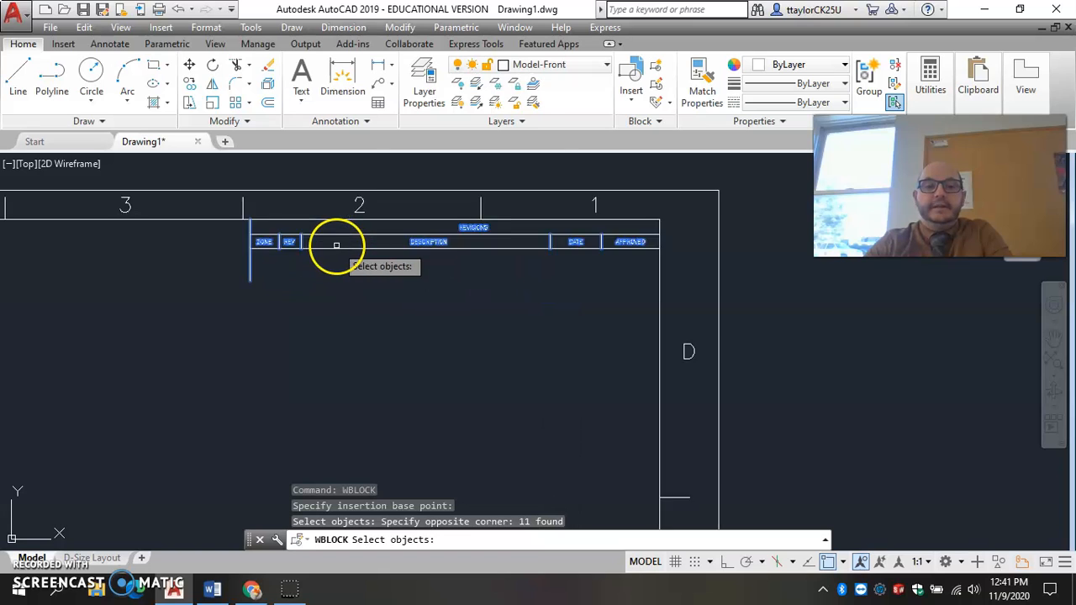
scroll(336, 244, "up", 2)
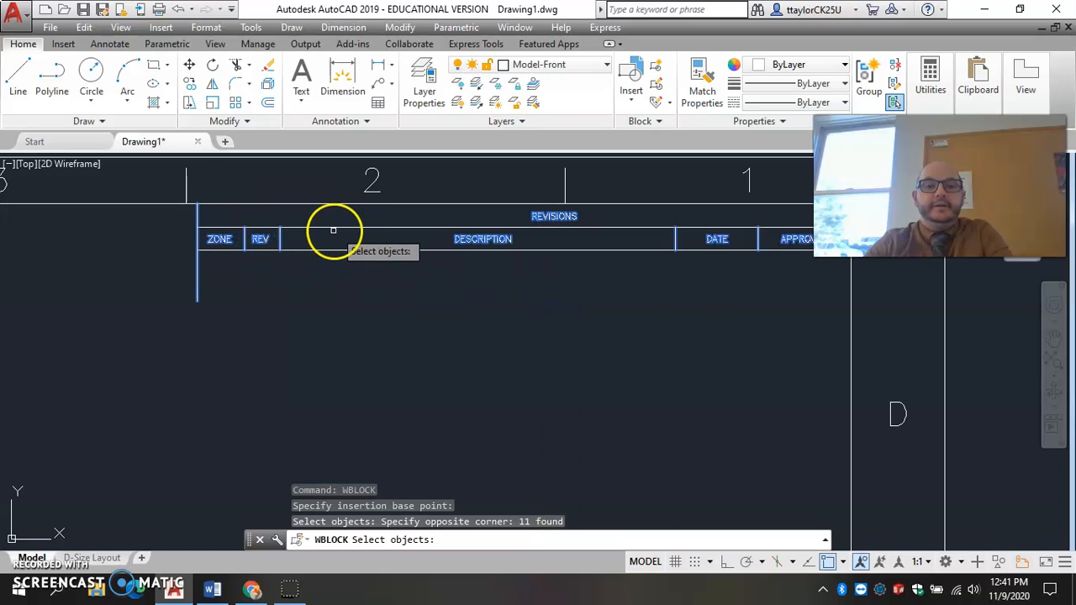
left_click(320, 228)
left_click(332, 249)
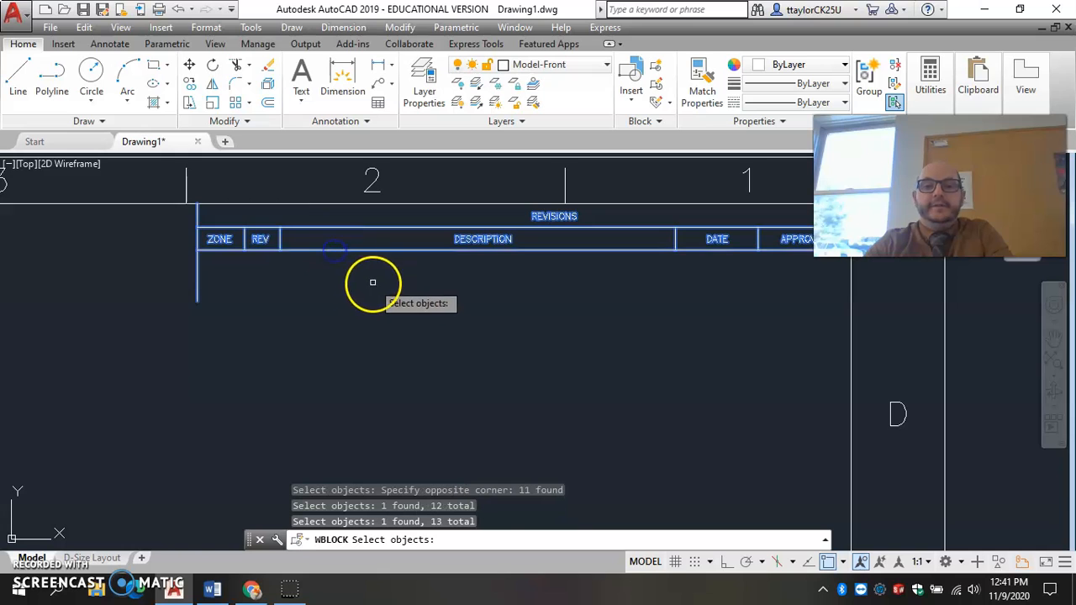
scroll(372, 282, "down", 3)
key("Return")
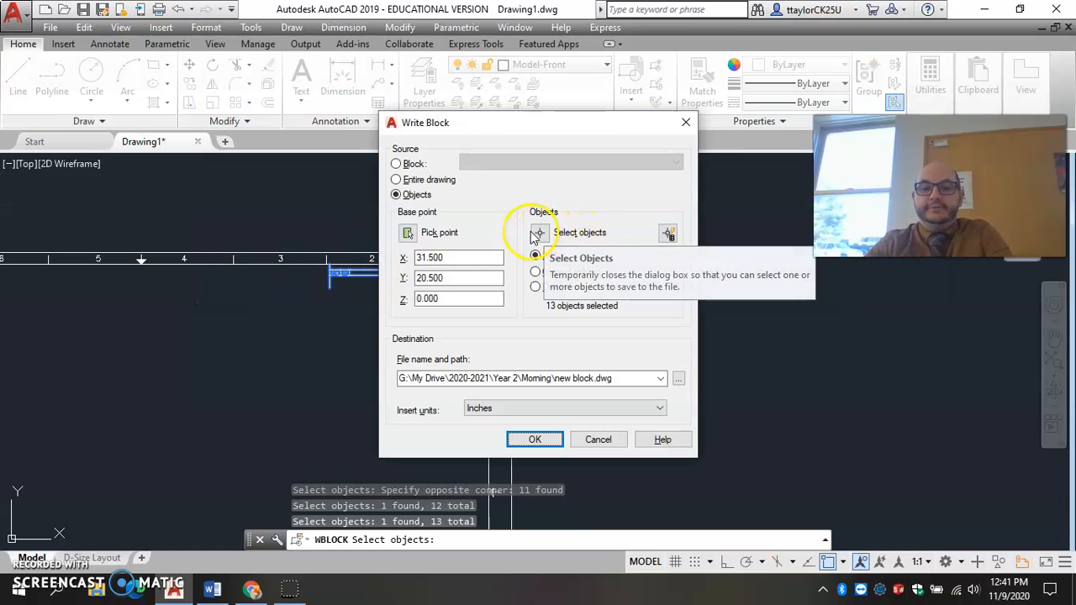
Write the revision block out as revisionblock in the Morning folder.
left_click(679, 379)
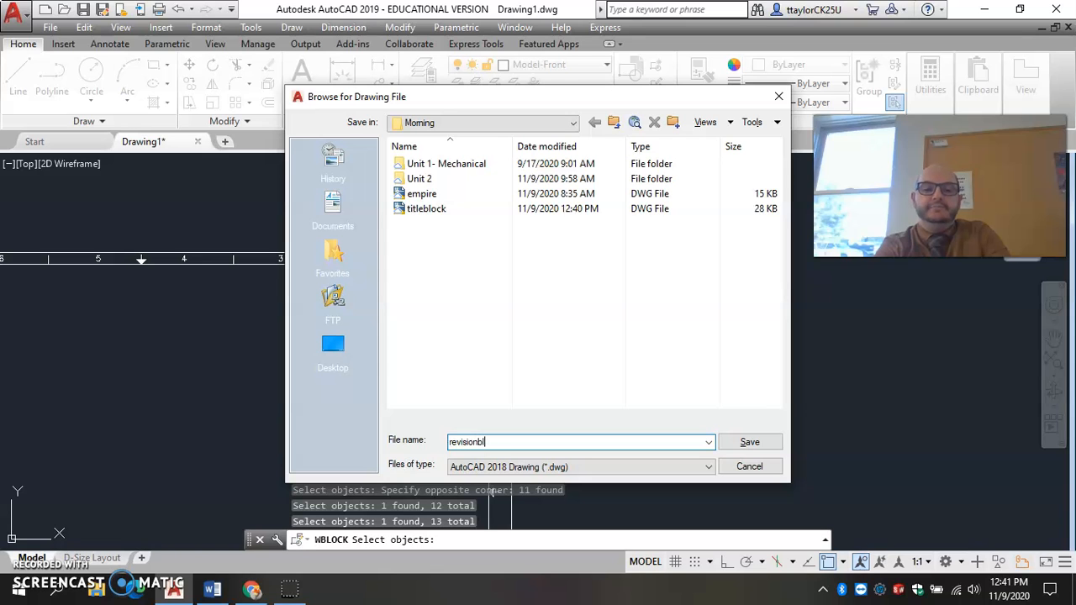
key("Return")
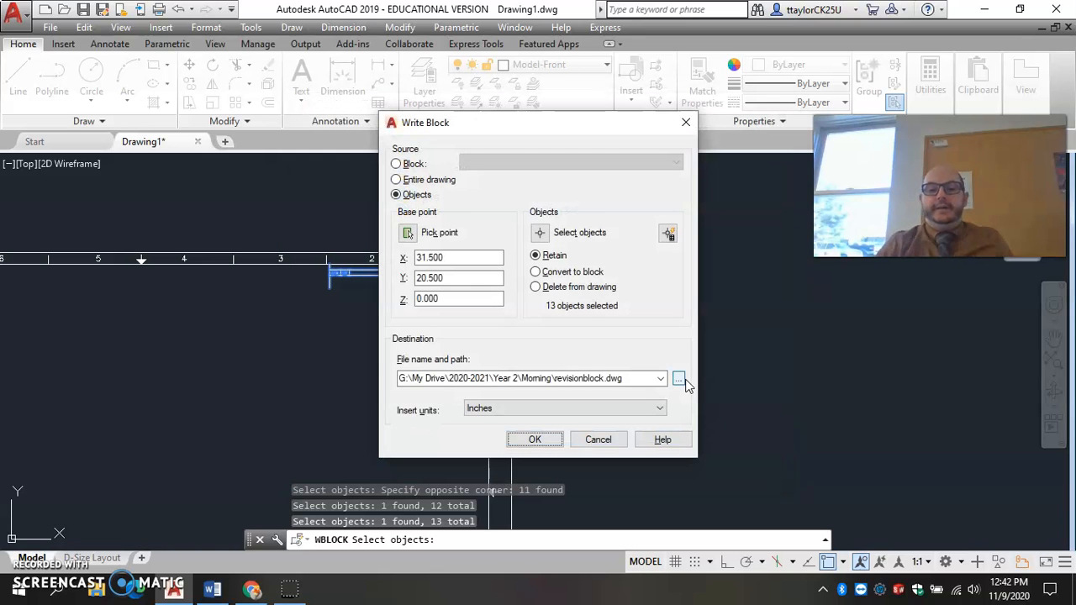
left_click(537, 440)
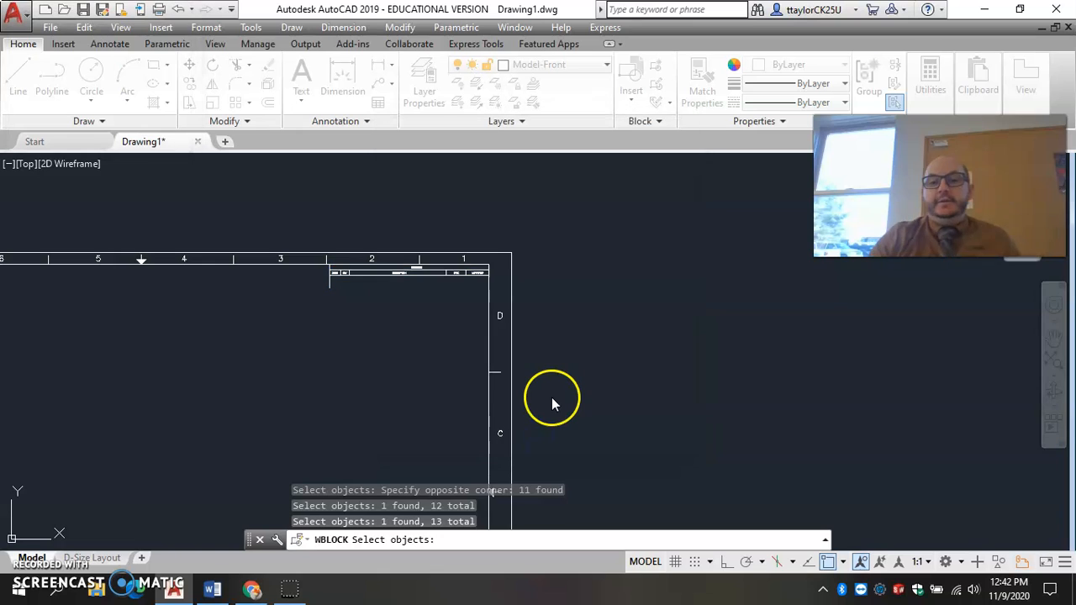
Insert the revisionblock drawing from the Morning folder in the empty space beside the sheet border and inspect it.
type("insert")
key("Return")
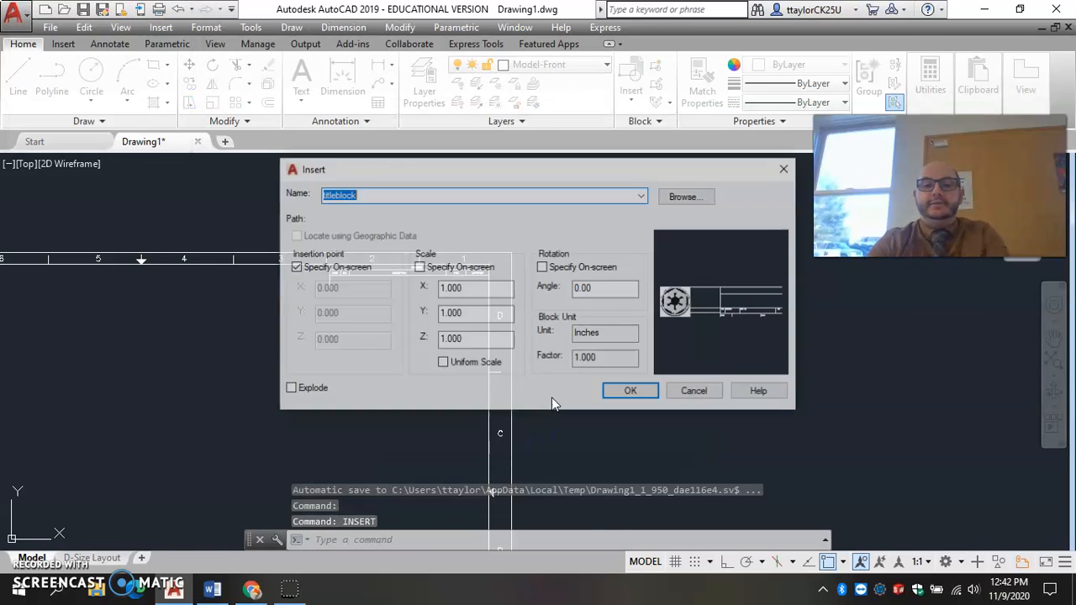
left_click(704, 199)
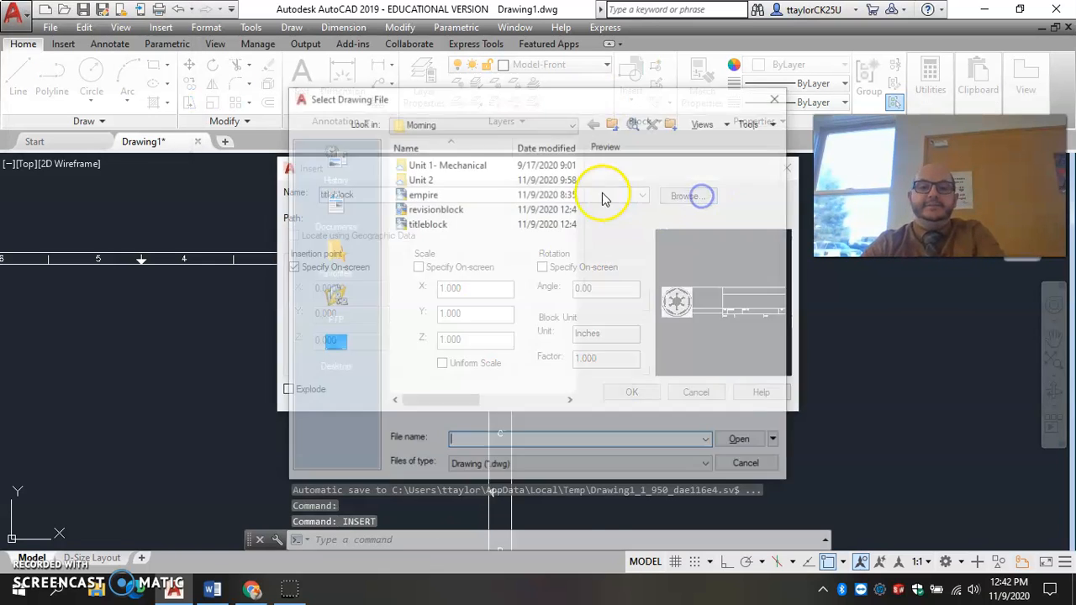
left_click(435, 209)
left_click(742, 442)
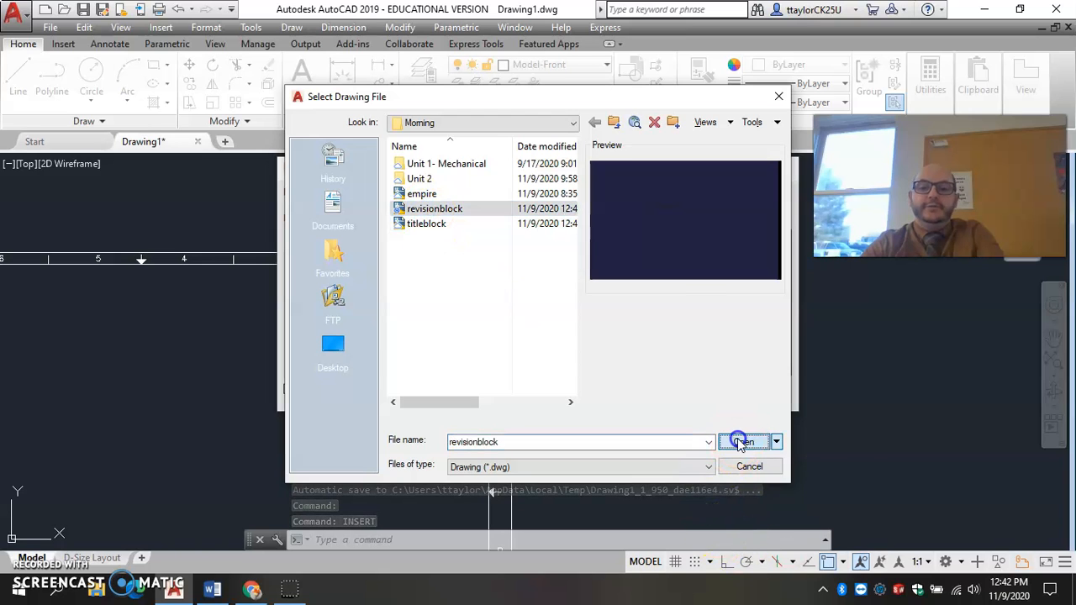
left_click(634, 393)
left_click(763, 397)
key("Escape")
key("Escape")
key("Escape")
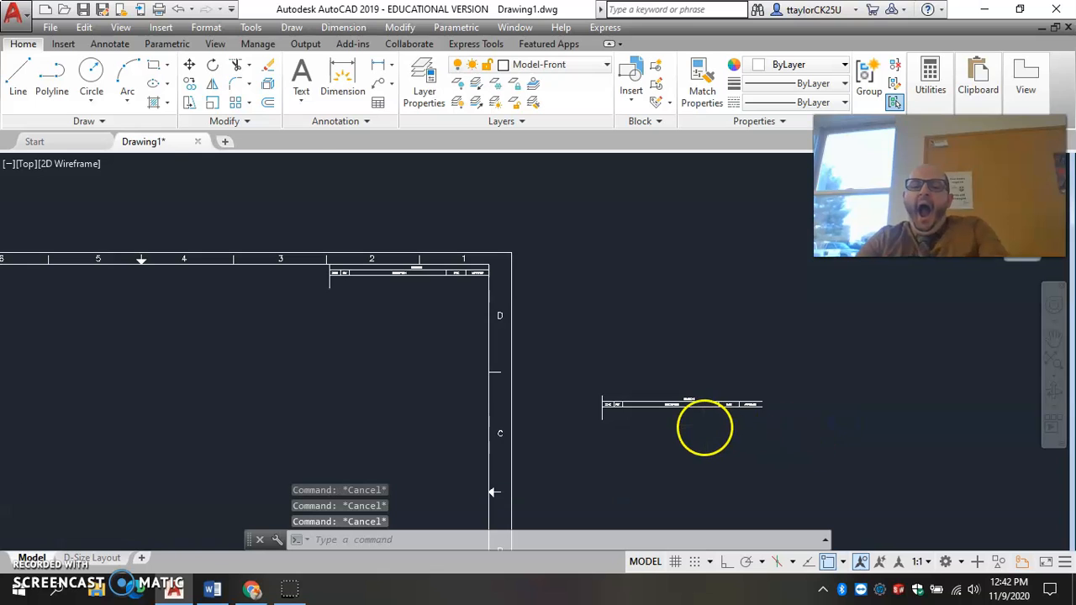
scroll(692, 427, "up", 2)
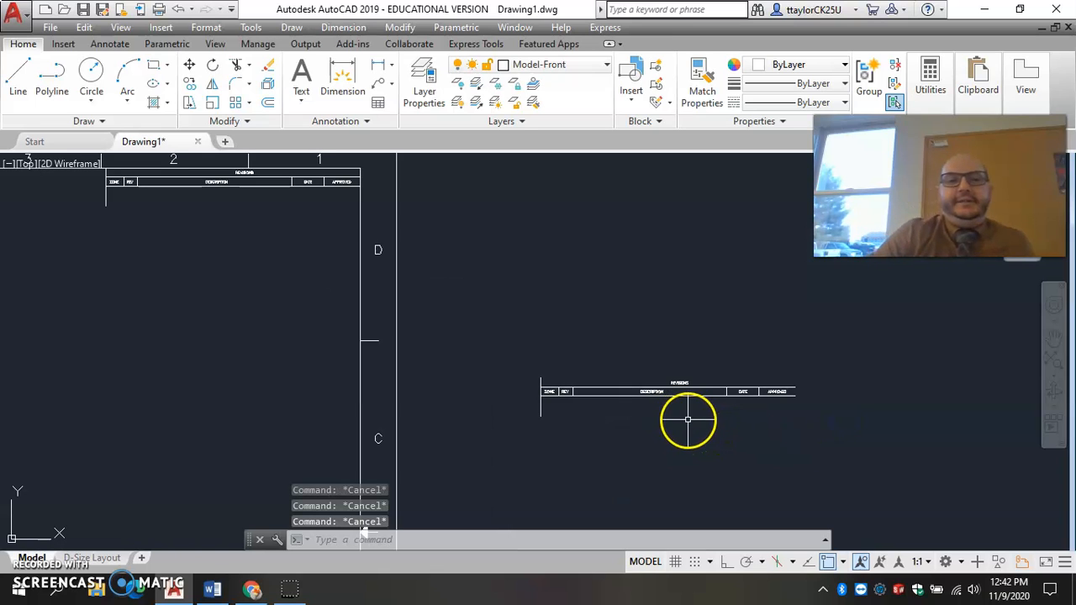
scroll(693, 380, "down", 8)
mouse_move(682, 379)
middle_mouse_down()
mouse_move(654, 339)
mouse_move(612, 320)
middle_mouse_up()
Switch to the Word document and review the instructions for blocking the border about the midpoint of its diagonal.
left_click(212, 588)
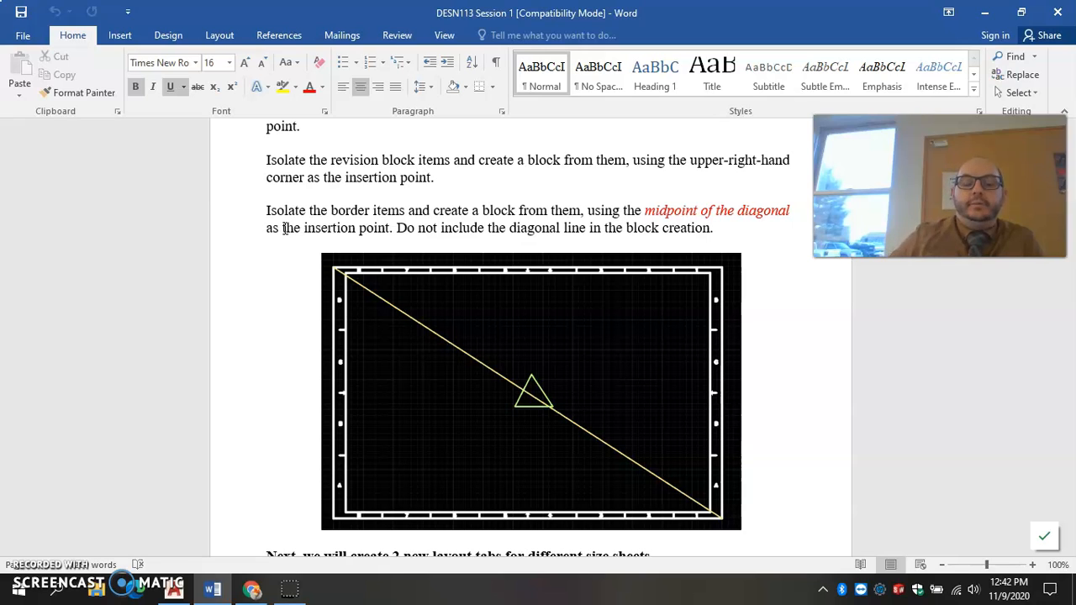
scroll(319, 221, "down", 3)
scroll(413, 372, "up", 4)
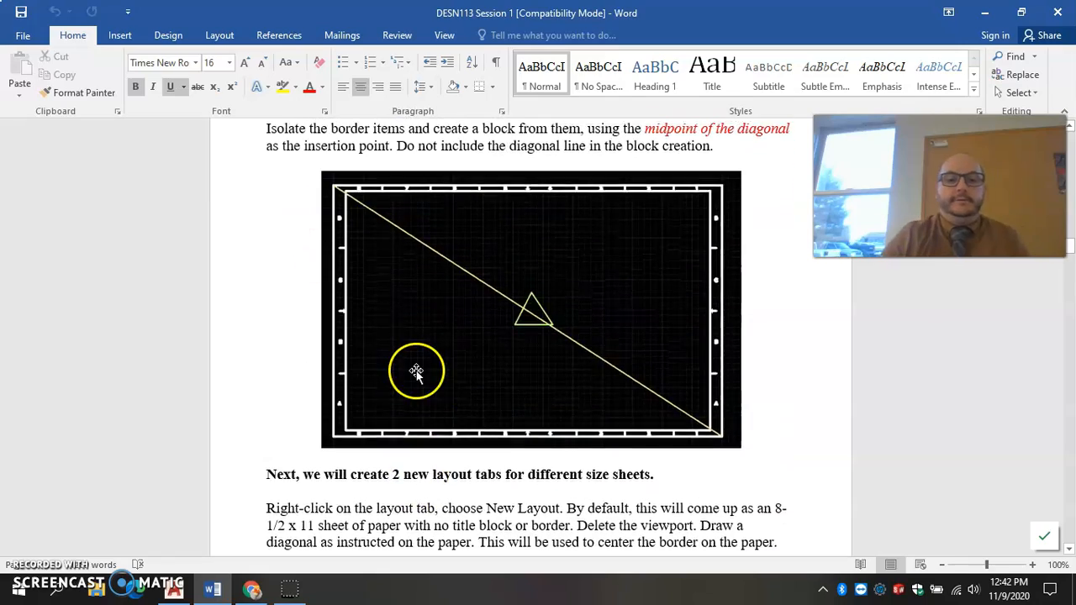
Read on to the Word section about the two new layouts and switch back to the AutoCAD drawing.
scroll(425, 360, "down", 4)
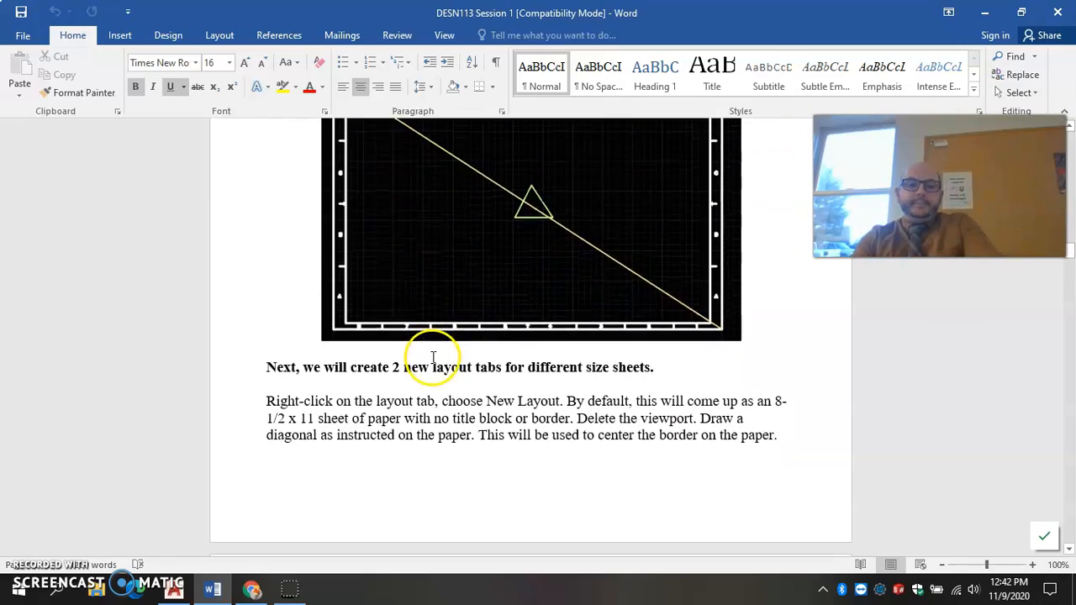
key("alt+Tab")
scroll(625, 284, "up", 3)
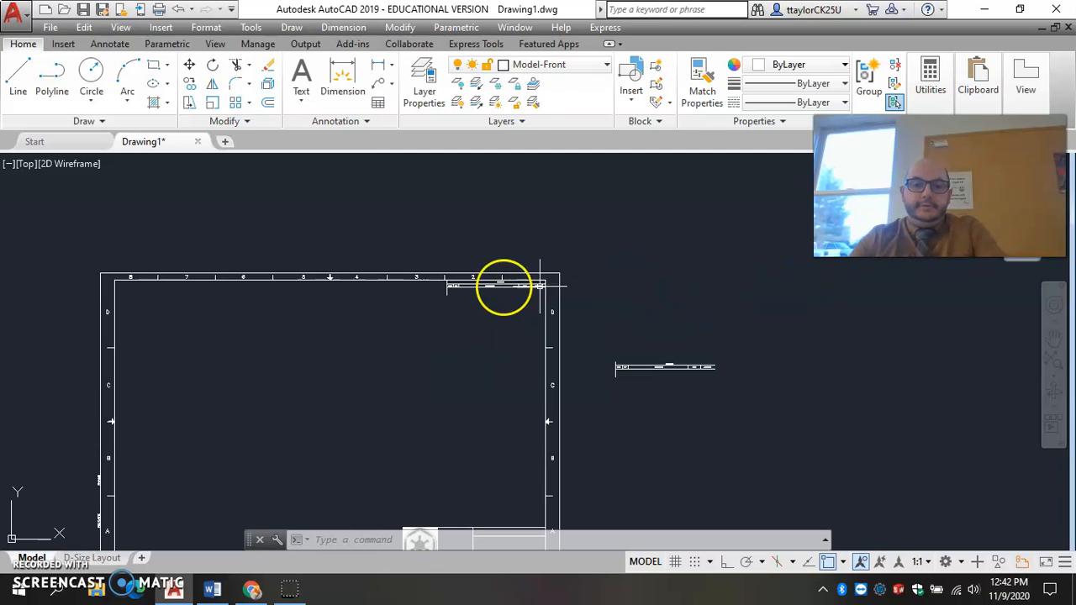
left_click(430, 246)
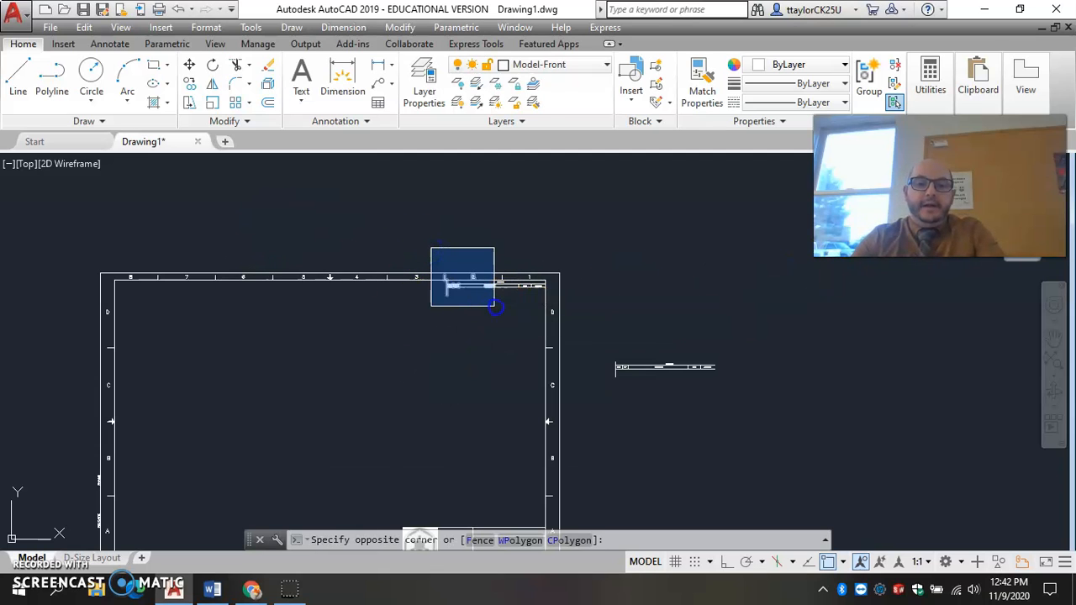
key("Escape")
key("Escape")
Erase the original revision block's text and lines from the upper right corner of the sheet border.
scroll(439, 281, "up", 8)
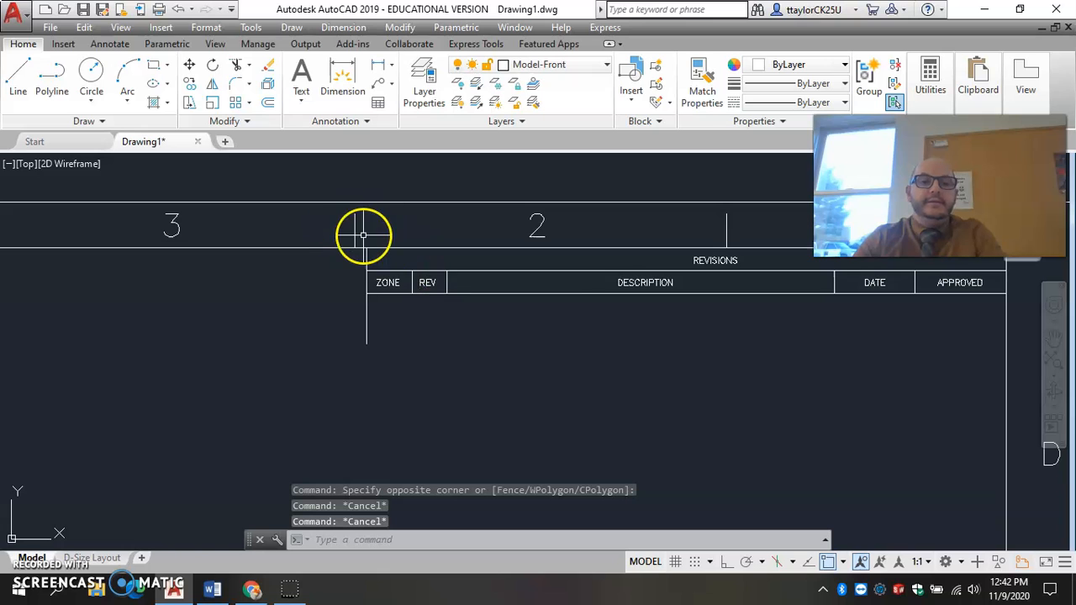
left_click(363, 235)
middle_click_drag(704, 392, 389, 368)
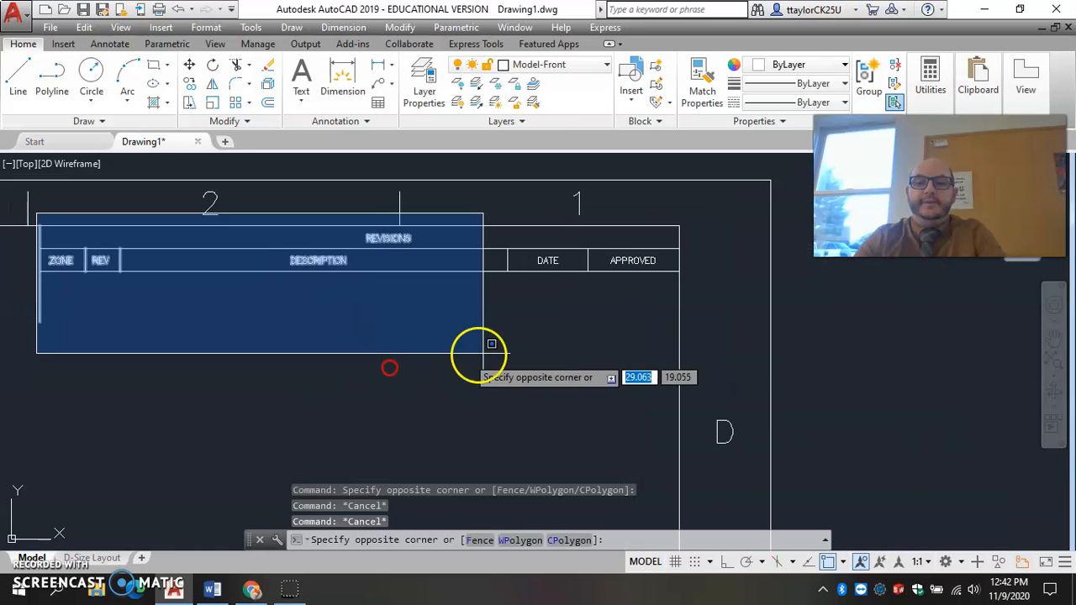
left_click(696, 336)
key("Delete")
Erase the title block and its logo from the lower right corner of the sheet border.
scroll(689, 344, "down", 5)
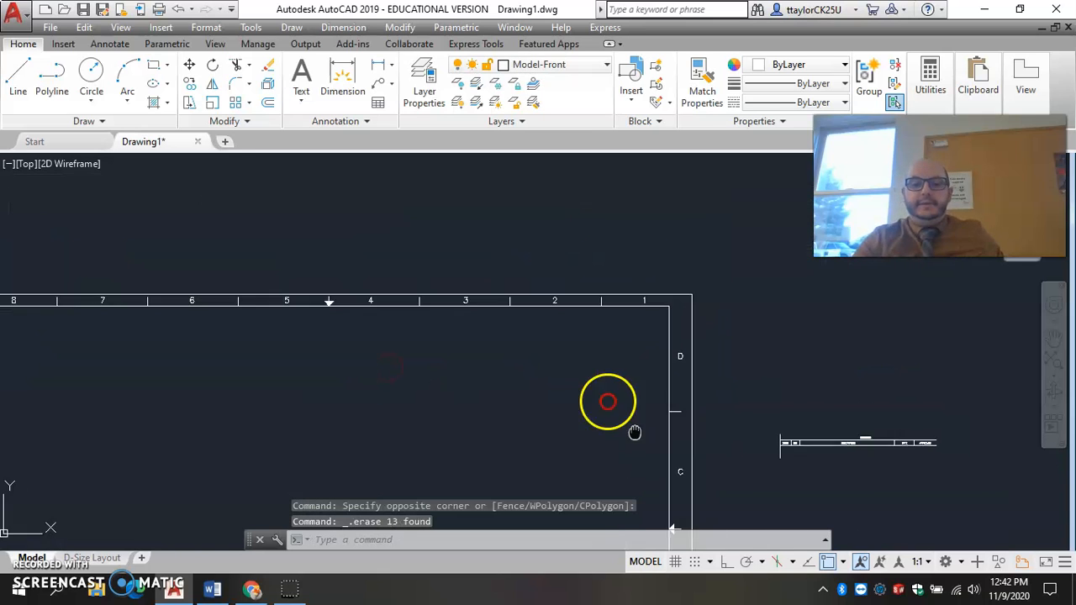
middle_click_drag(608, 396, 613, 146)
left_click(413, 377)
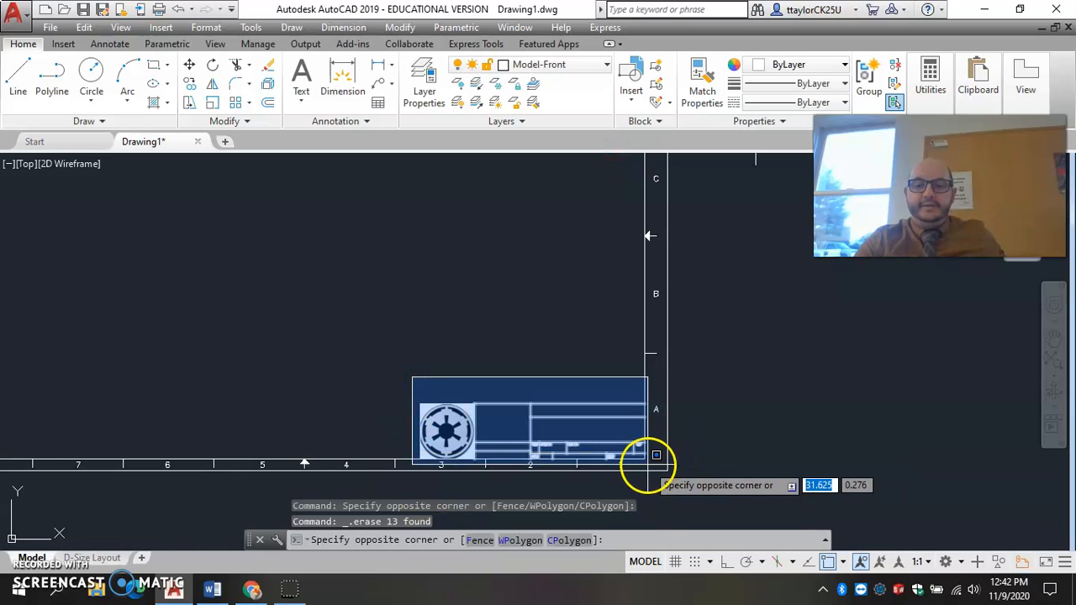
left_click(651, 454)
key("Delete")
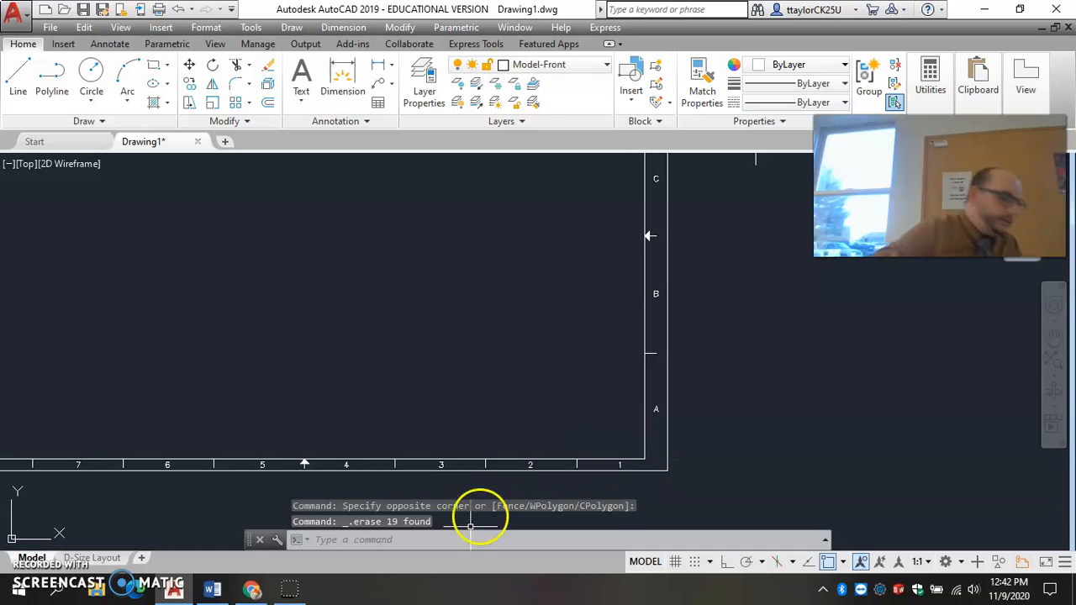
Draw a diagonal line from the inner border's upper left corner to its lower right corner.
middle_click(495, 447)
middle_click(496, 447)
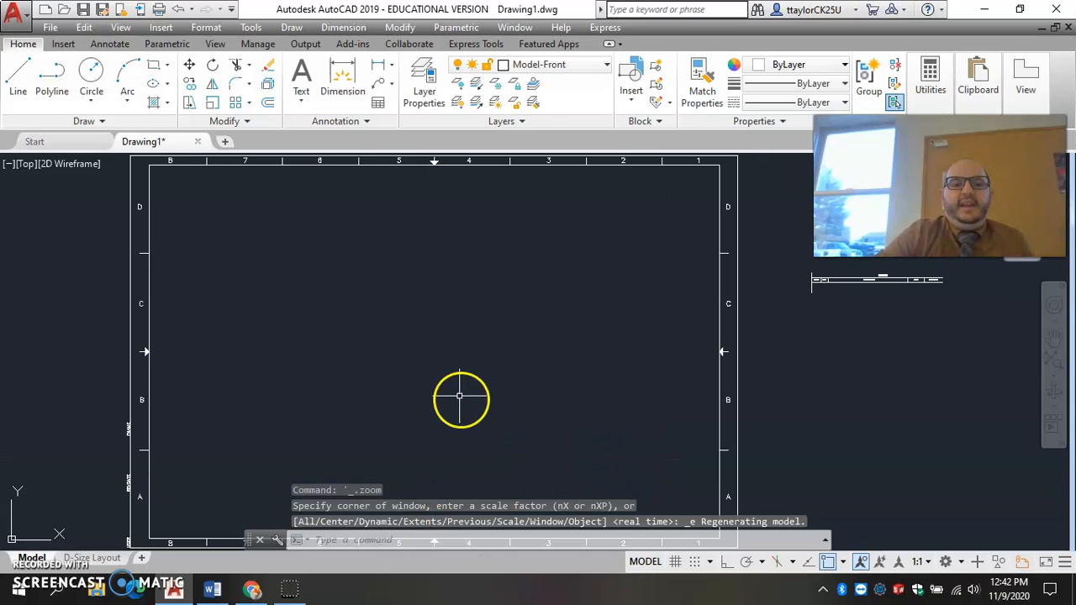
left_click(17, 72)
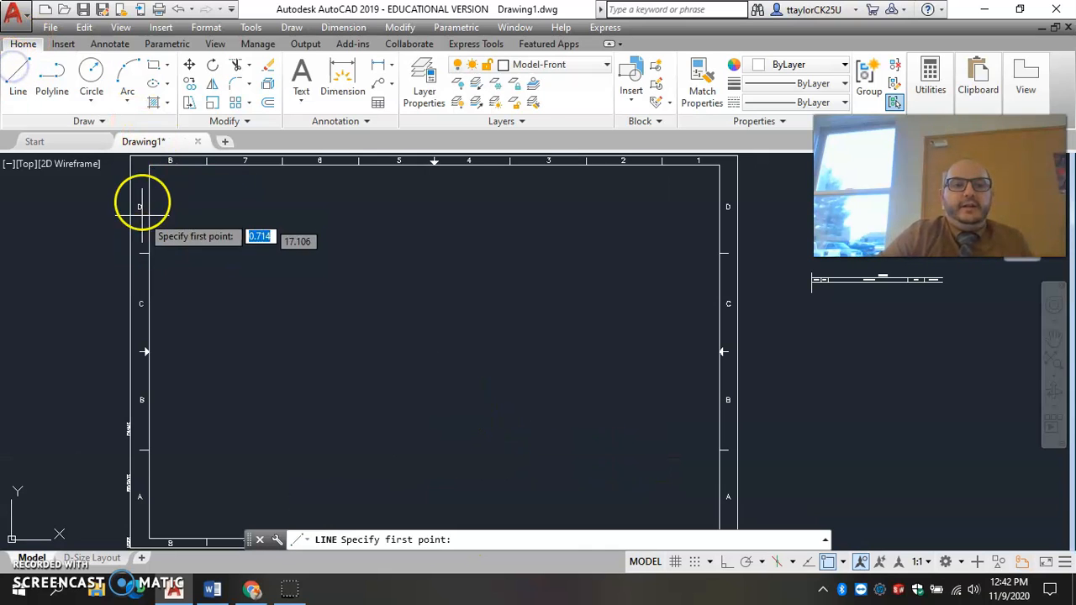
left_click(149, 164)
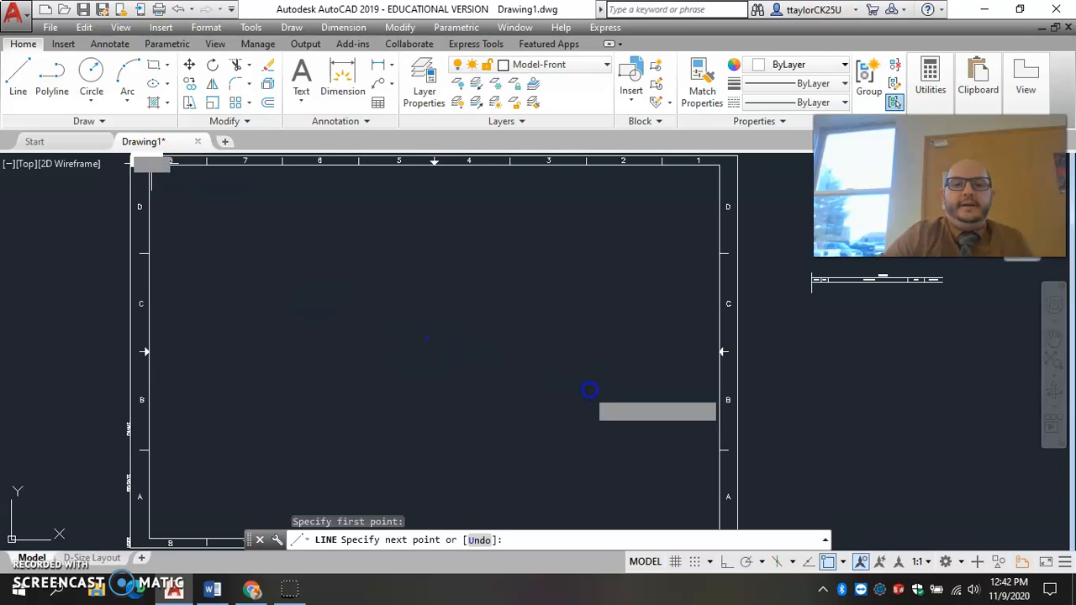
middle_click_drag(647, 409, 557, 234)
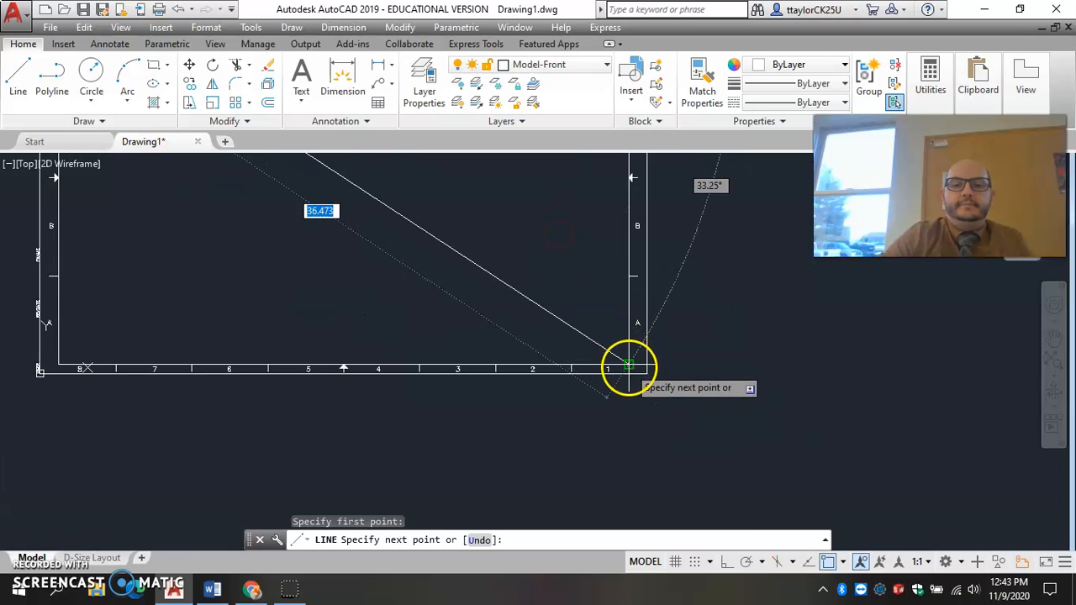
left_click(629, 364)
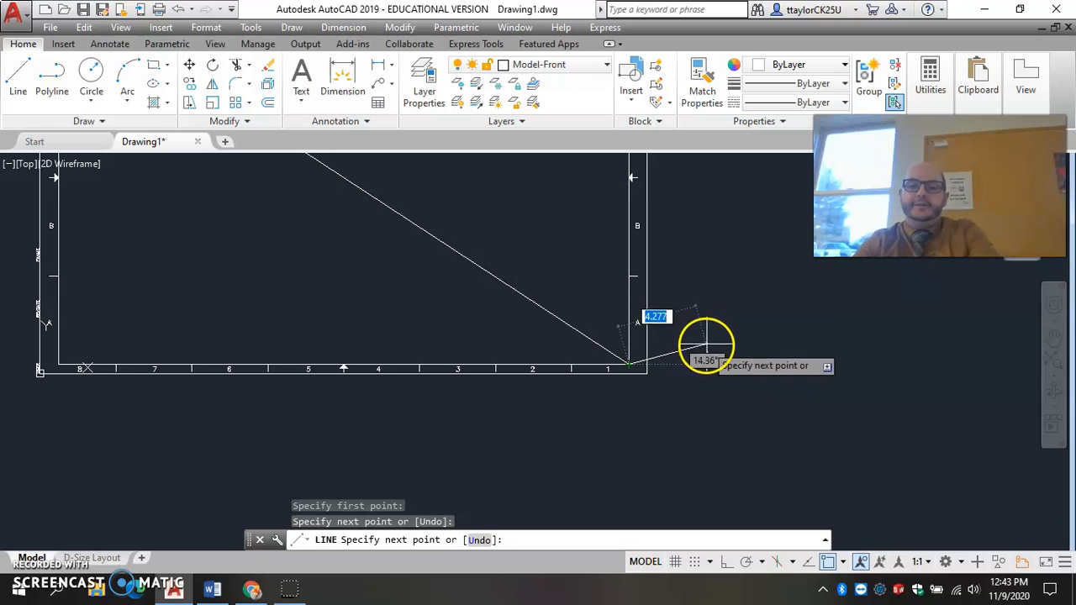
key("Return")
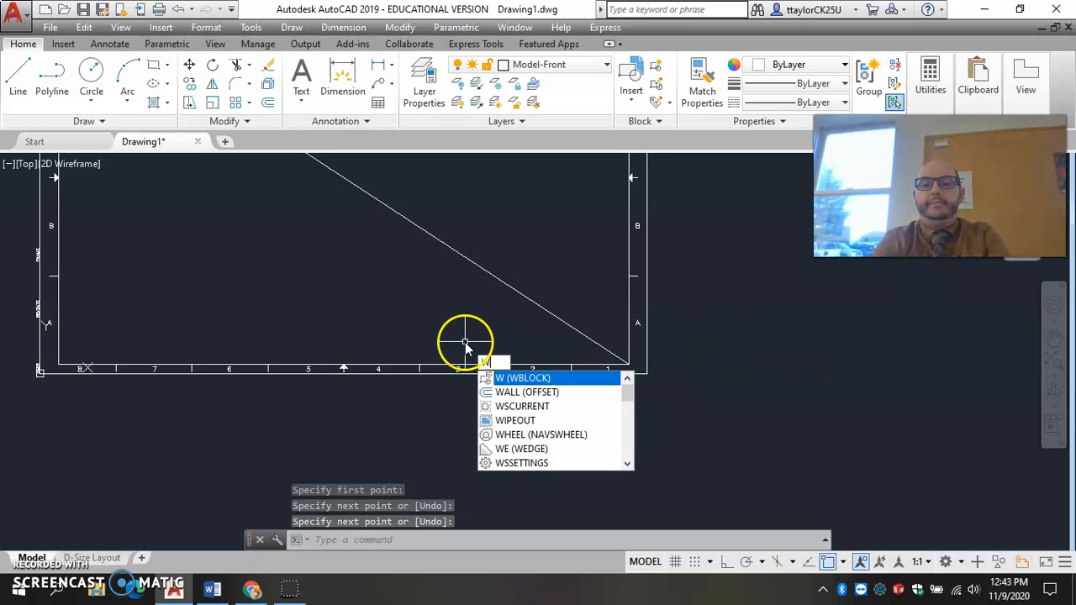
Start a WBLOCK and set its base point at the midpoint of the border's diagonal line.
type("WBLOCK")
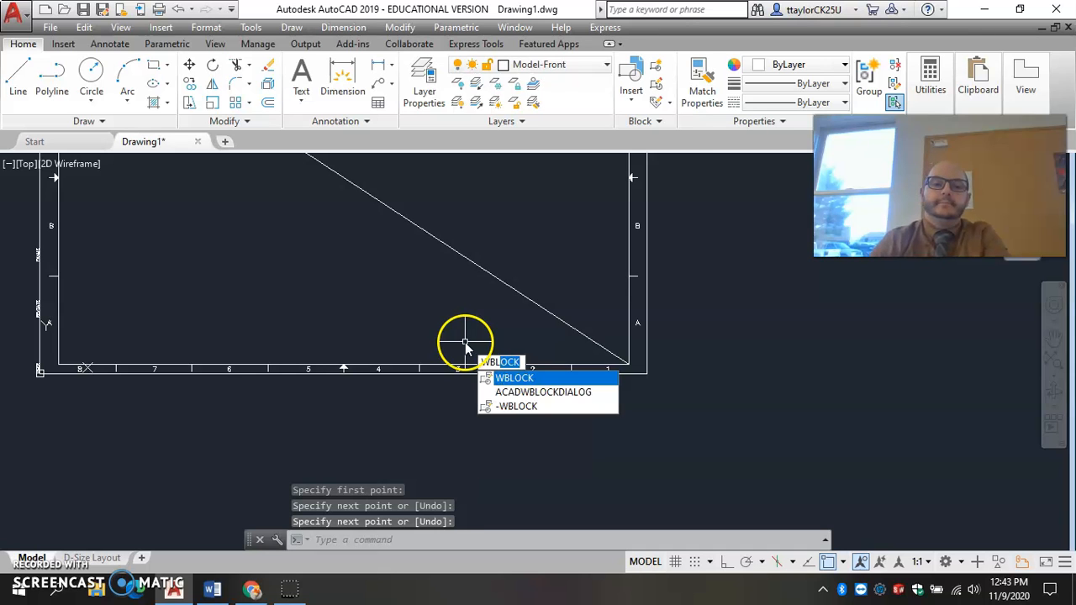
key("Return")
left_click(408, 233)
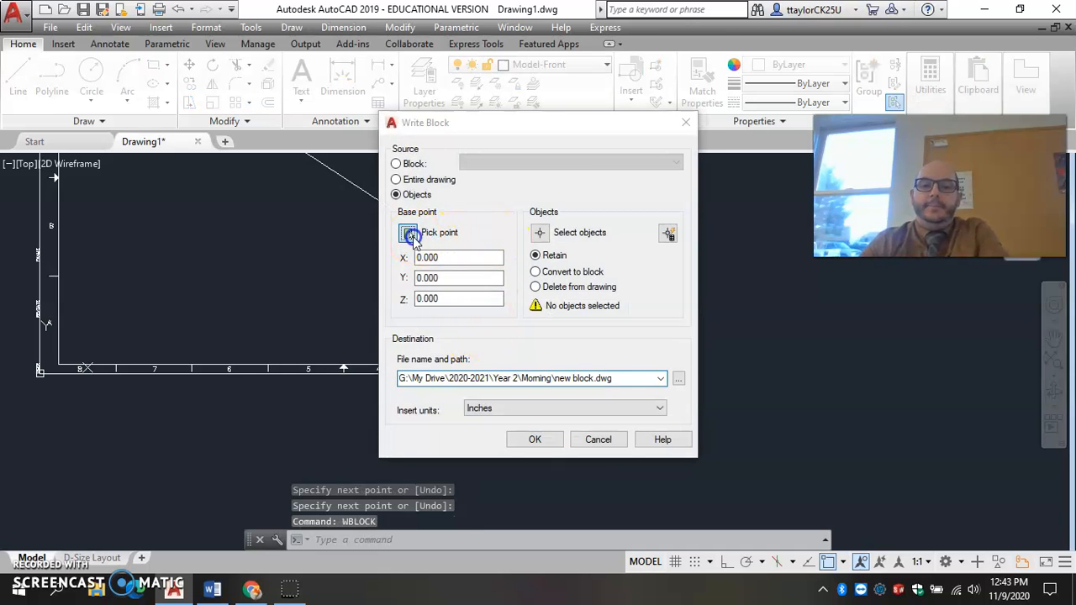
middle_click_drag(451, 219, 592, 355)
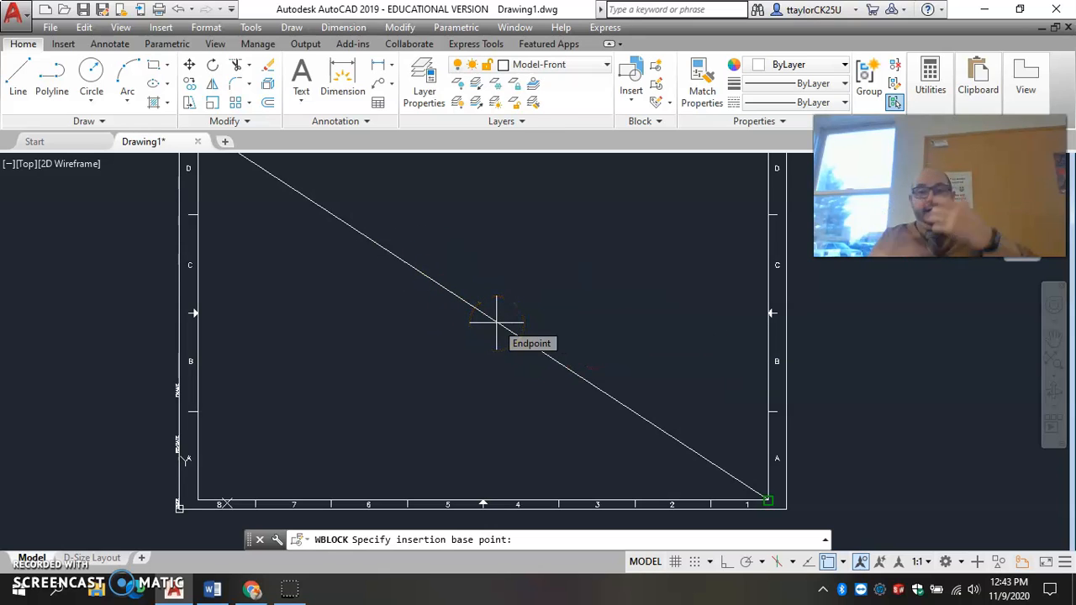
type("mid")
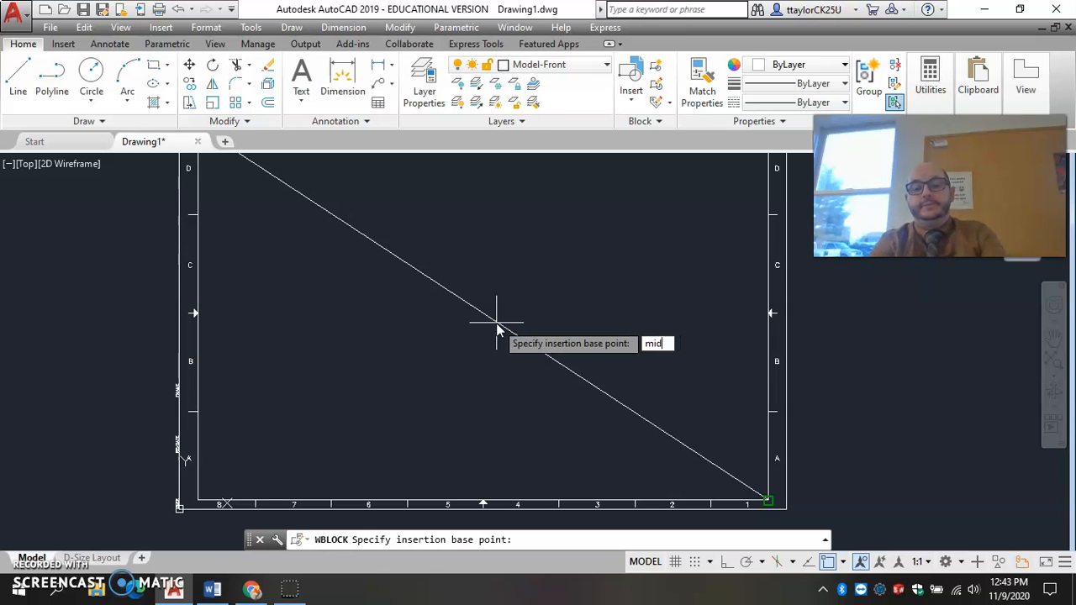
key("Return")
left_click(482, 306)
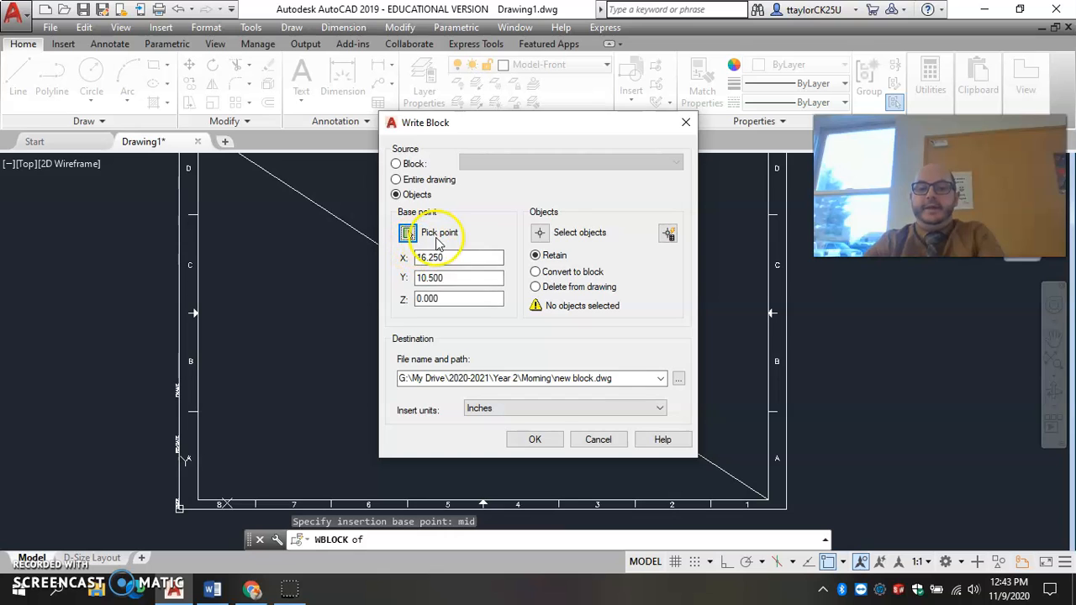
Select the border's lines, tick marks and zone labels on all four sides, without the diagonal, as the objects for the block.
left_click(542, 235)
scroll(526, 291, "down", 3)
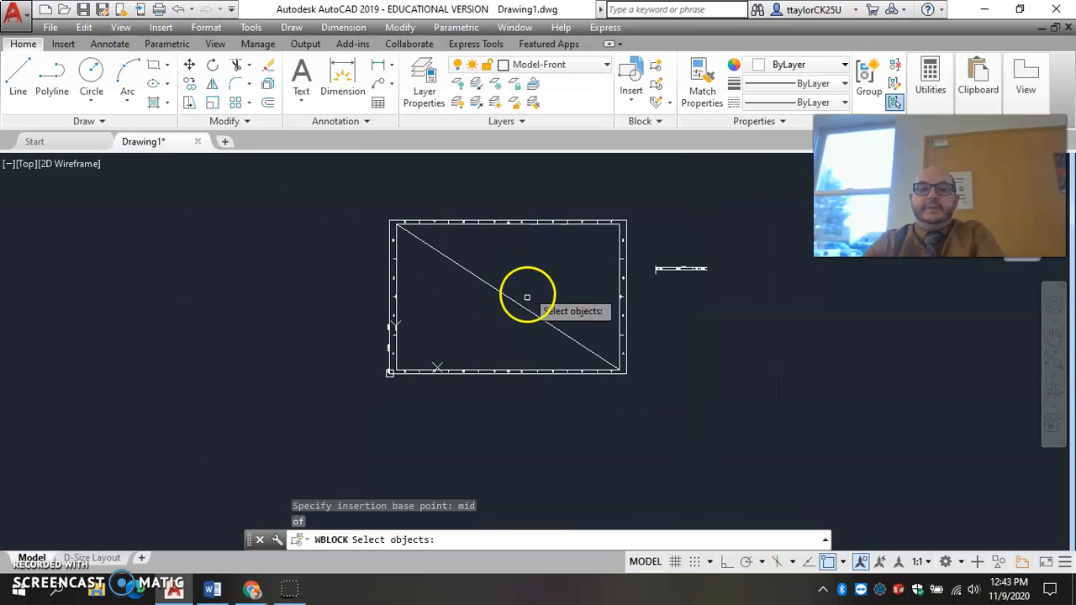
left_click(595, 398)
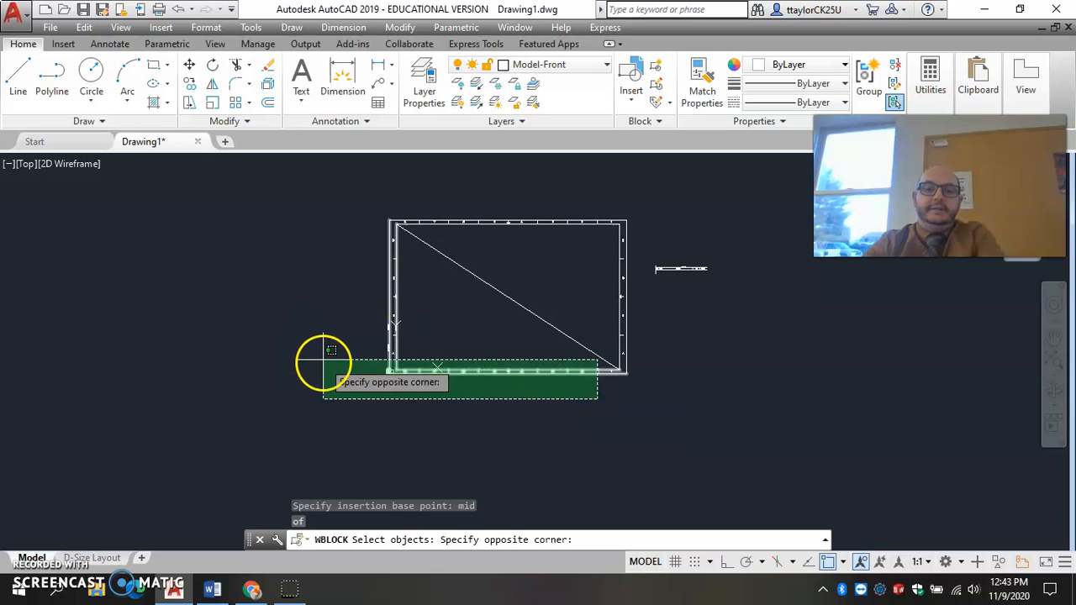
left_click(327, 351)
left_click(360, 201)
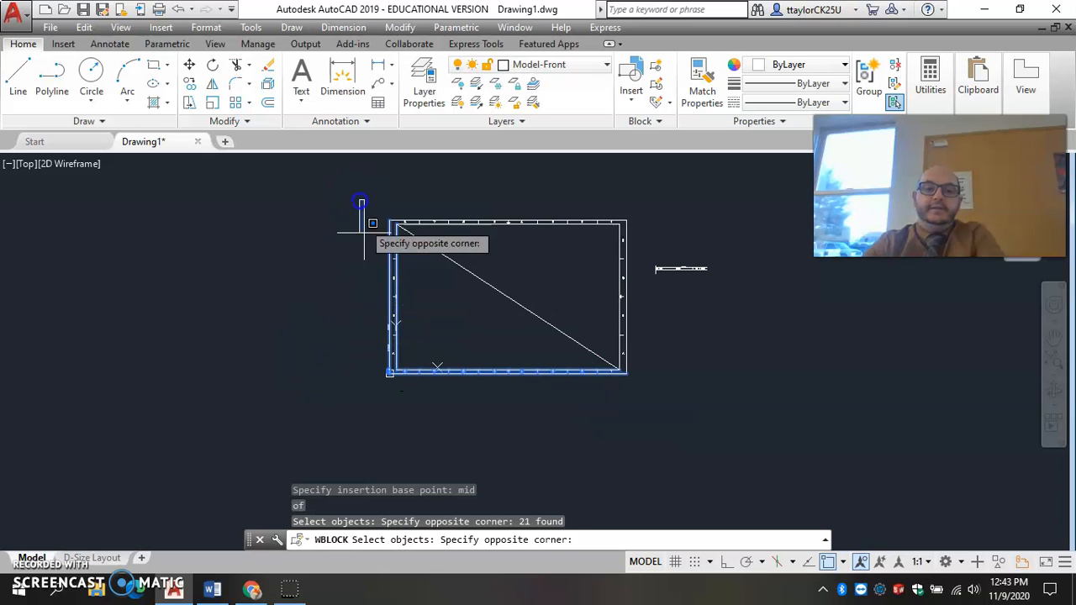
left_click(558, 386)
left_click(327, 337)
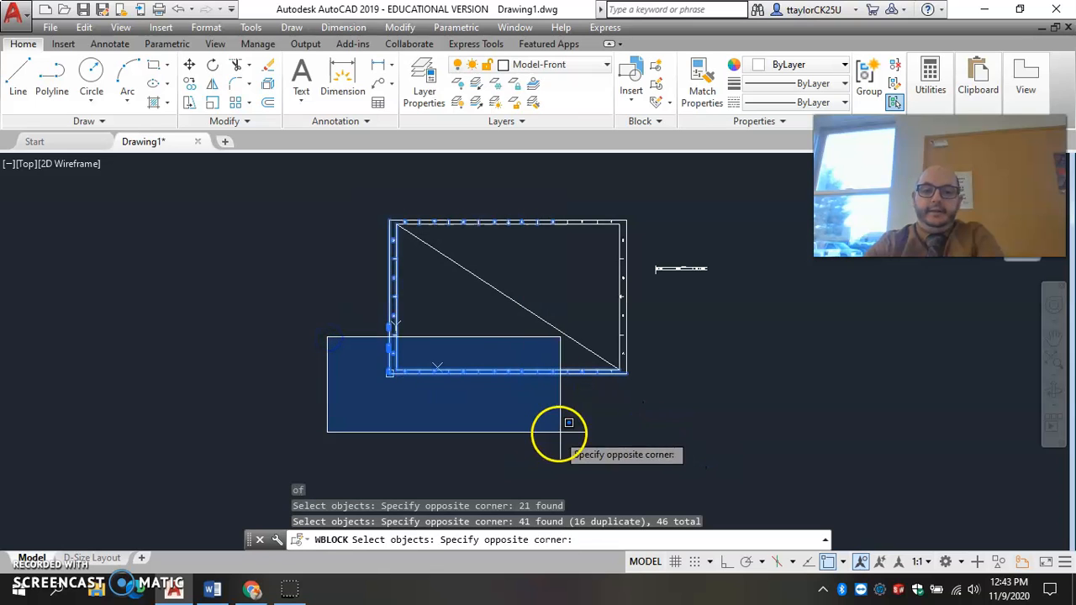
left_click(634, 421)
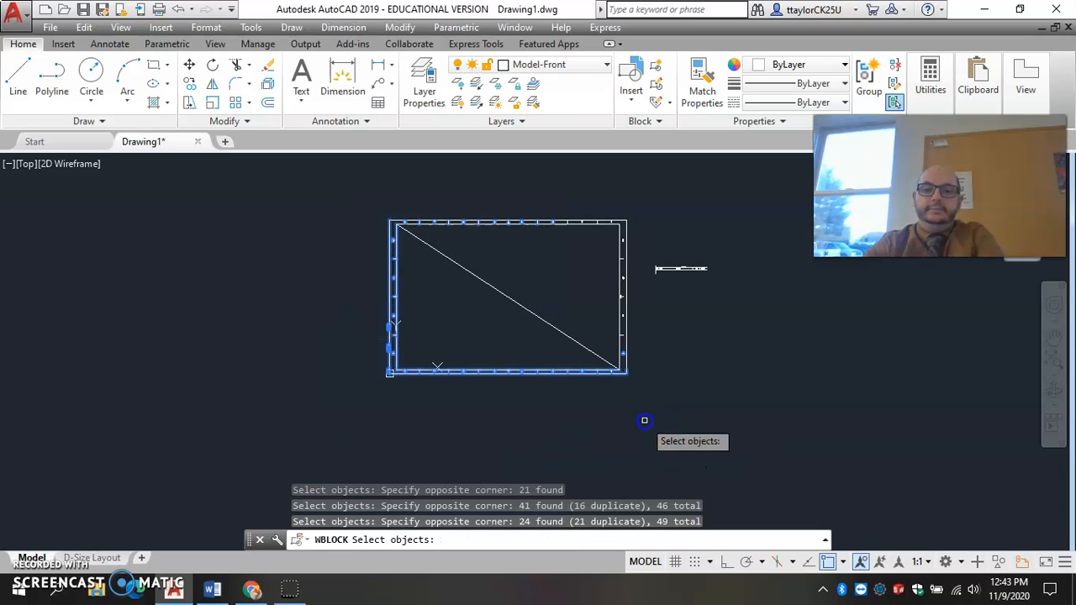
left_click(663, 350)
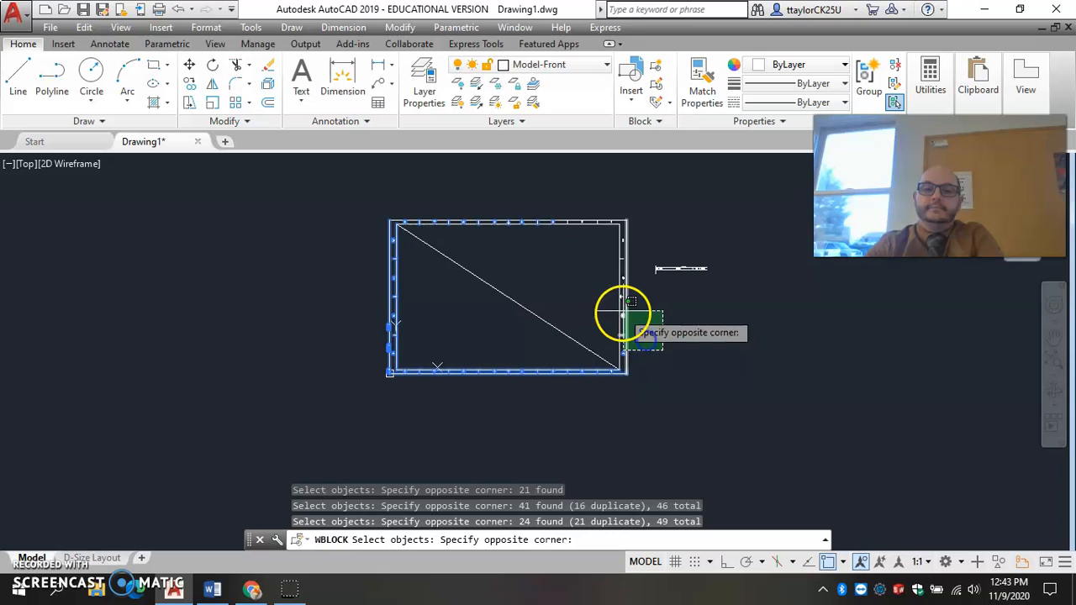
left_click(597, 186)
scroll(621, 371, "down", 5)
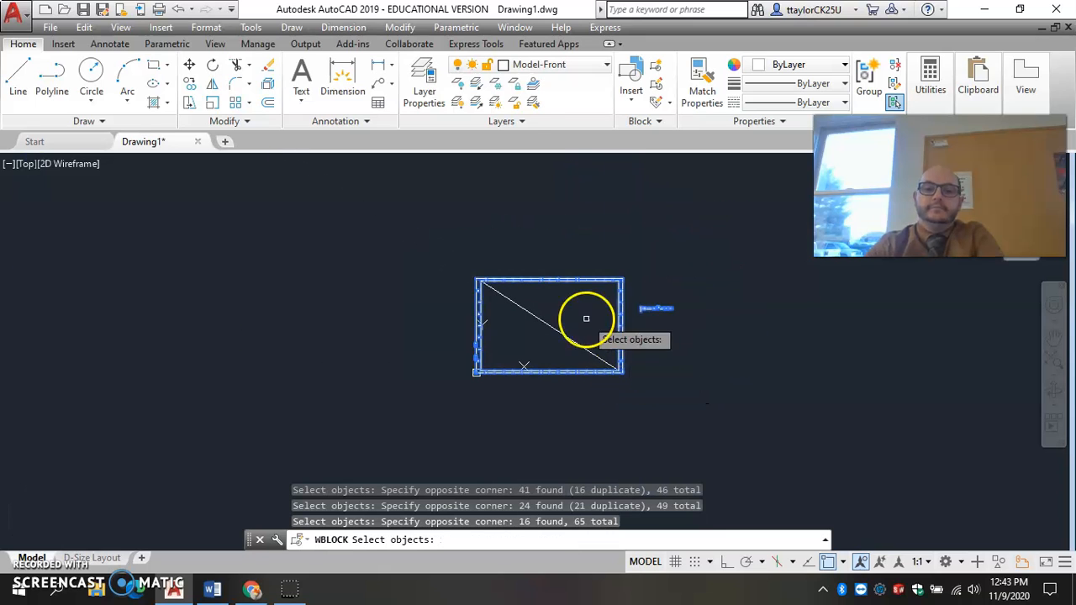
left_click(459, 284)
left_click(645, 338)
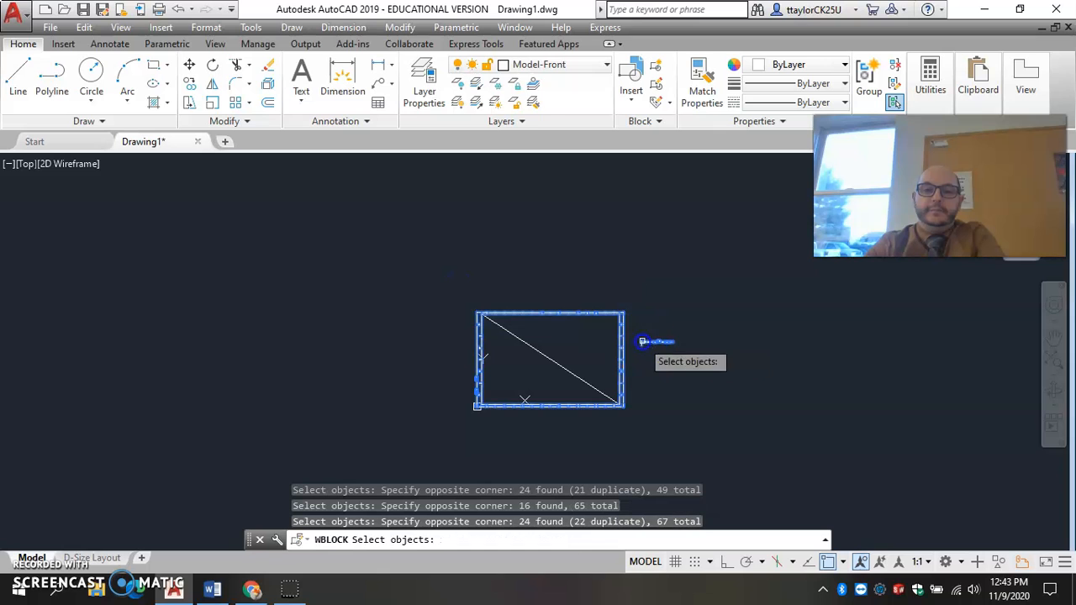
key("Return")
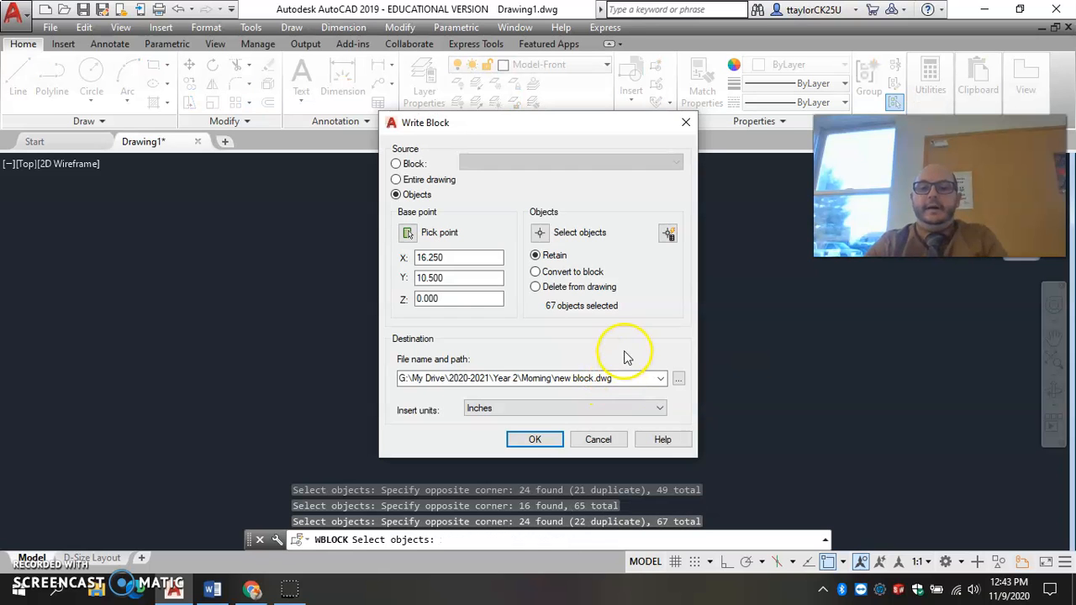
Write the border block out as boarder in the Morning folder.
left_click(683, 382)
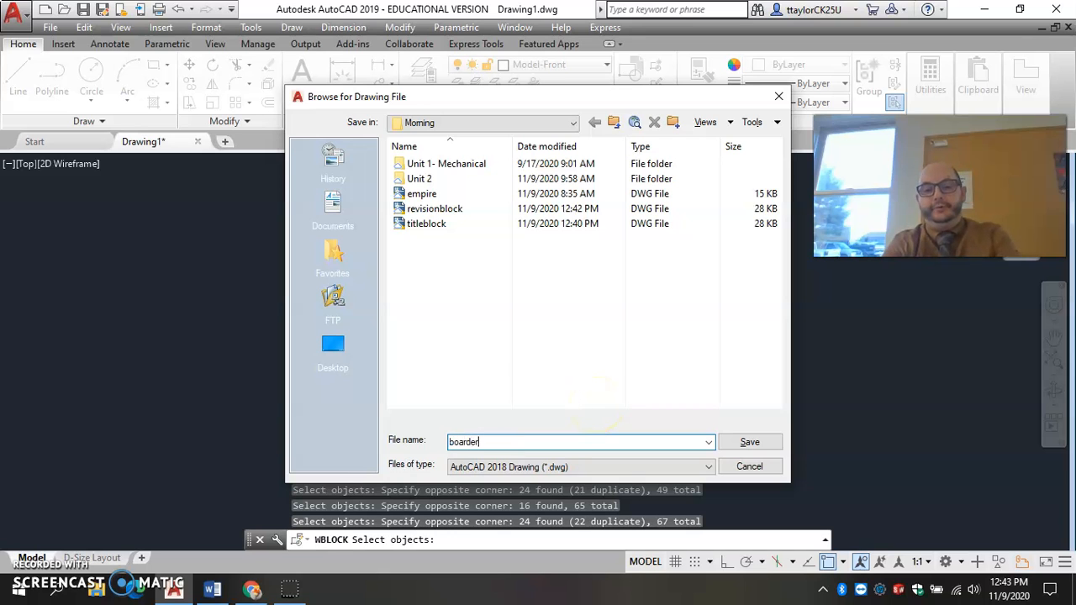
key("Return")
left_click(545, 439)
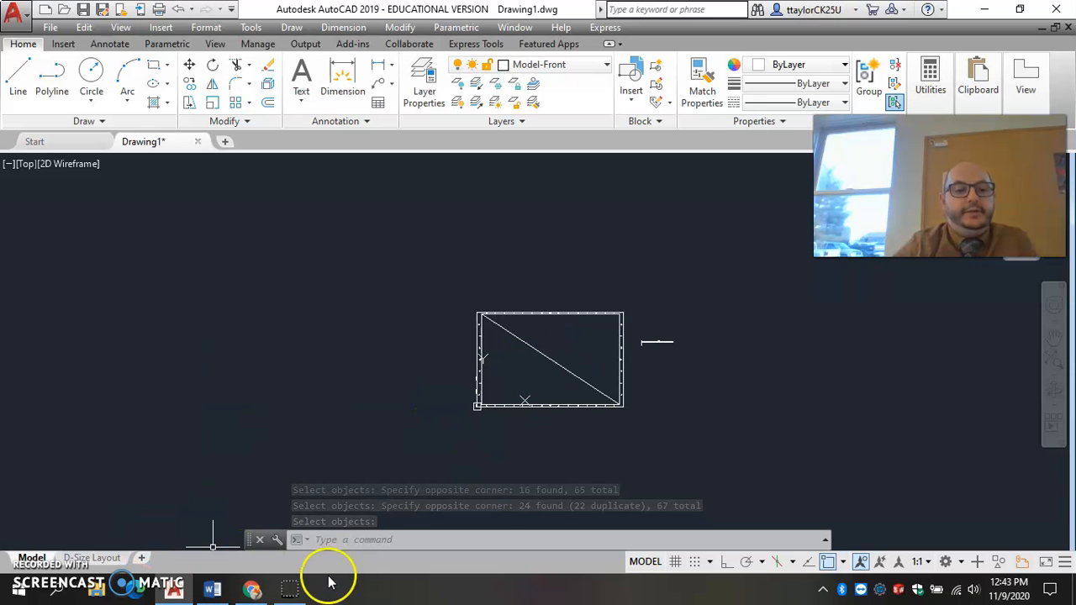
Review the Word instructions on creating new layouts and scaling the border for an A-sized sheet, and return to AutoCAD.
left_click(212, 590)
scroll(494, 363, "down", 2)
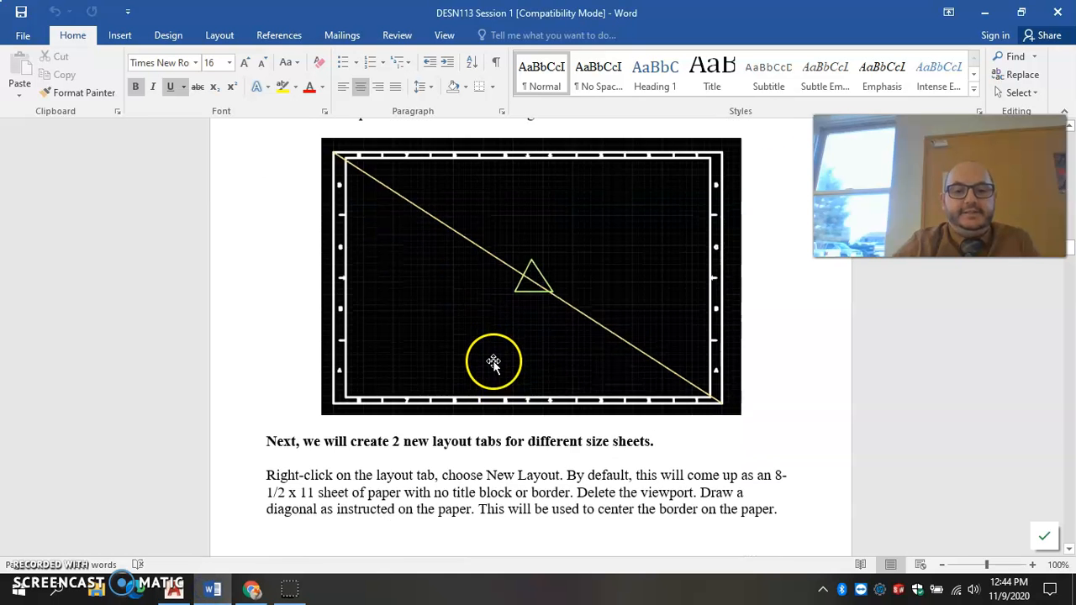
scroll(493, 363, "down", 3)
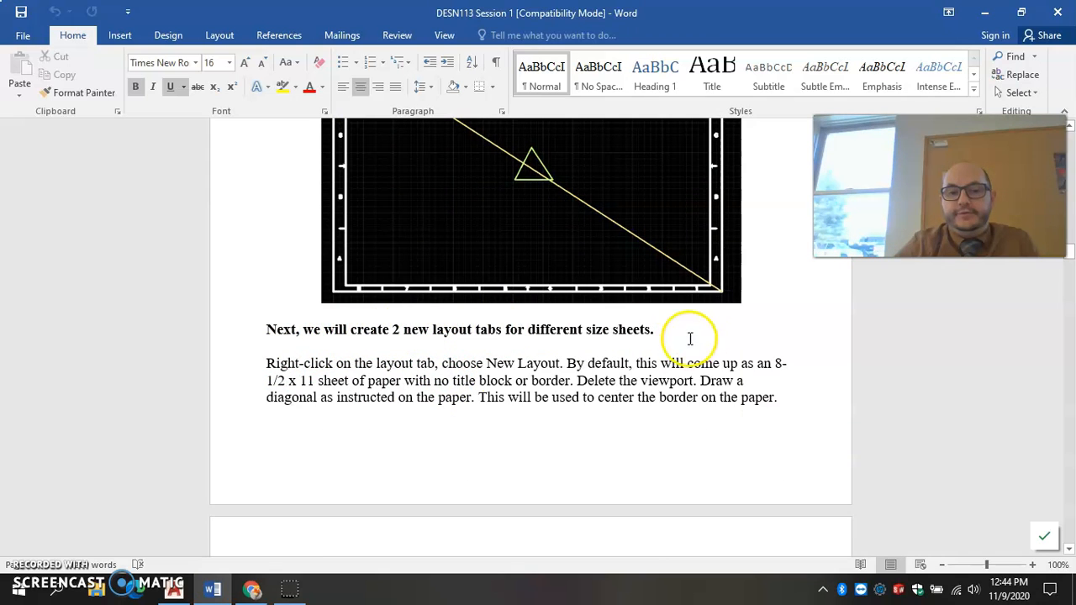
scroll(476, 372, "down", 2)
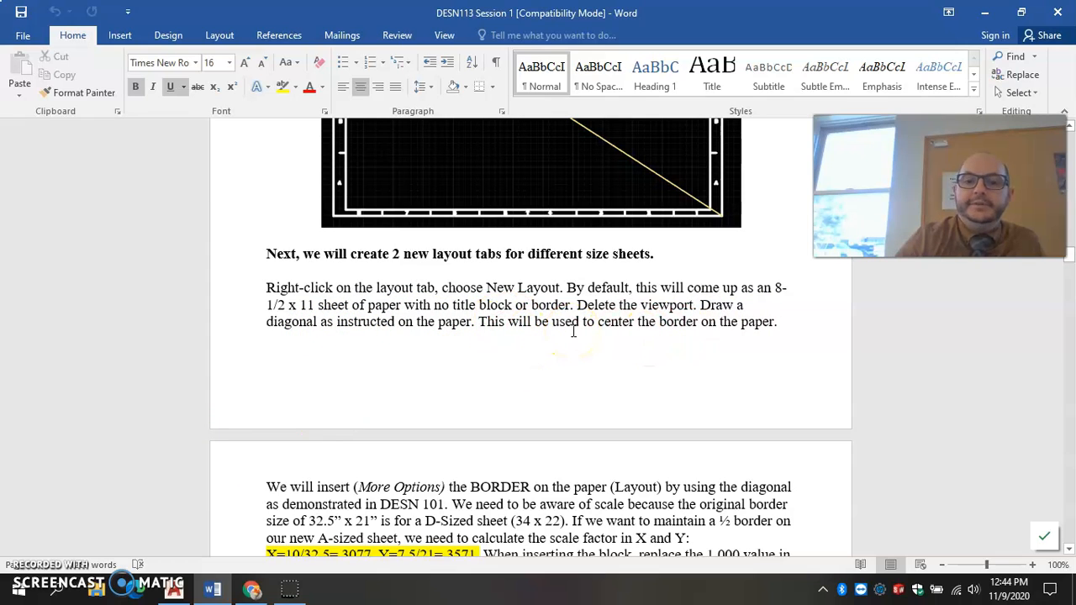
scroll(574, 331, "down", 6)
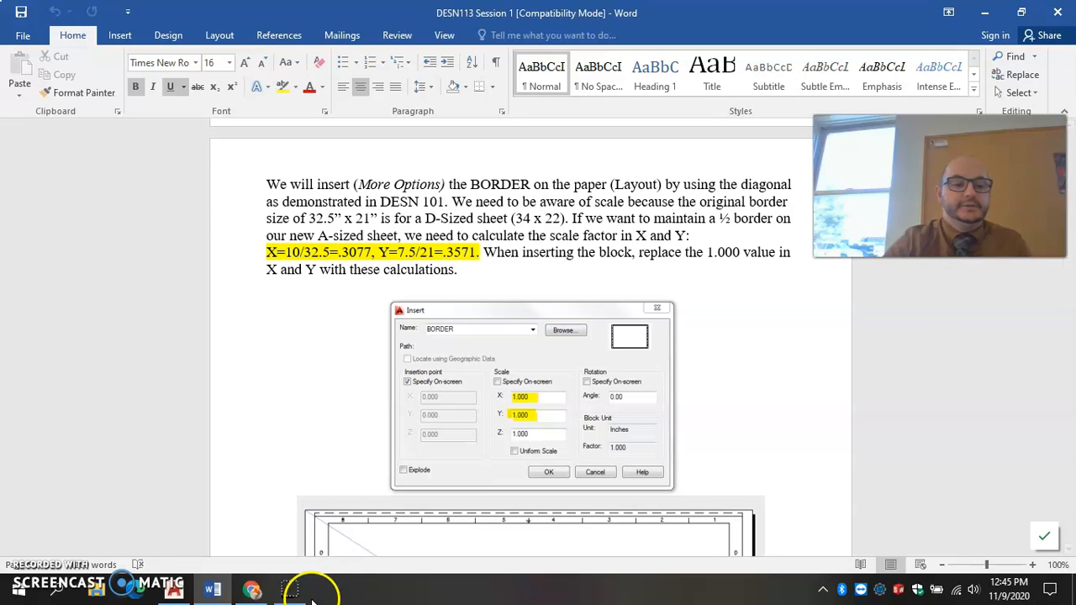
left_click(174, 588)
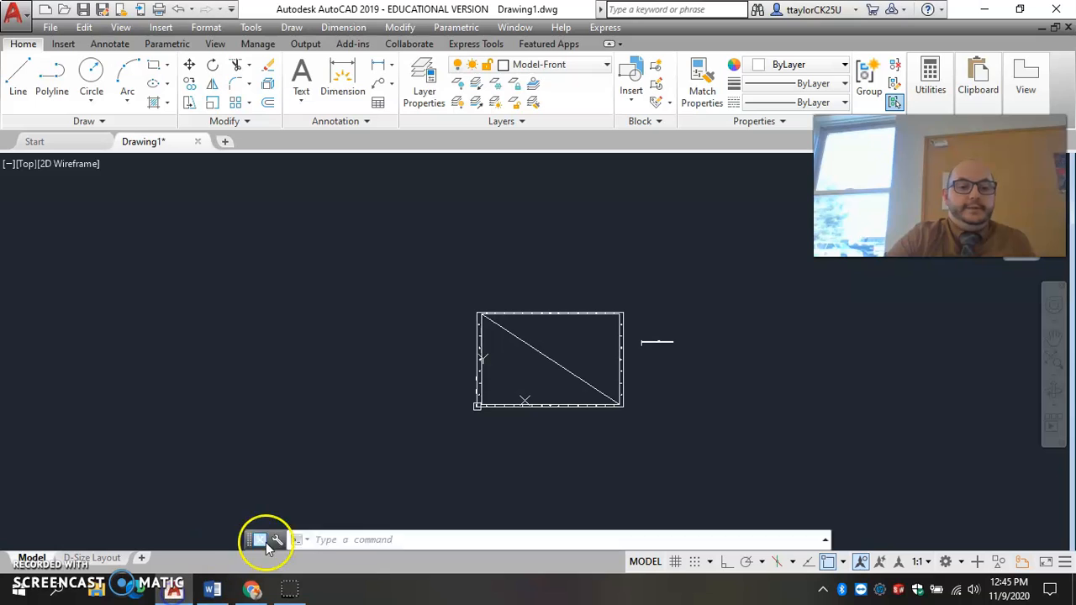
Add a new layout, switch to it, and delete its default viewport to leave the sheet empty.
left_click(143, 559)
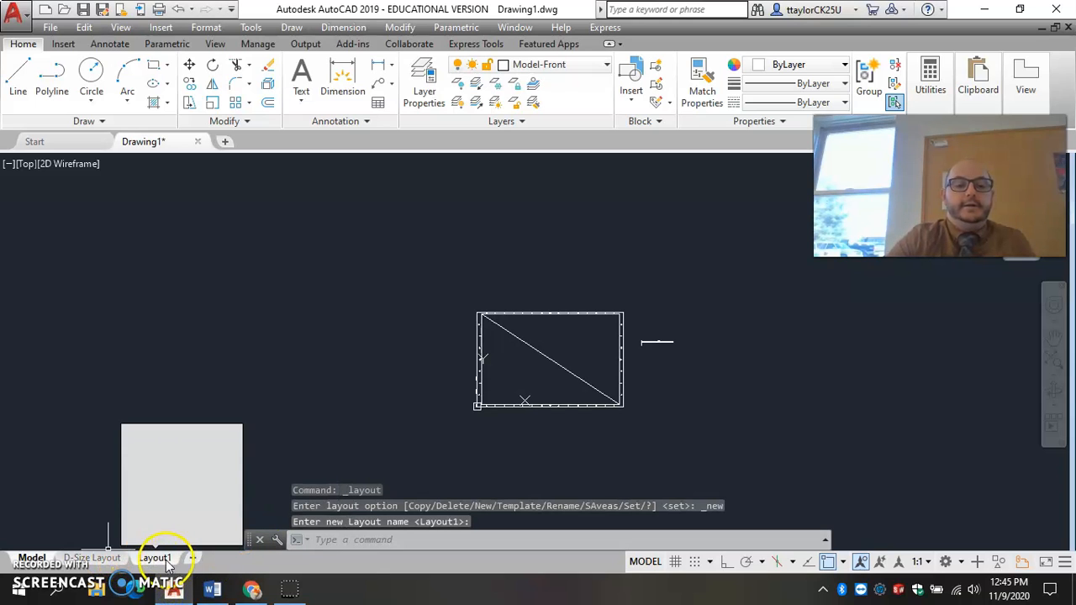
left_click(158, 559)
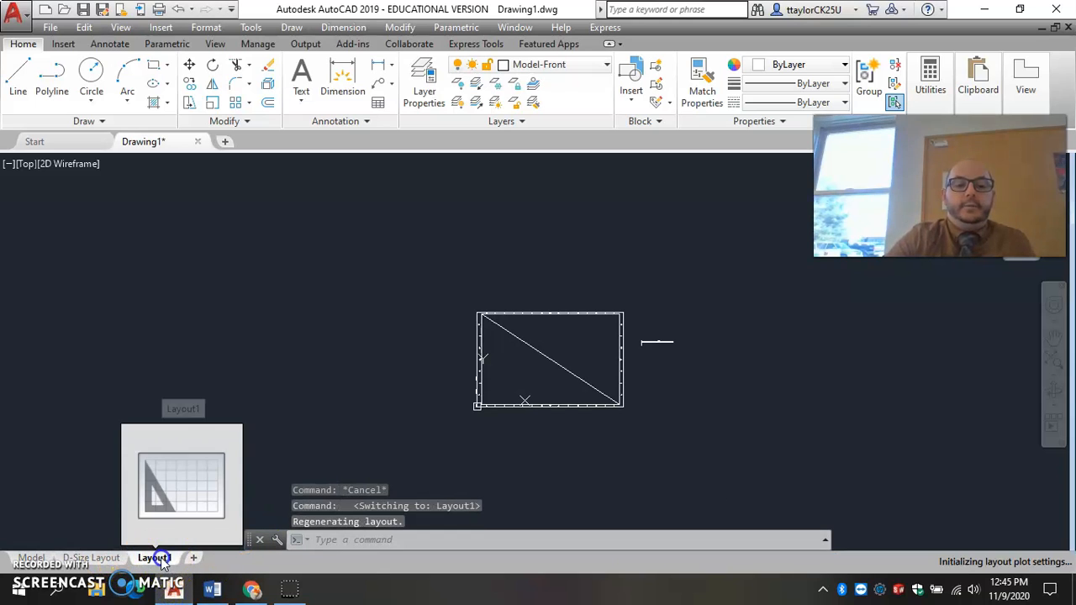
left_click(275, 460)
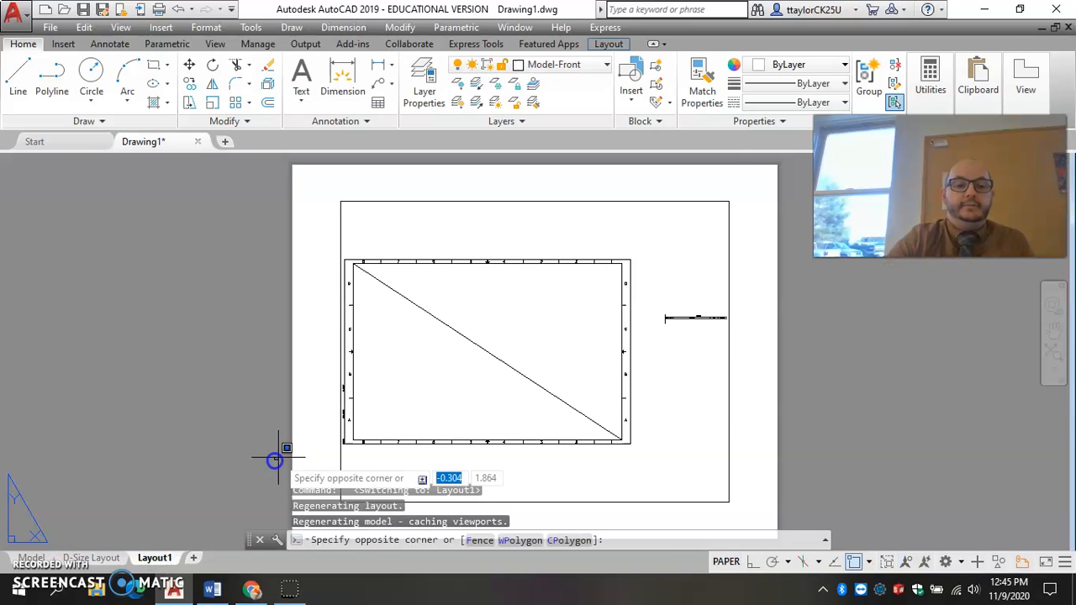
left_click(708, 395)
middle_click_drag(660, 432, 593, 413)
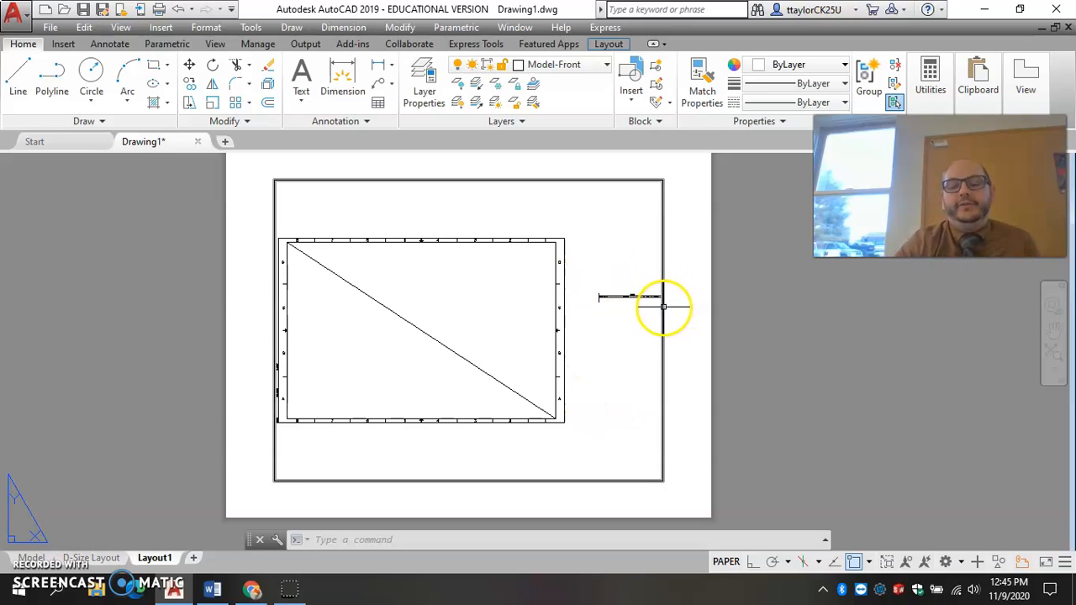
left_click(664, 361)
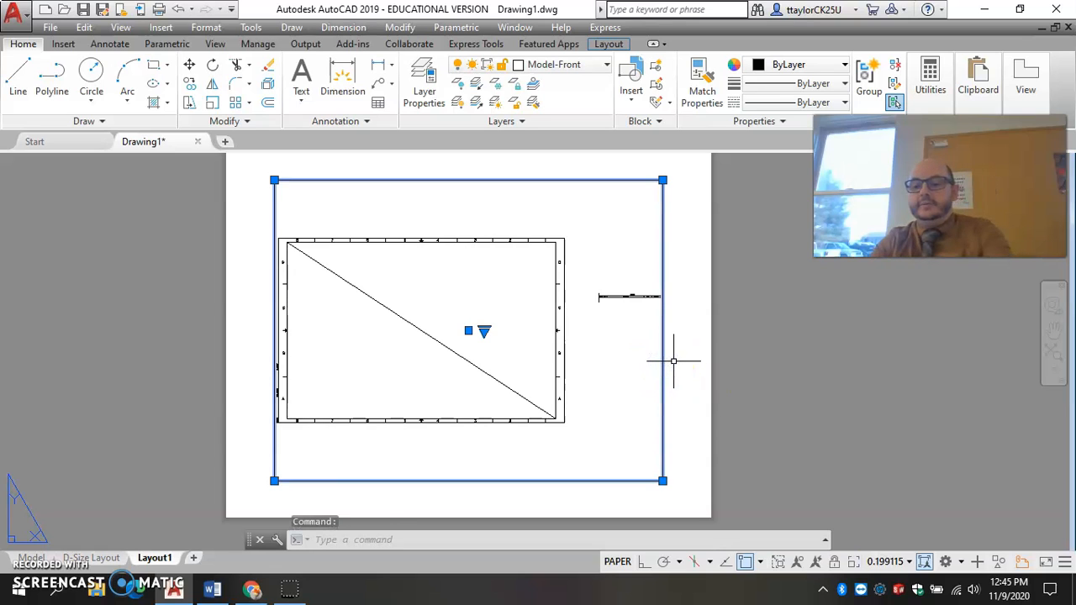
key("Delete")
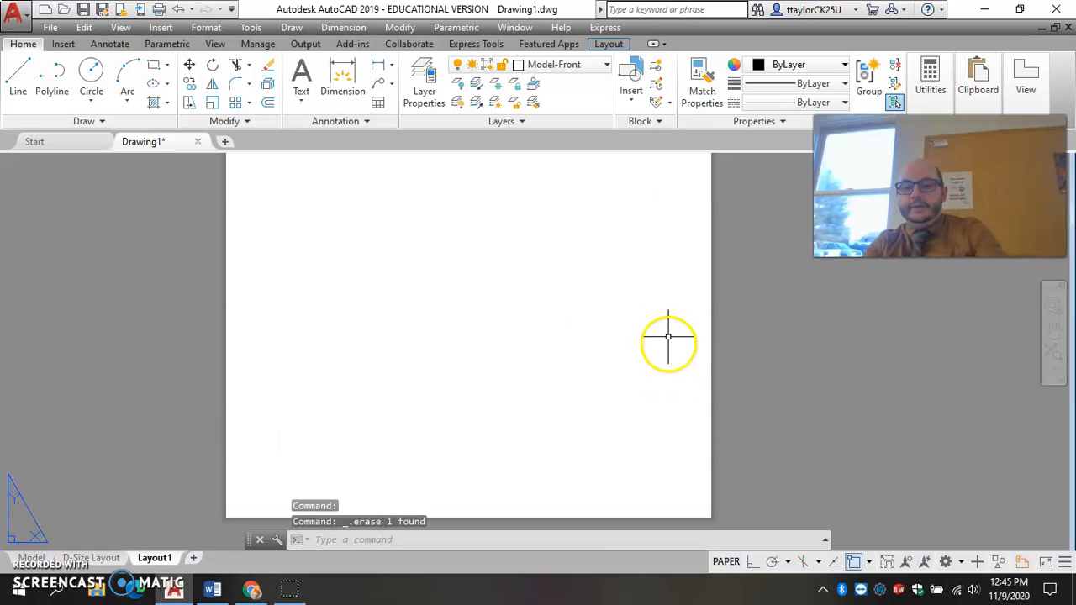
Draw a diagonal construction line from the sheet's upper-left corner to its lower-right corner.
left_click(17, 79)
middle_click_drag(281, 252, 305, 287)
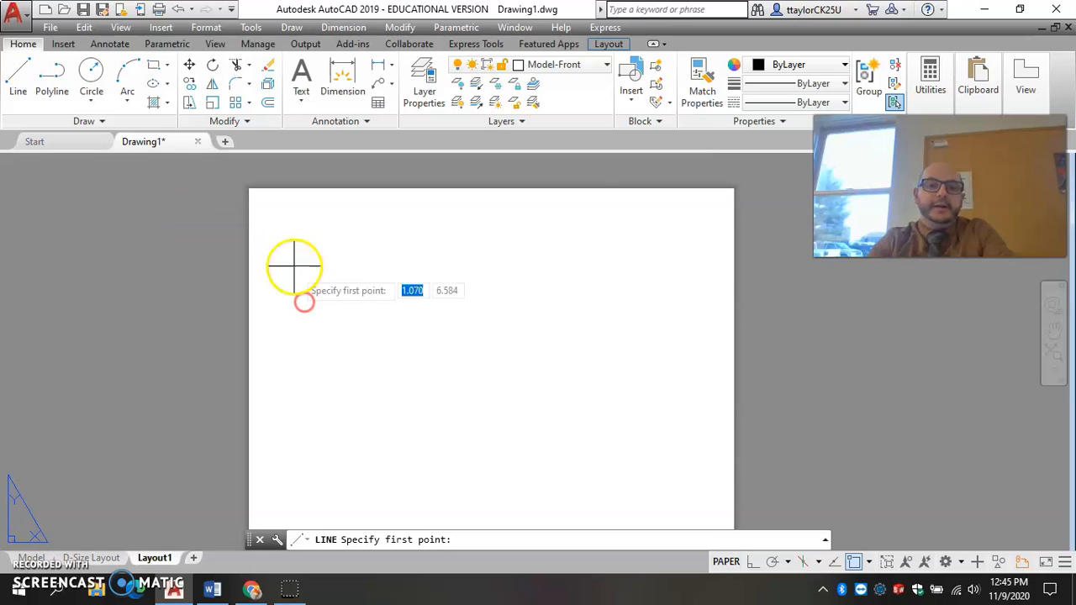
left_click(250, 187)
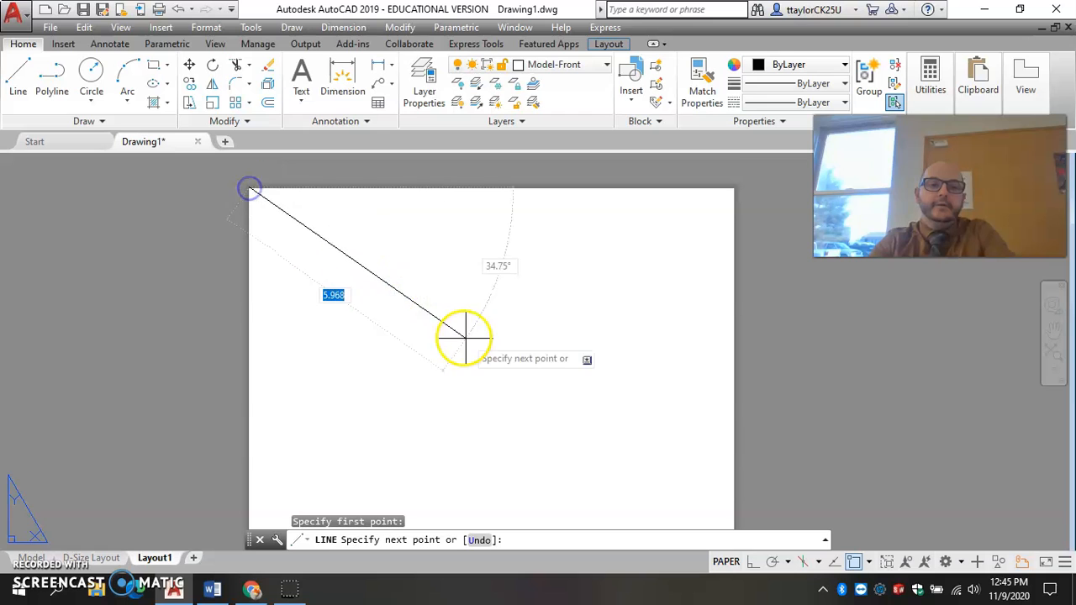
middle_click_drag(463, 307, 307, 139)
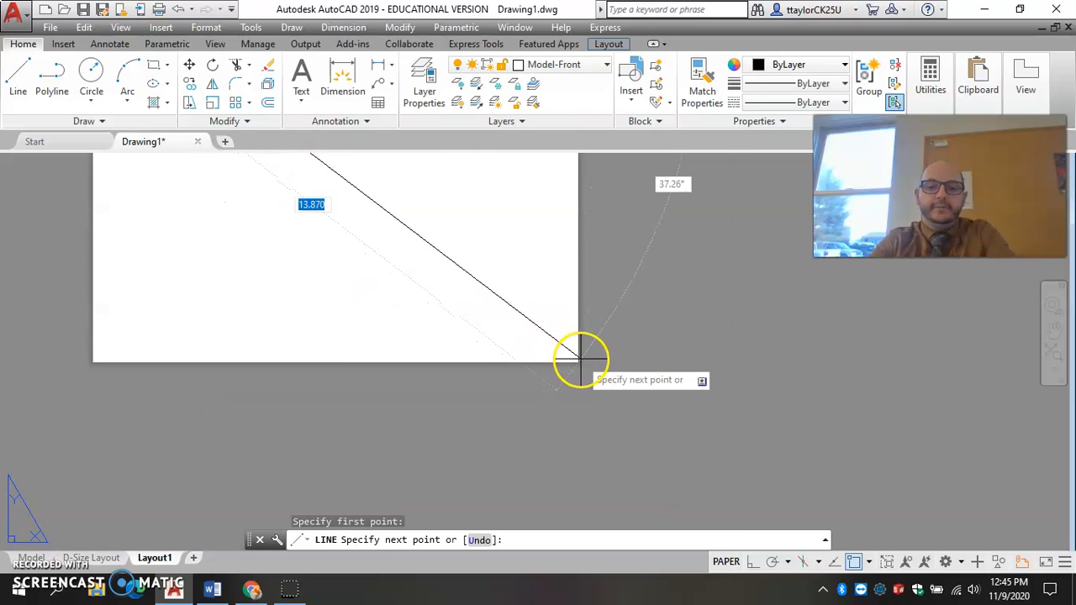
left_click(574, 359)
middle_click_drag(495, 345, 679, 404)
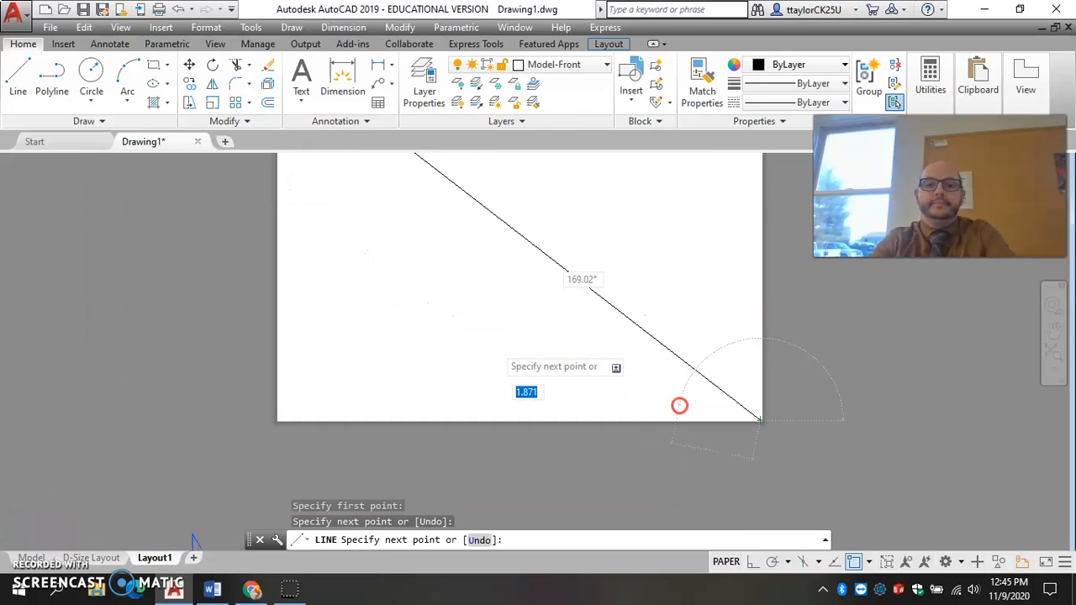
key("Escape")
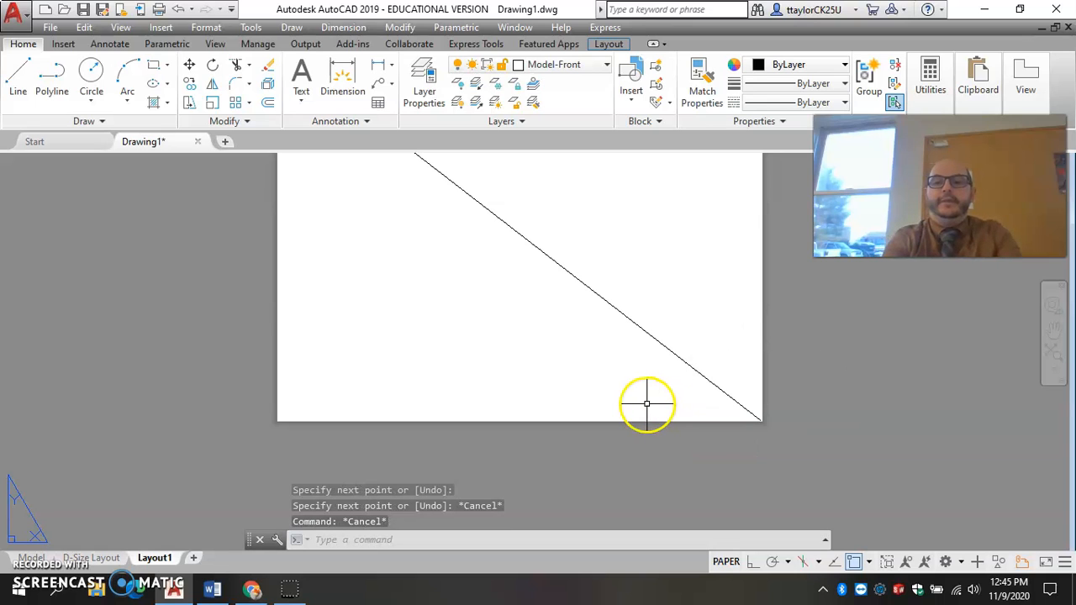
Start the INSERT command and choose the boarder drawing from the Morning folder as the block.
type("rt")
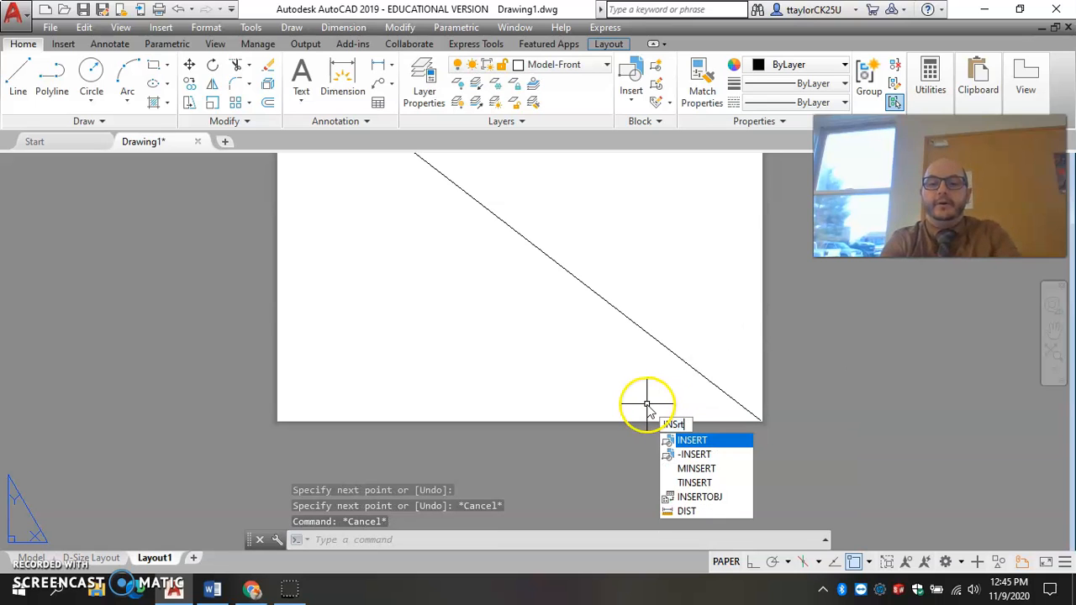
key("Return")
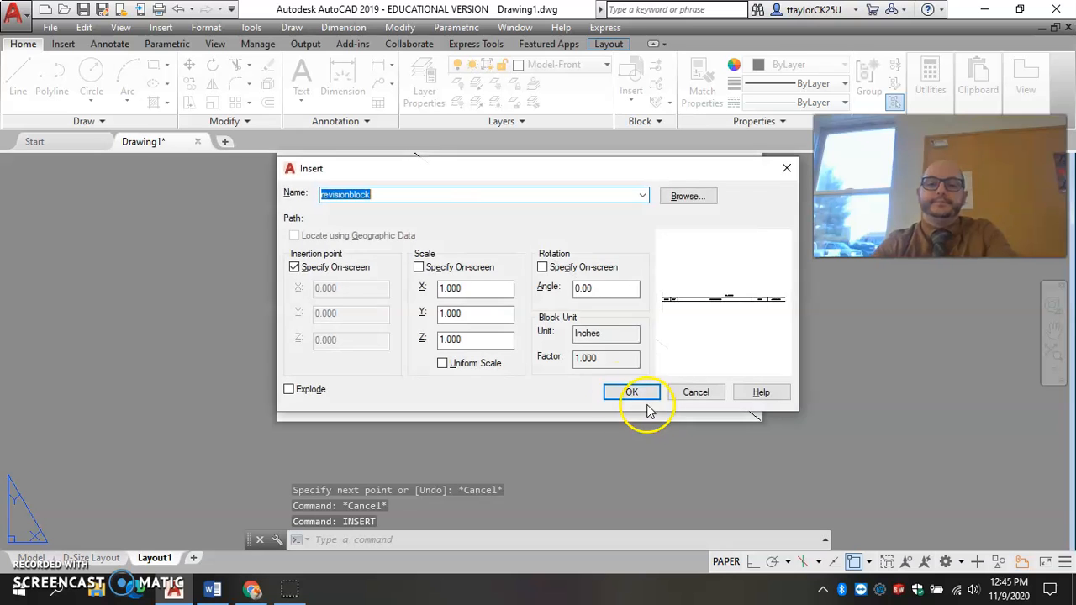
left_click(675, 198)
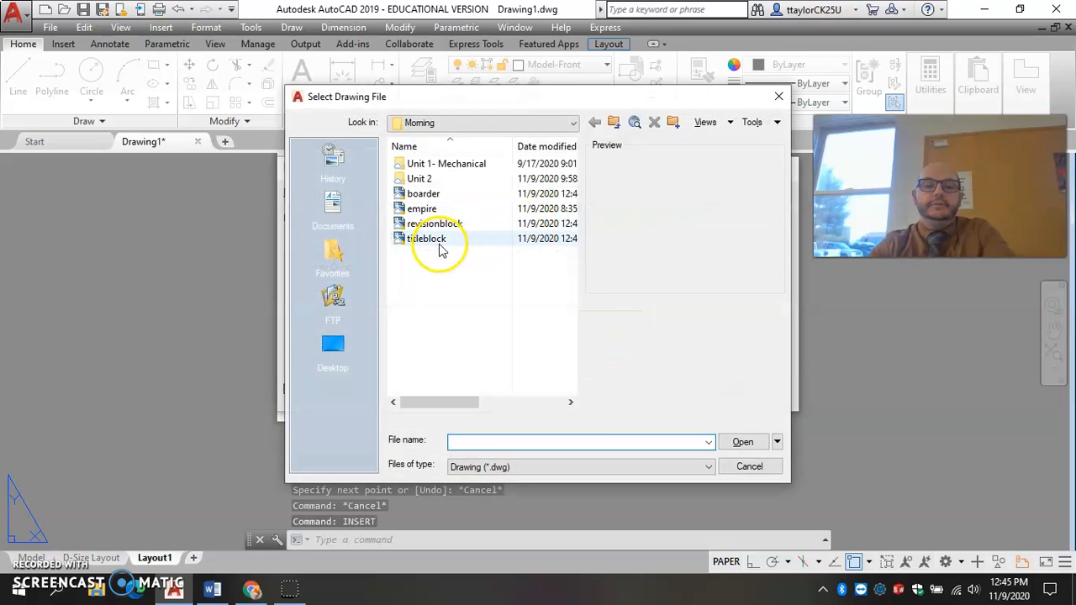
left_click(429, 194)
left_click(744, 441)
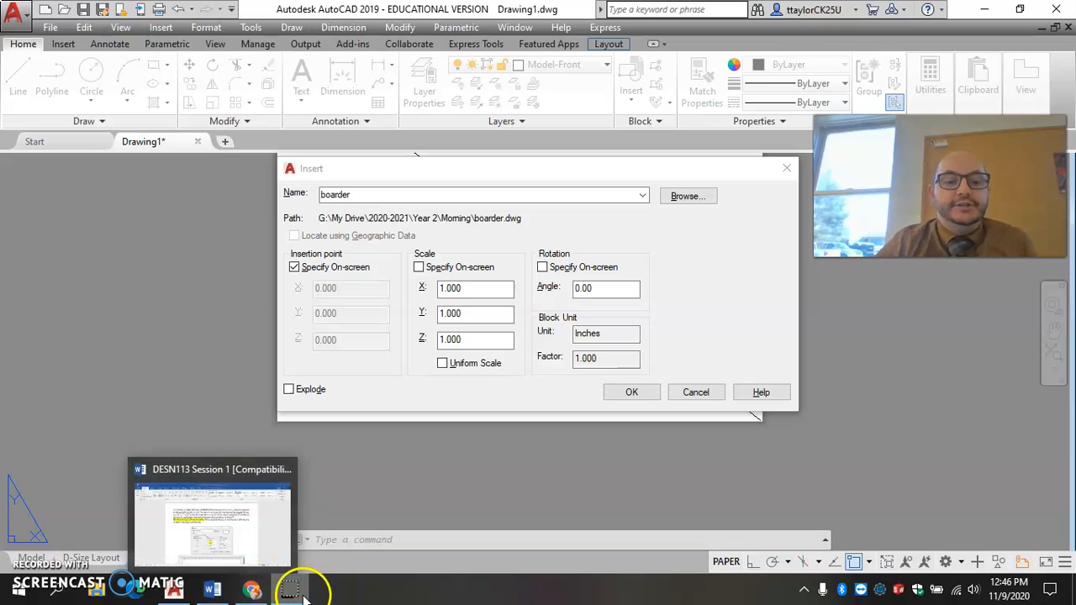
Copy the X scale factor .3077 from the Word instructions and set it as the block's X scale in AutoCAD.
left_click(210, 593)
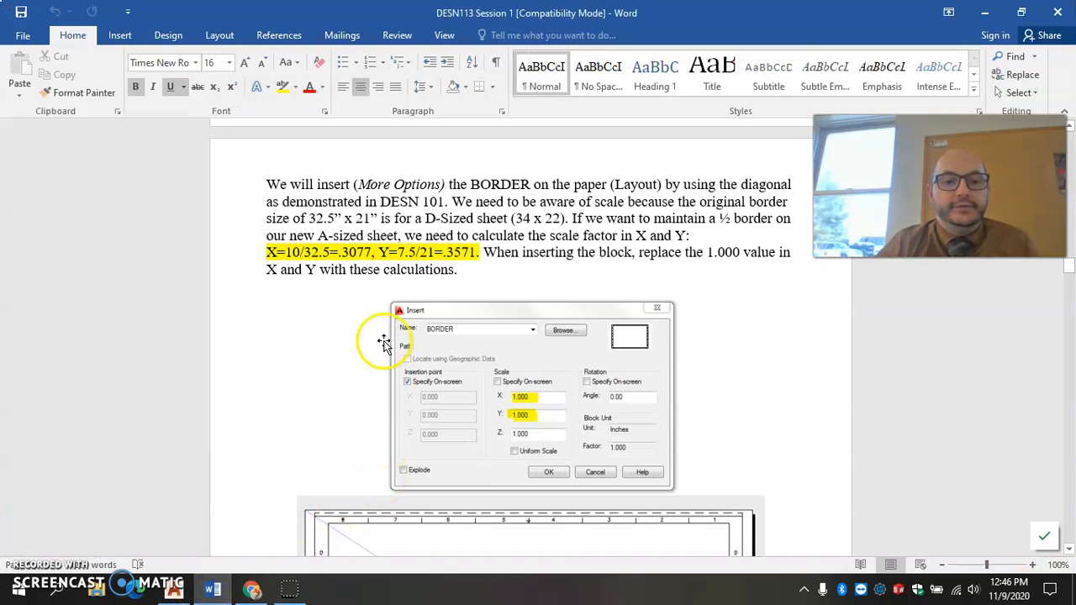
left_click(339, 253)
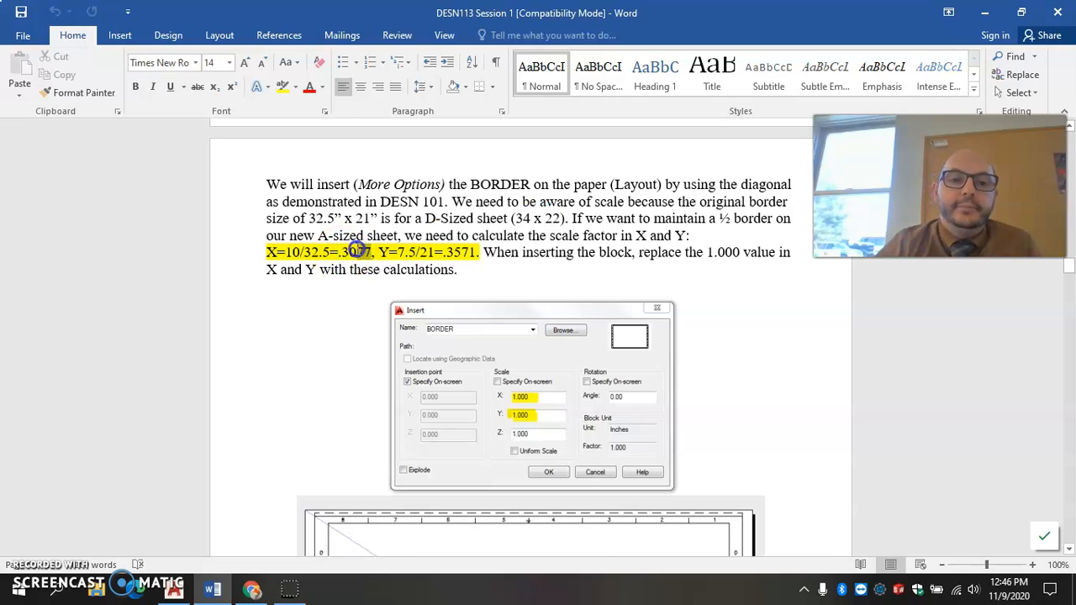
left_click_drag(340, 252, 370, 252)
key("ctrl+c")
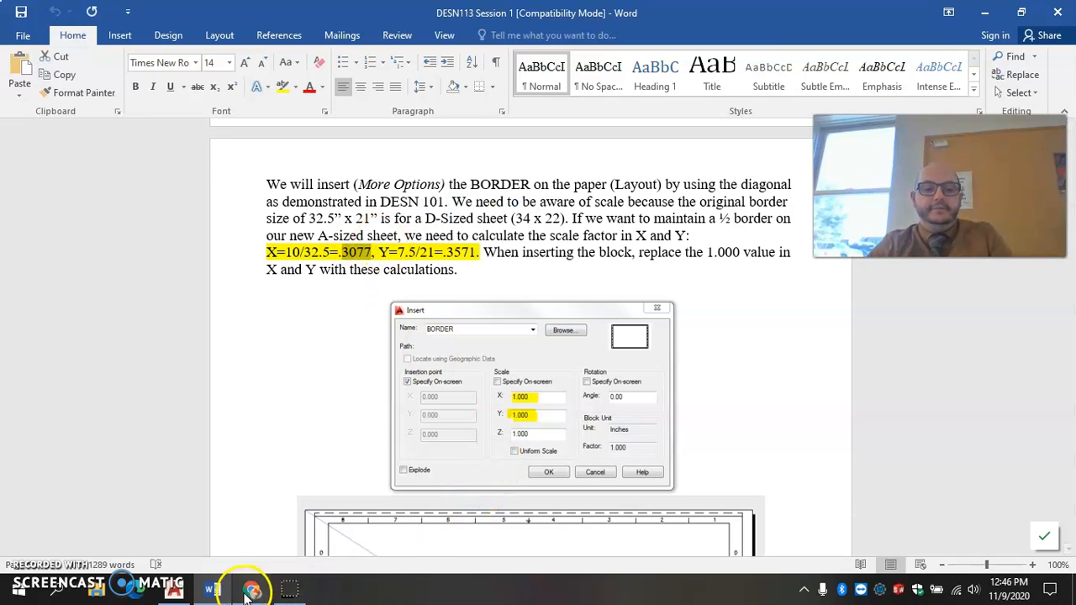
left_click(174, 589)
left_click(474, 288)
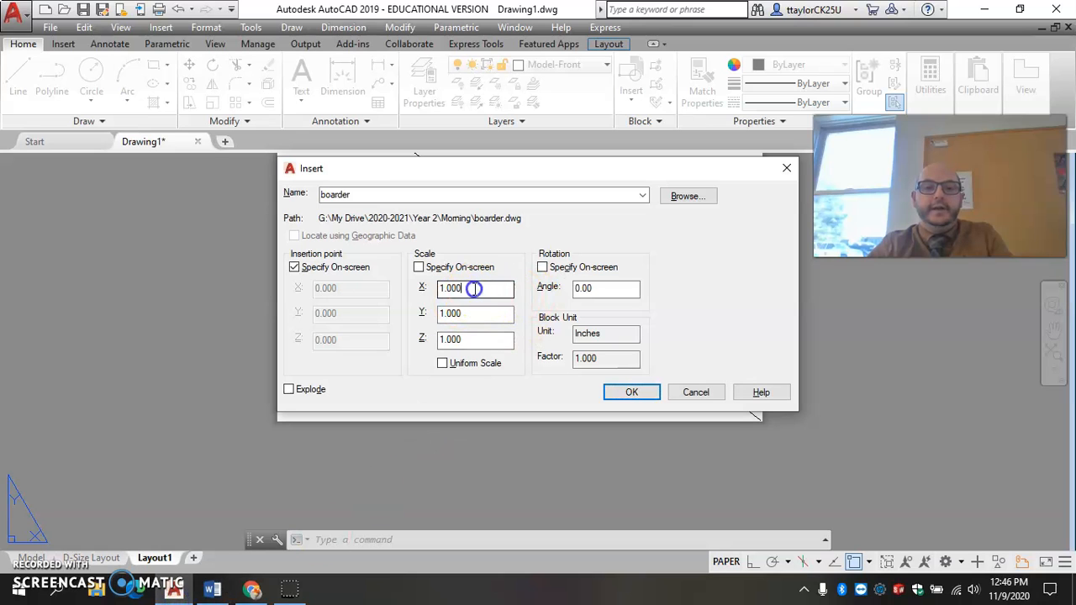
key("ctrl+v")
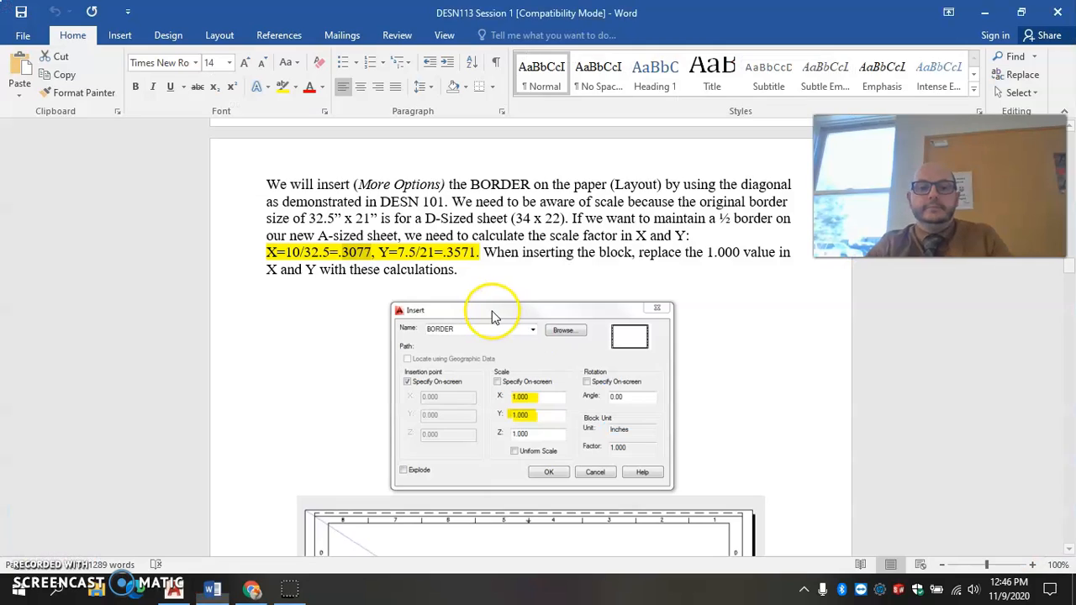
Copy the Y scale factor .3571 from the Word instructions and set it as the block's Y scale in AutoCAD.
key("alt+Tab")
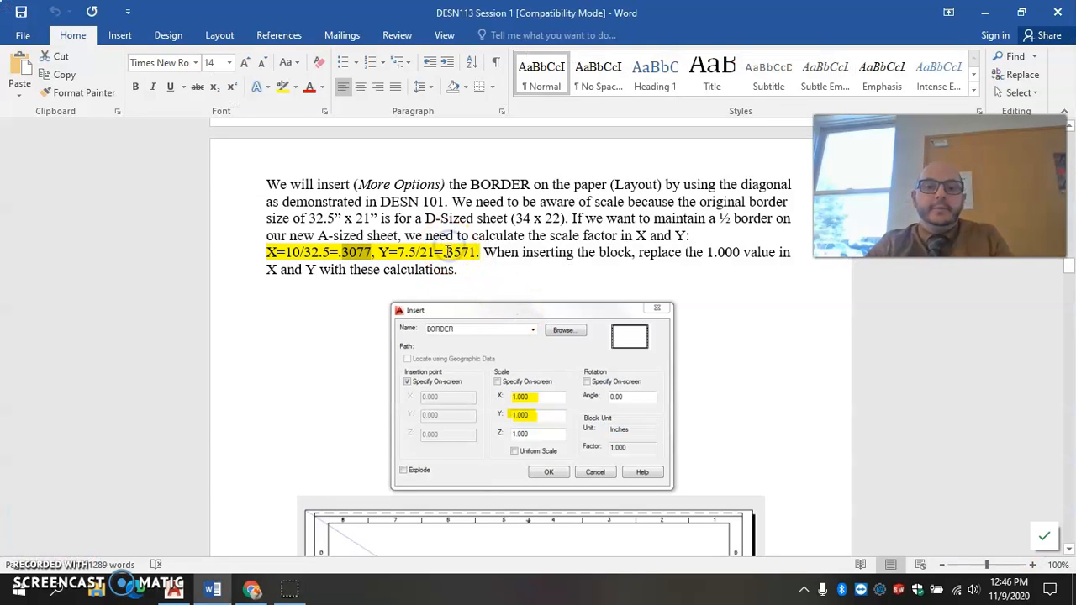
left_click(473, 251)
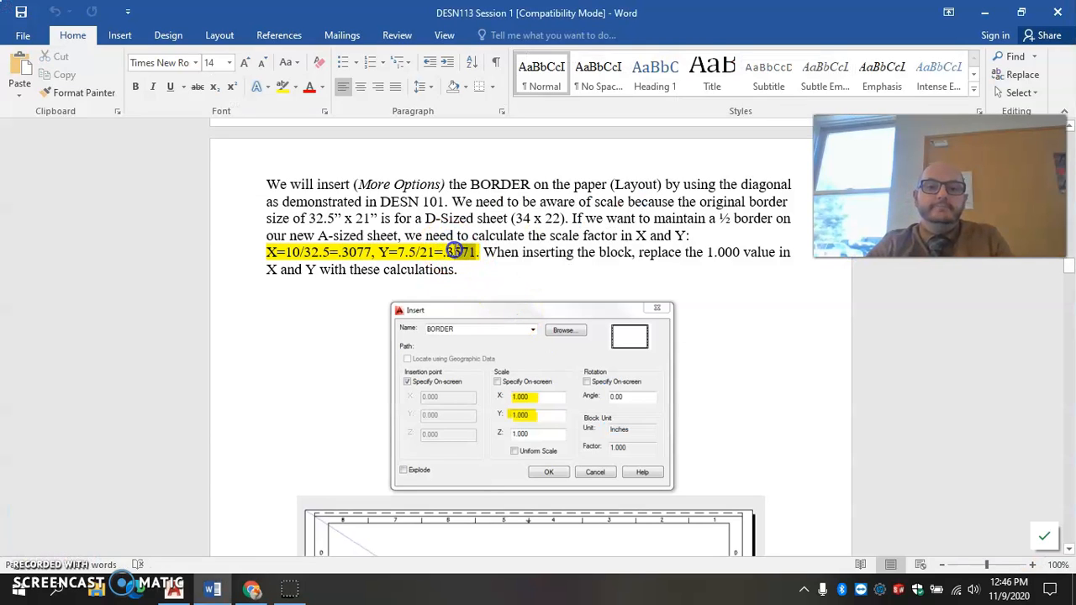
left_click_drag(445, 251, 445, 250)
key("ctrl+c")
key("alt+Tab")
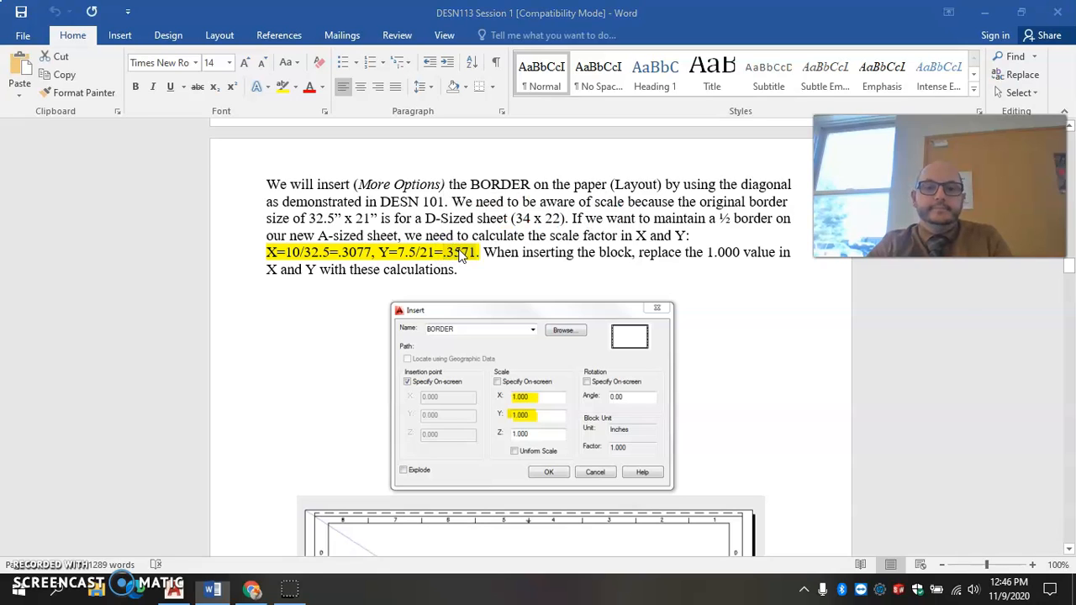
key("alt+Tab")
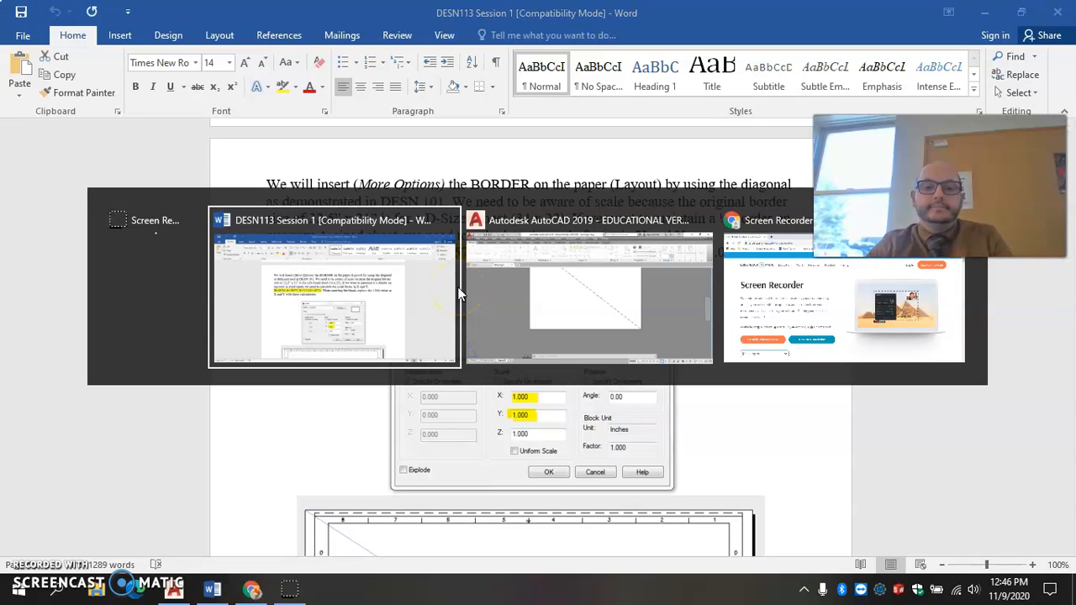
key("alt+Tab")
left_click_drag(465, 316, 407, 320)
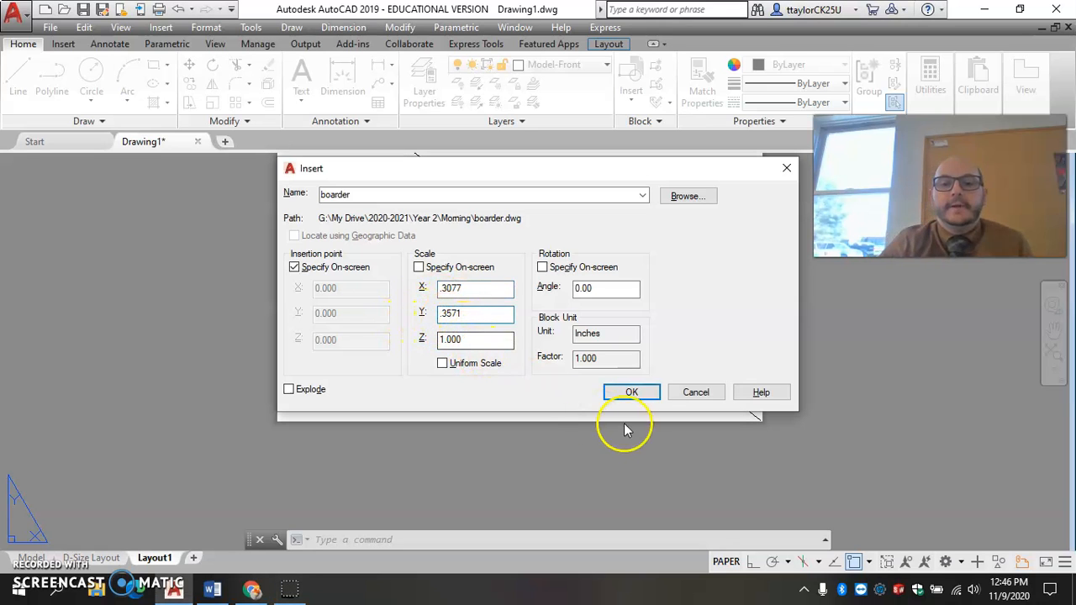
Accept the insert settings and place the scaled border block at the midpoint of the sheet's diagonal line.
left_click(637, 392)
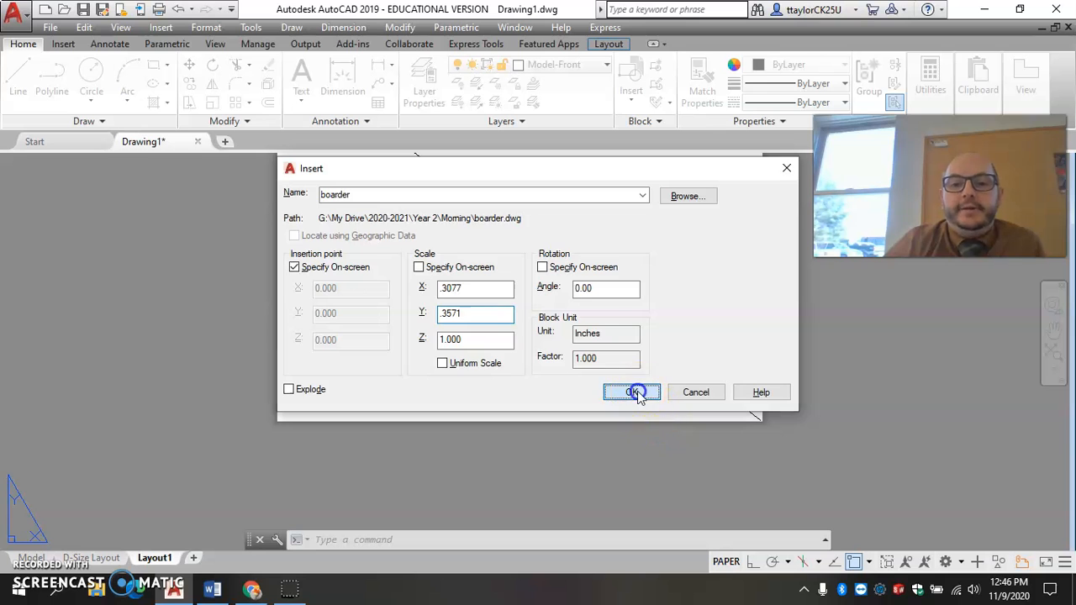
middle_click_drag(536, 281, 554, 369)
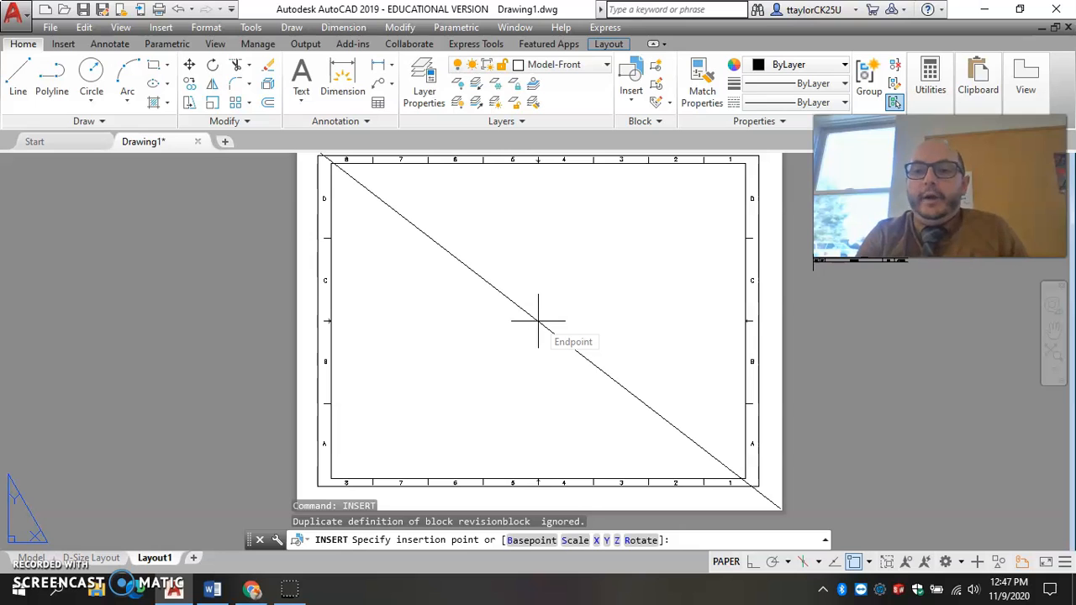
type("mid")
key("Return")
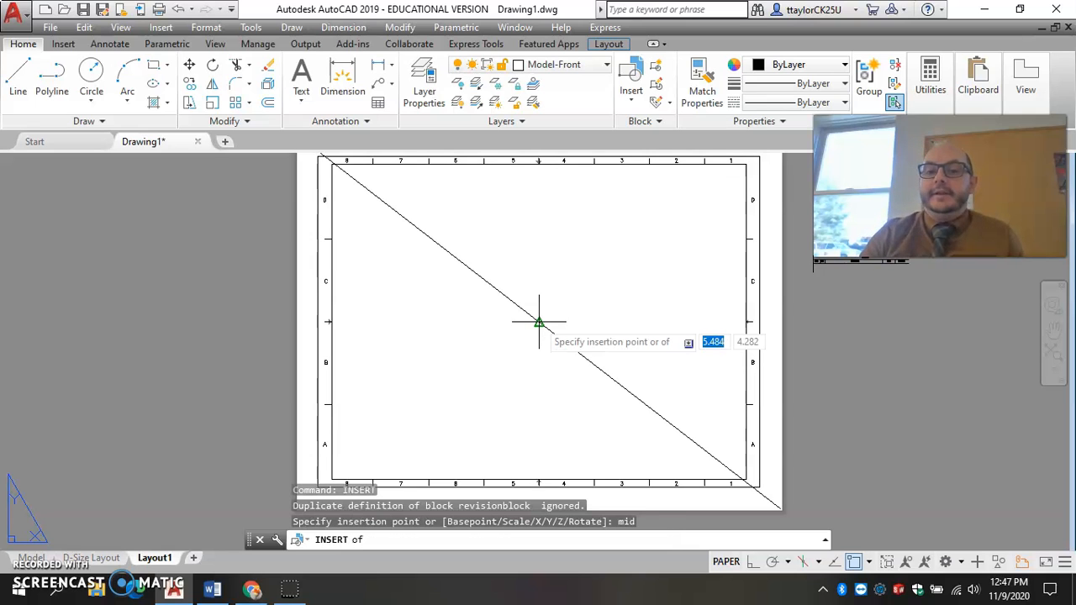
left_click(538, 322)
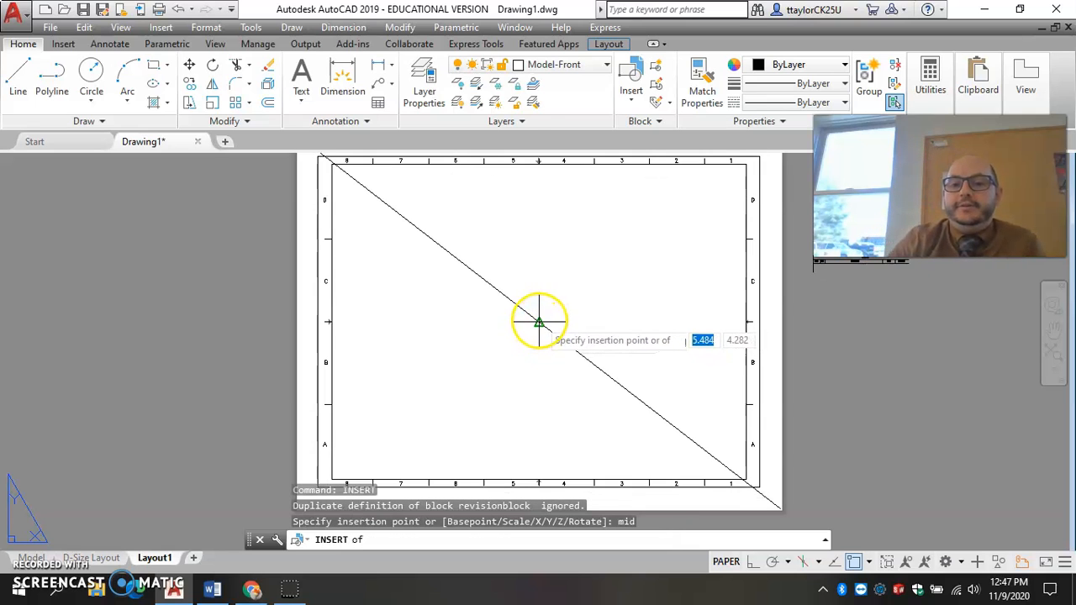
left_click(539, 322)
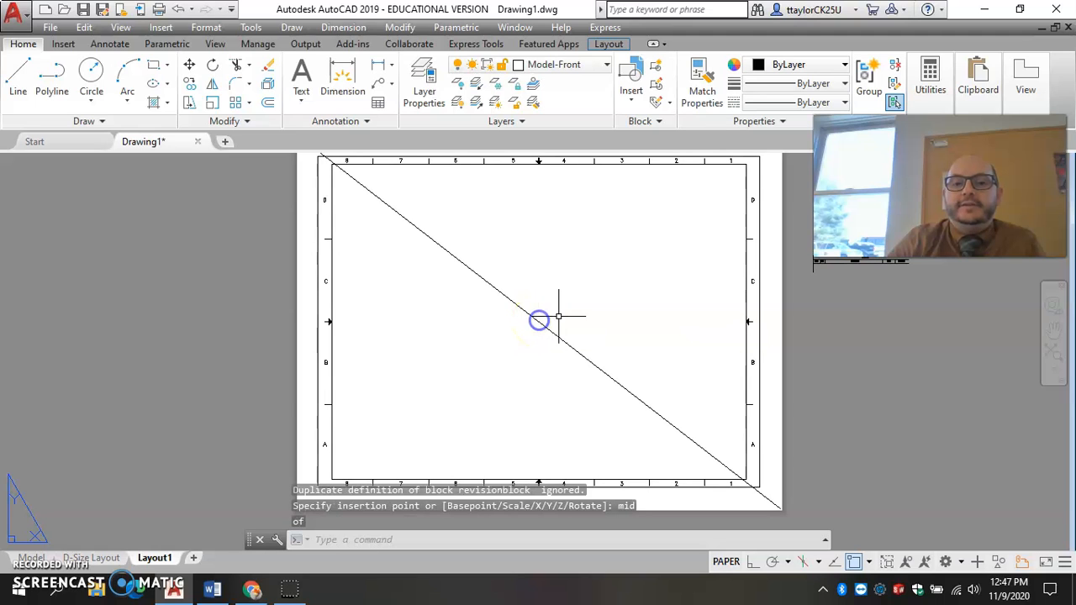
Explode the inserted border block and delete the stray revision block outside the sheet.
scroll(559, 316, "down", 4)
scroll(551, 317, "up", 2)
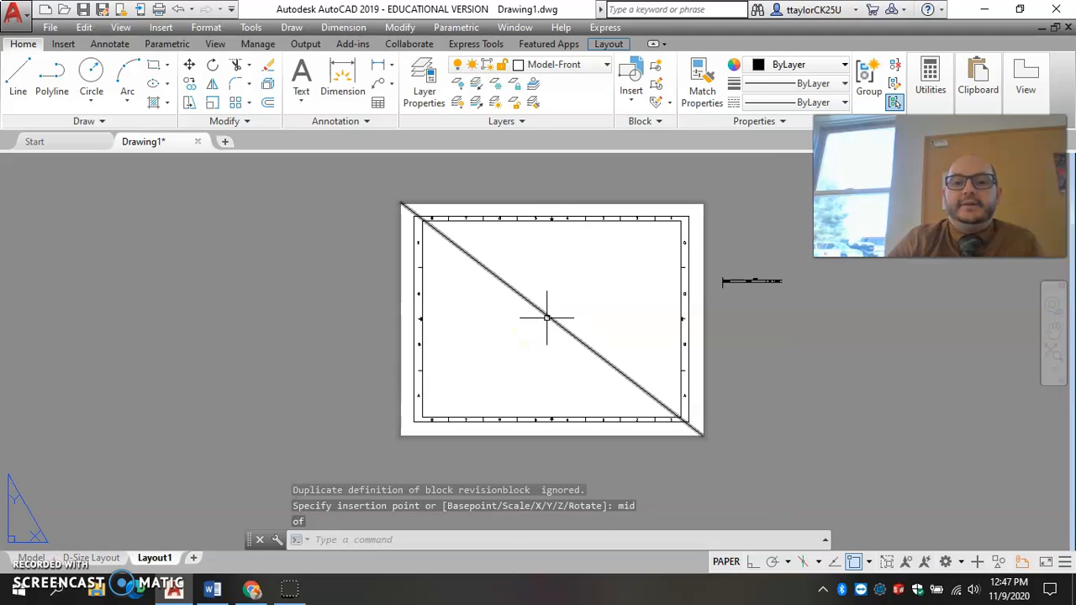
left_click(750, 280)
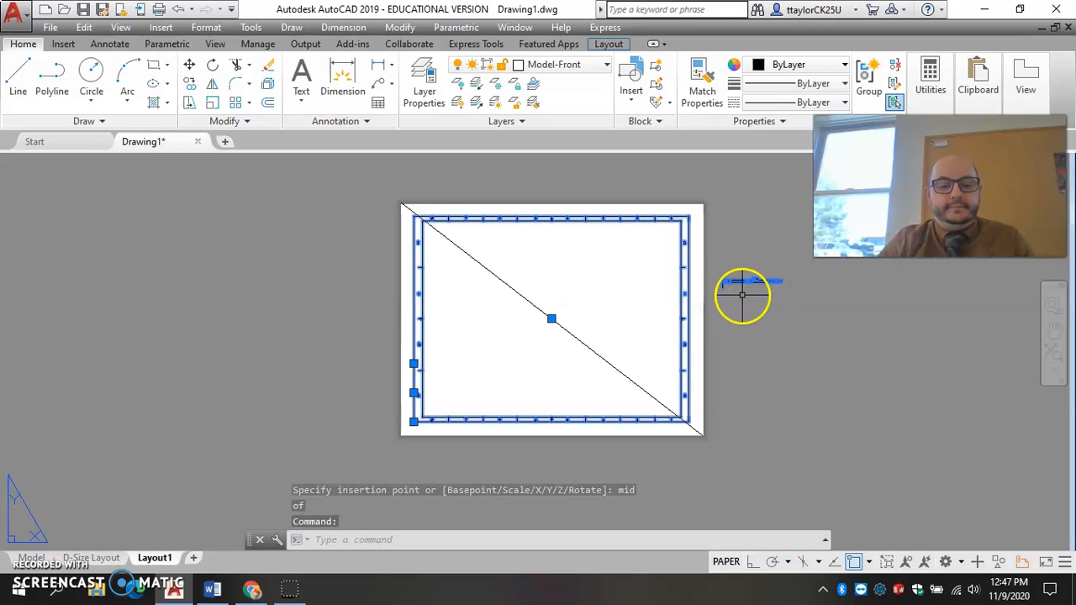
type("x")
key("Return")
left_click(715, 265)
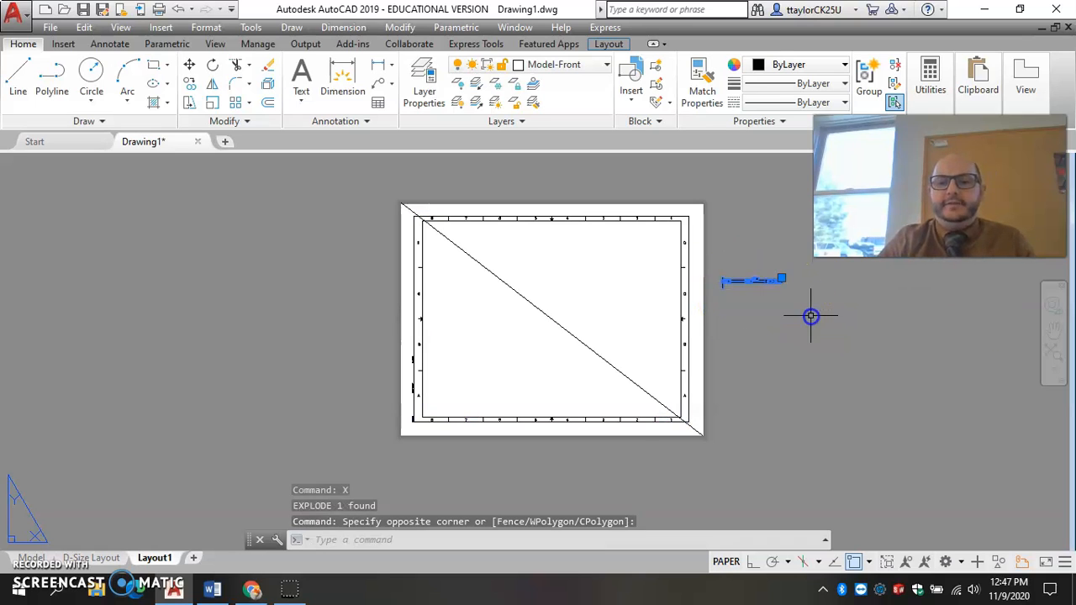
left_click(811, 316)
key("Delete")
Erase the diagonal construction line from the layout sheet.
left_click(584, 346)
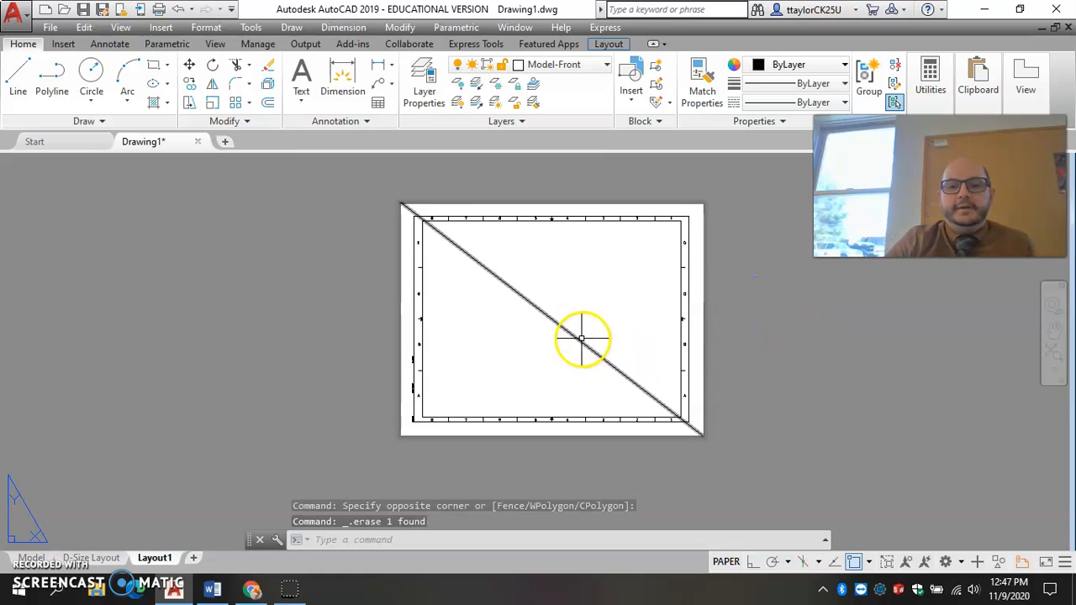
type("e")
key("Return")
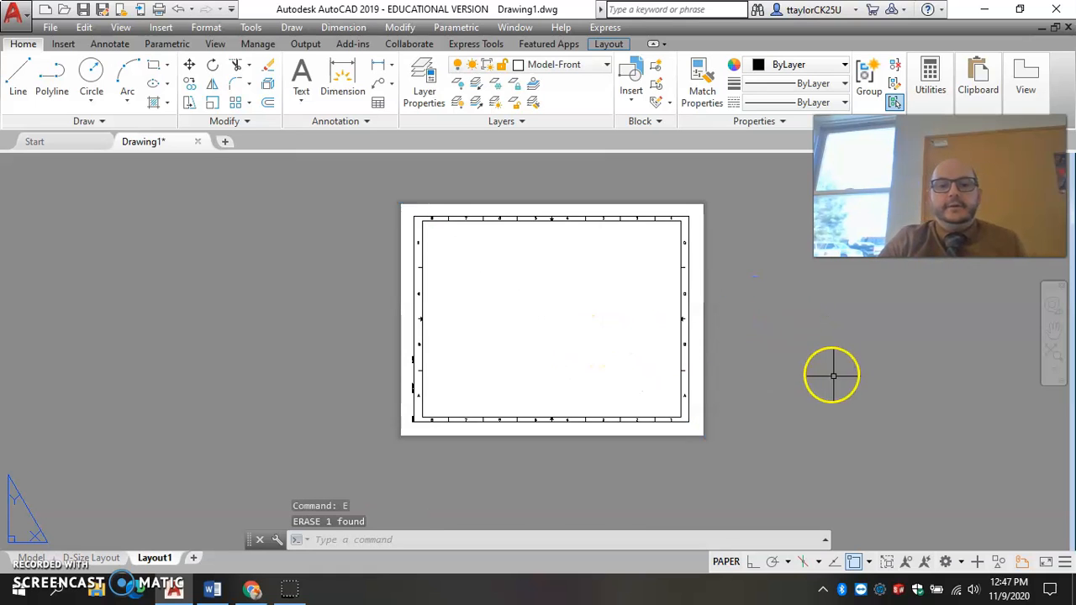
scroll(527, 327, "up", 3)
scroll(462, 389, "down", 1)
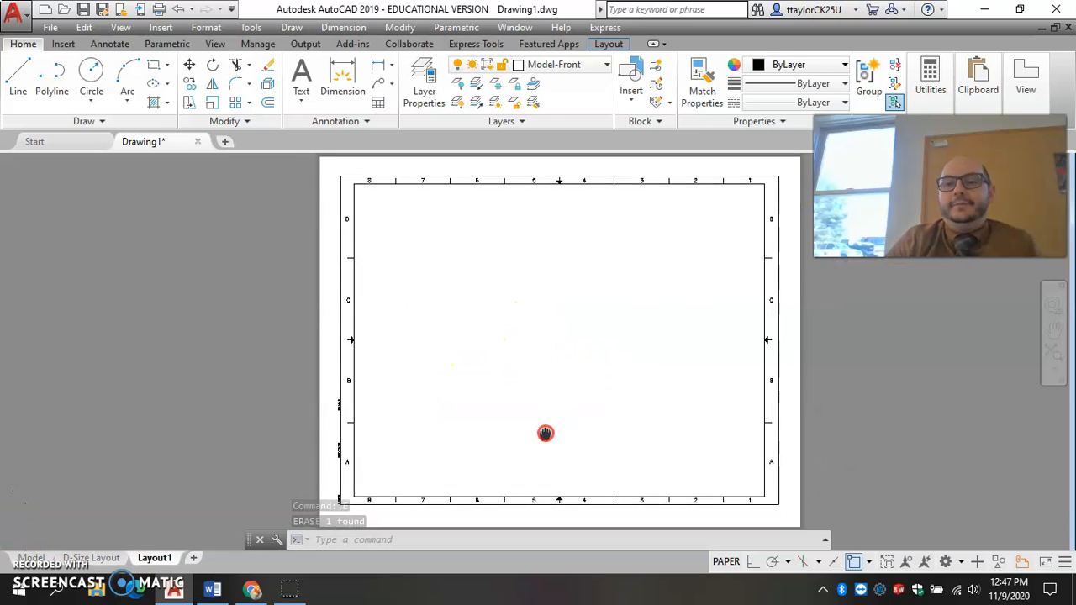